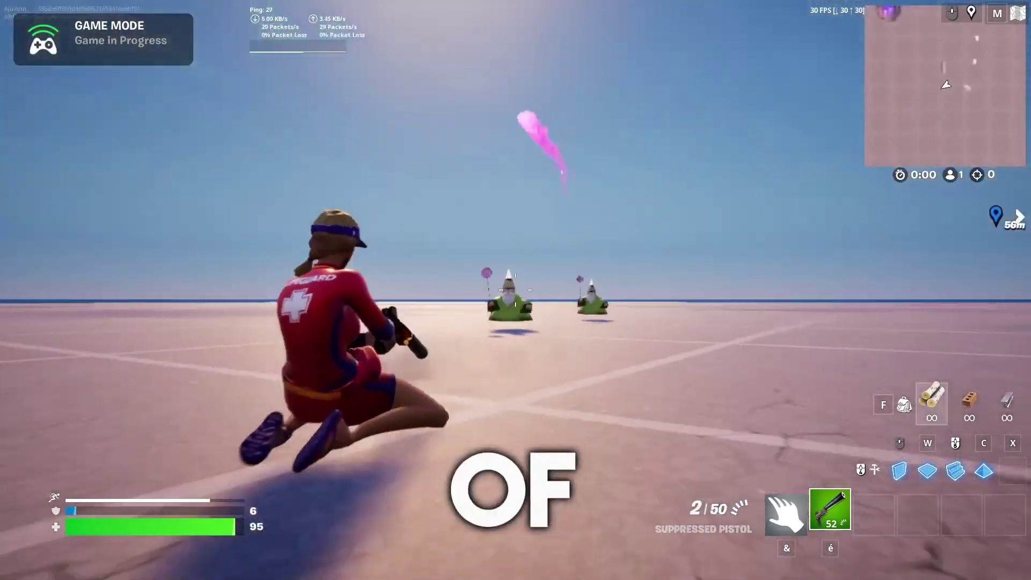
pyautogui.click(515, 290)
pyautogui.press('z')
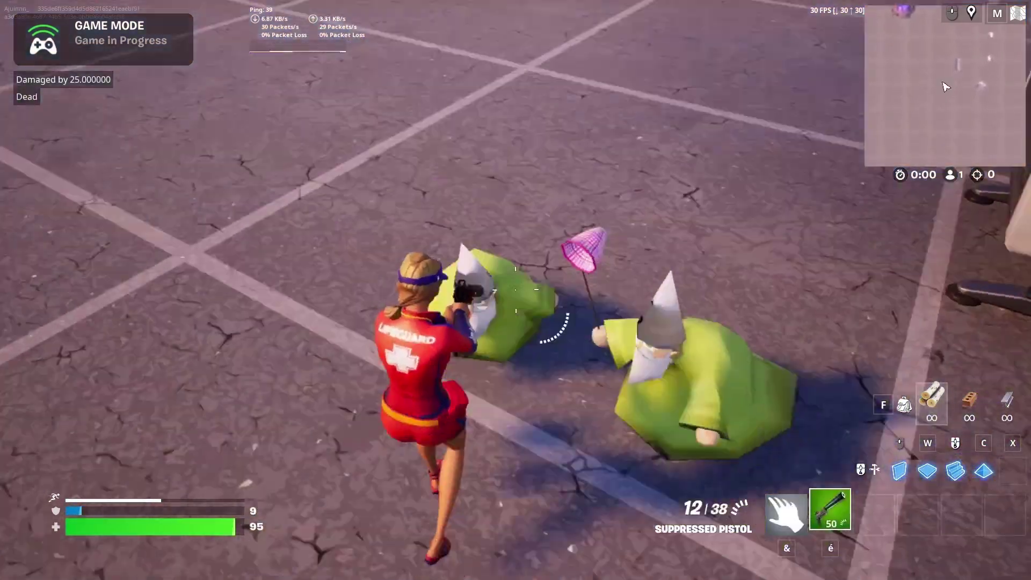
pyautogui.click(516, 290)
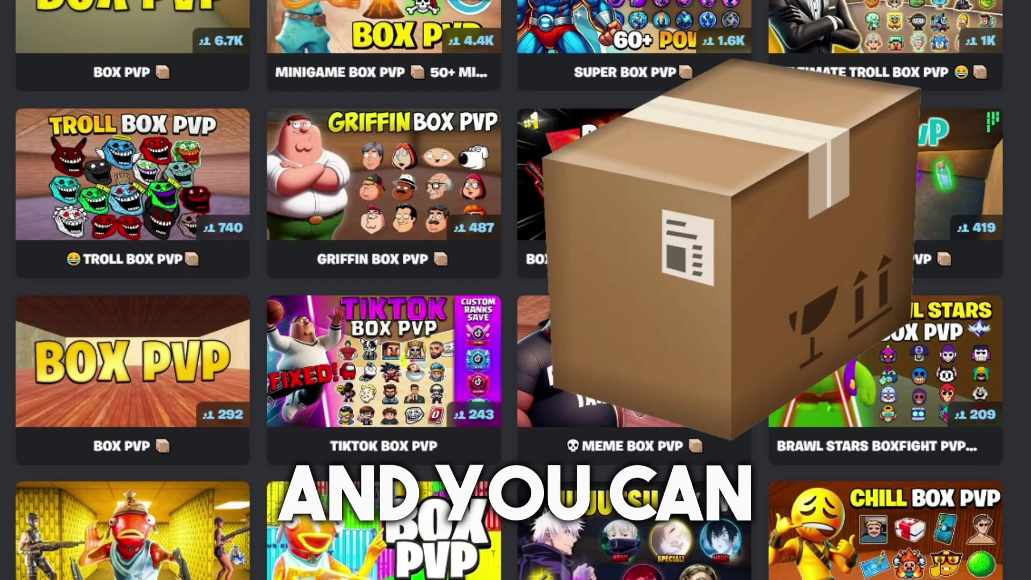
pyautogui.scroll(-4, 509, 290)
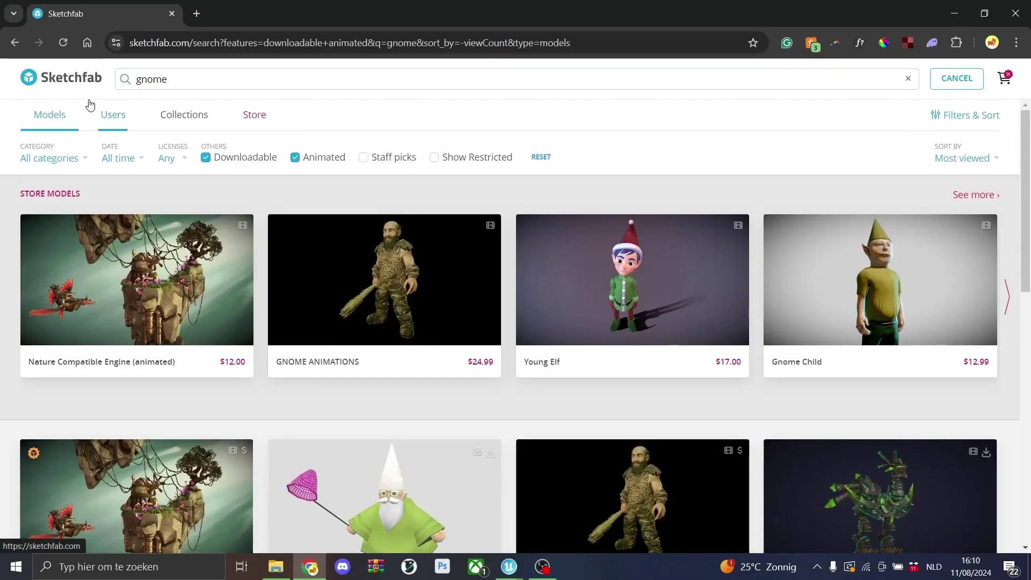
# Open The Green Wizard Gnome N64 Style model from the downloadable, animated gnome search results.
pyautogui.click(205, 81)
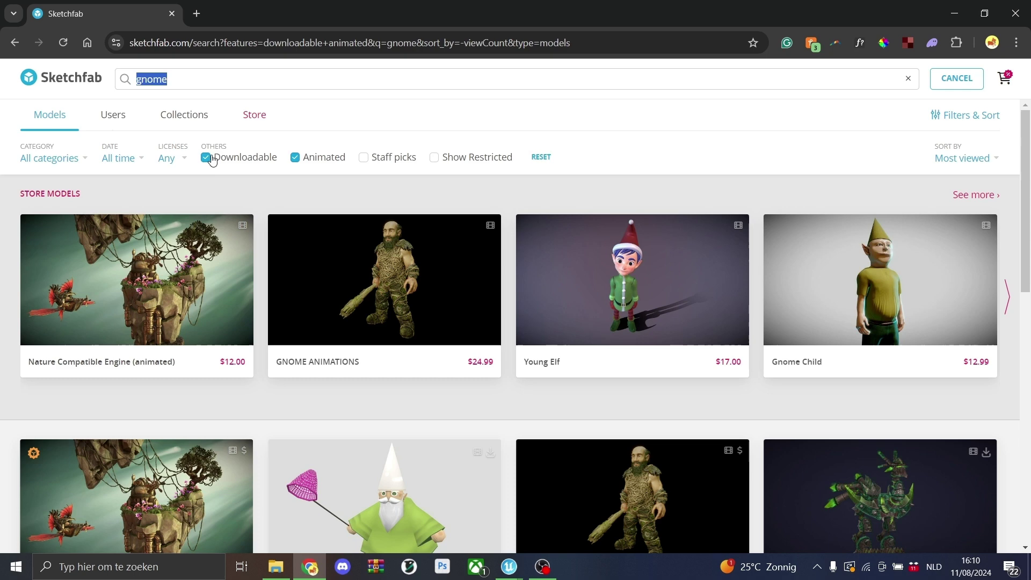
pyautogui.scroll(-4, 276, 188)
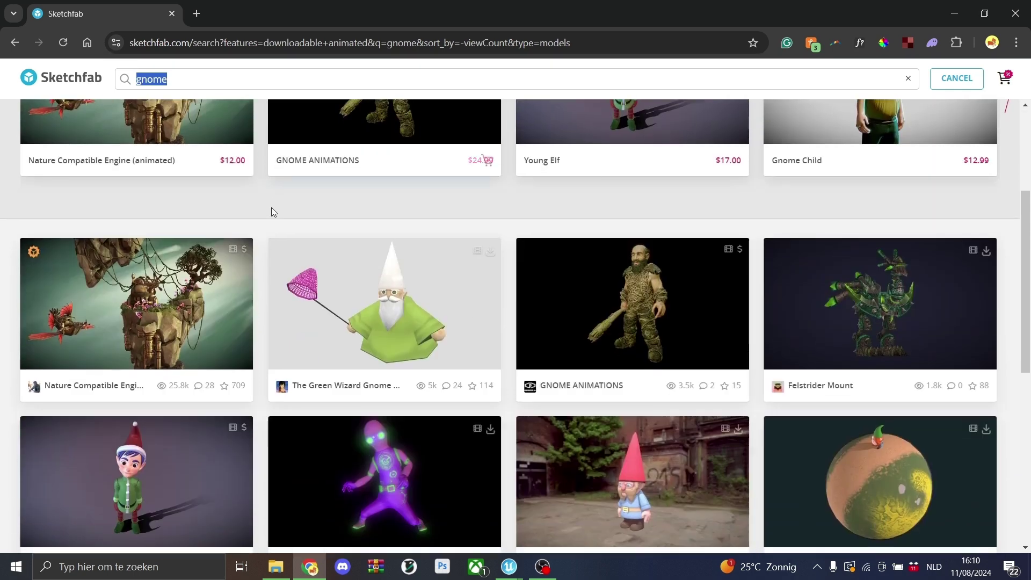
pyautogui.click(372, 316)
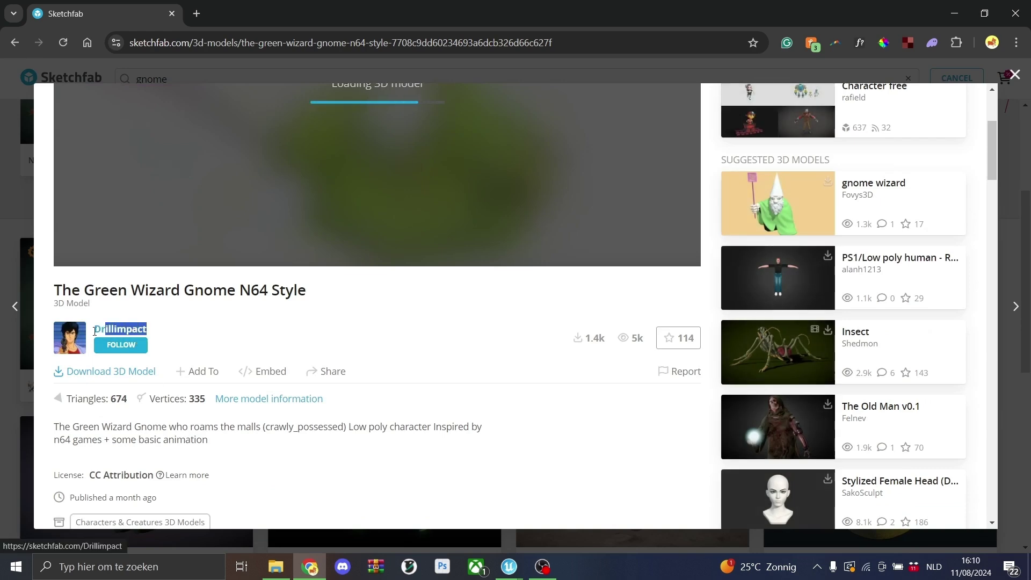
pyautogui.moveTo(87, 332); pyautogui.dragTo(164, 330)
pyautogui.scroll(3, 182, 325)
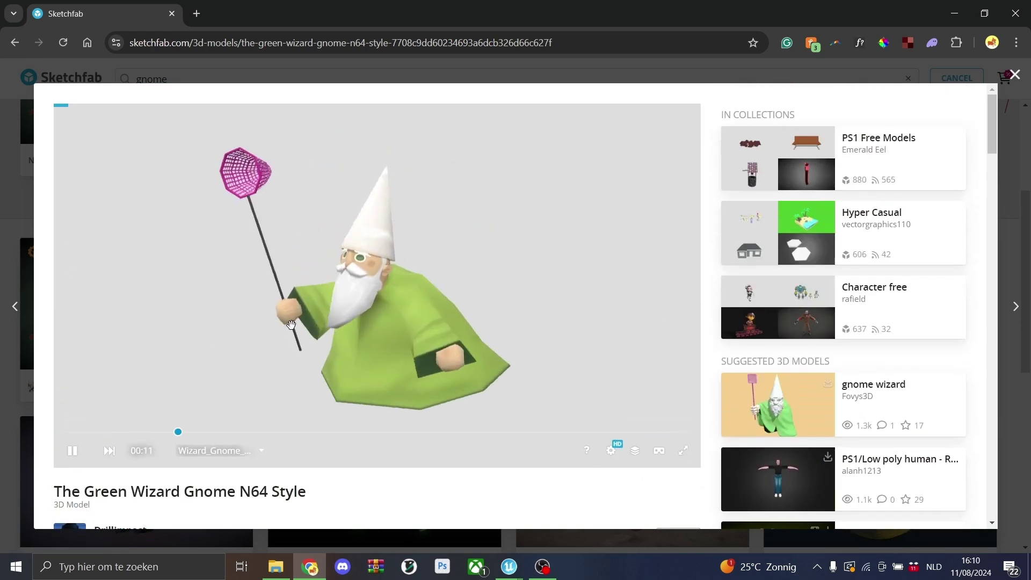
# Preview the gnome model's Curse, Hit and idle animations in the 3D viewer.
pyautogui.click(228, 453)
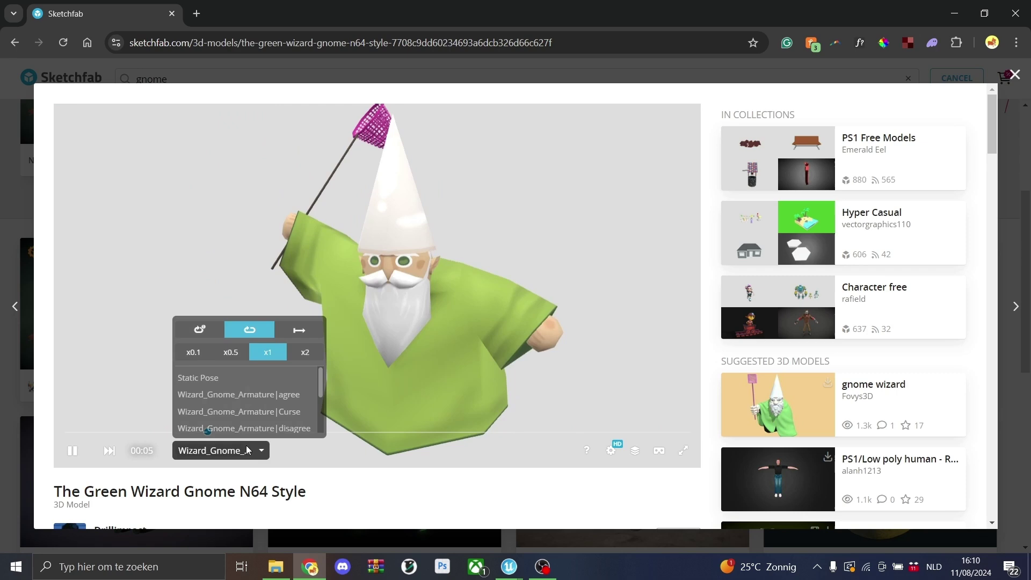
pyautogui.scroll(-1, 265, 395)
pyautogui.scroll(1, 279, 400)
pyautogui.click(275, 401)
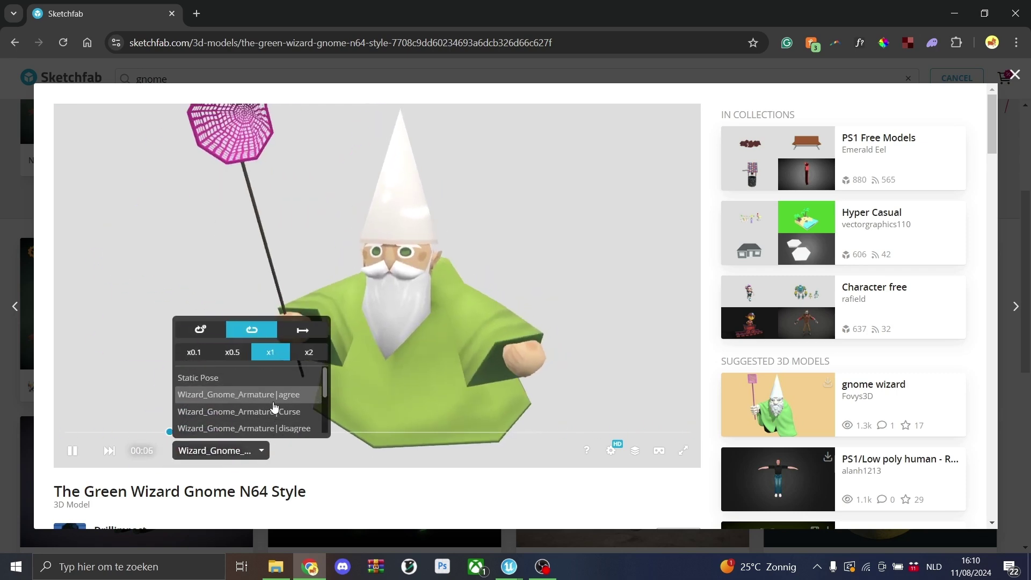
pyautogui.scroll(-2, 236, 413)
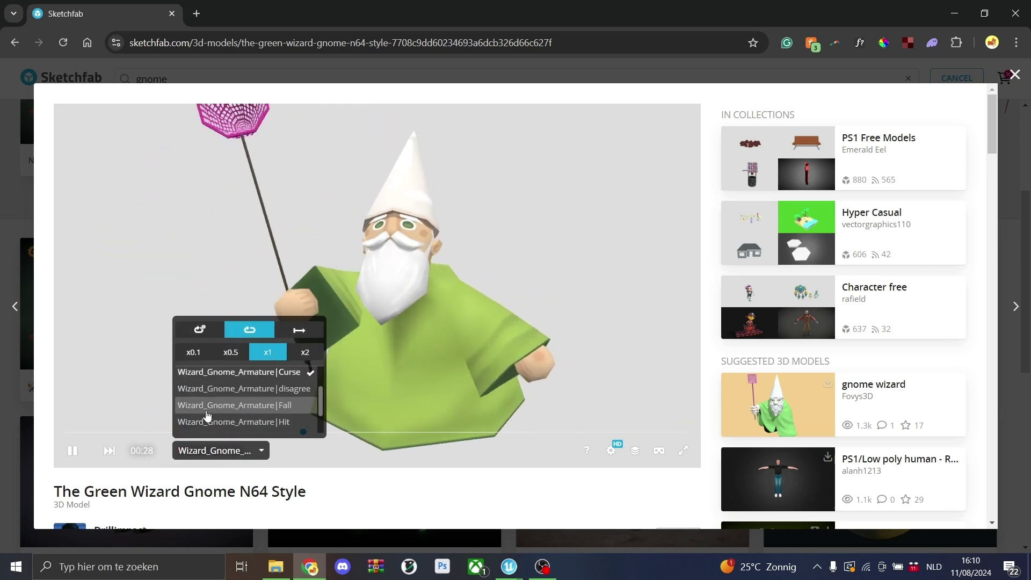
pyautogui.click(197, 422)
pyautogui.scroll(-1, 196, 422)
pyautogui.click(215, 409)
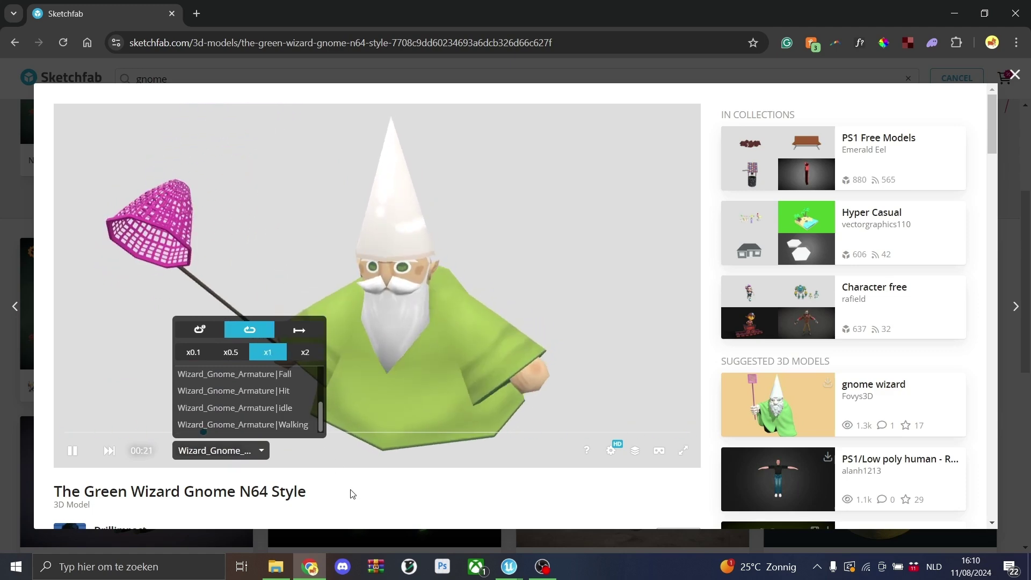
# Check the model's licence and author details, and download the gnome in its original fbx format.
pyautogui.scroll(-5, 315, 484)
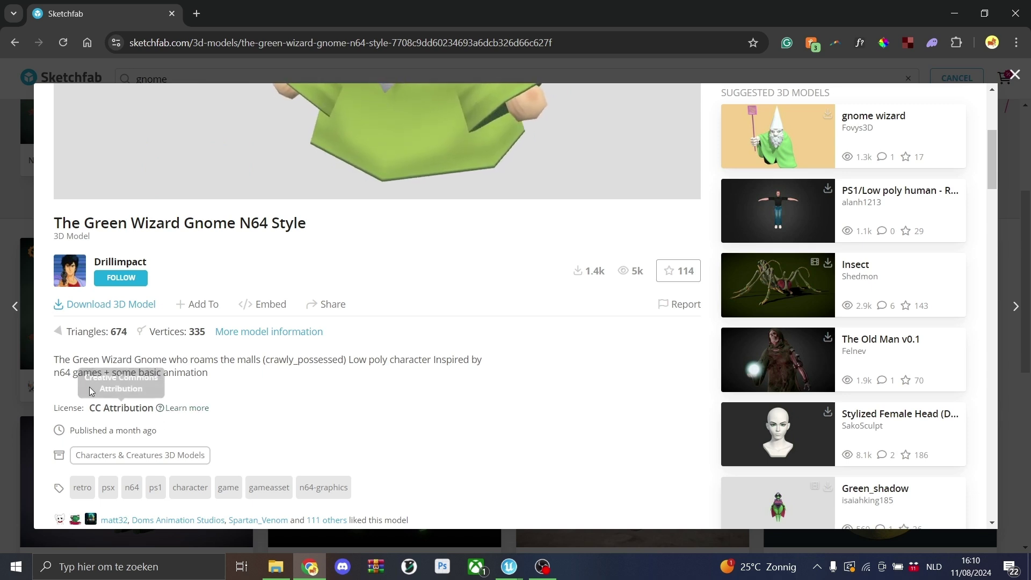
pyautogui.moveTo(149, 262); pyautogui.dragTo(94, 263)
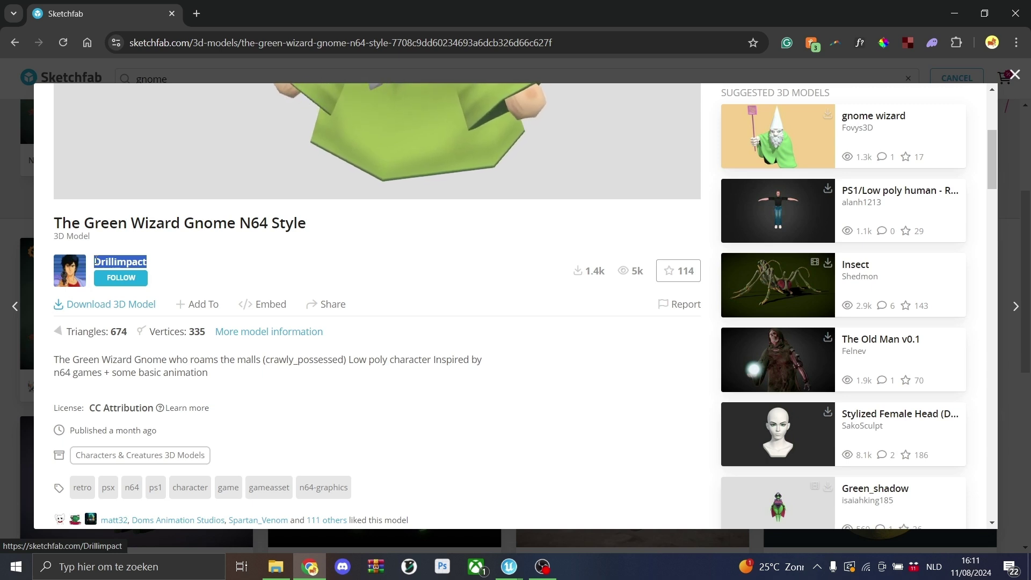
pyautogui.click(182, 256)
pyautogui.scroll(1, 161, 269)
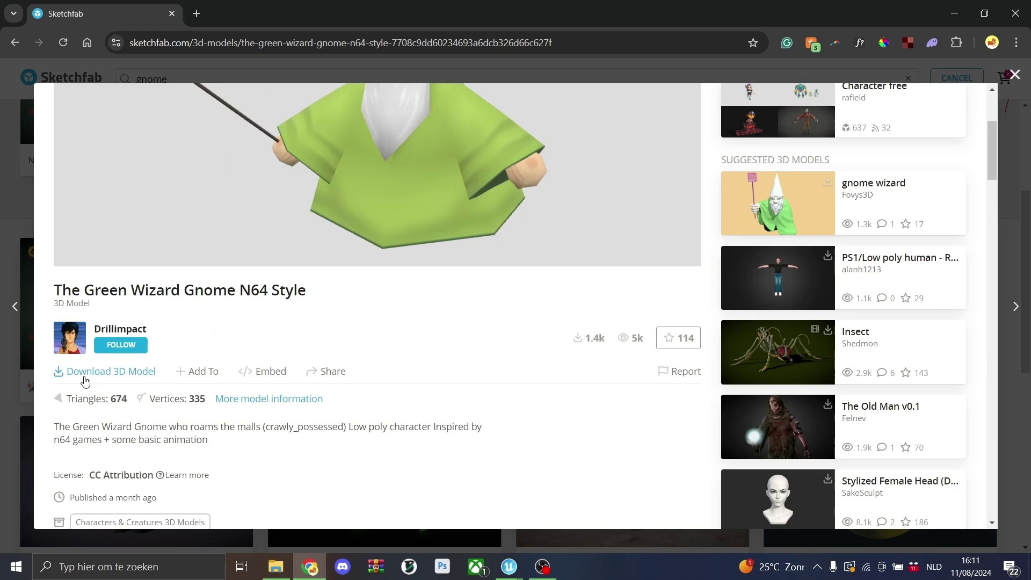
pyautogui.click(85, 376)
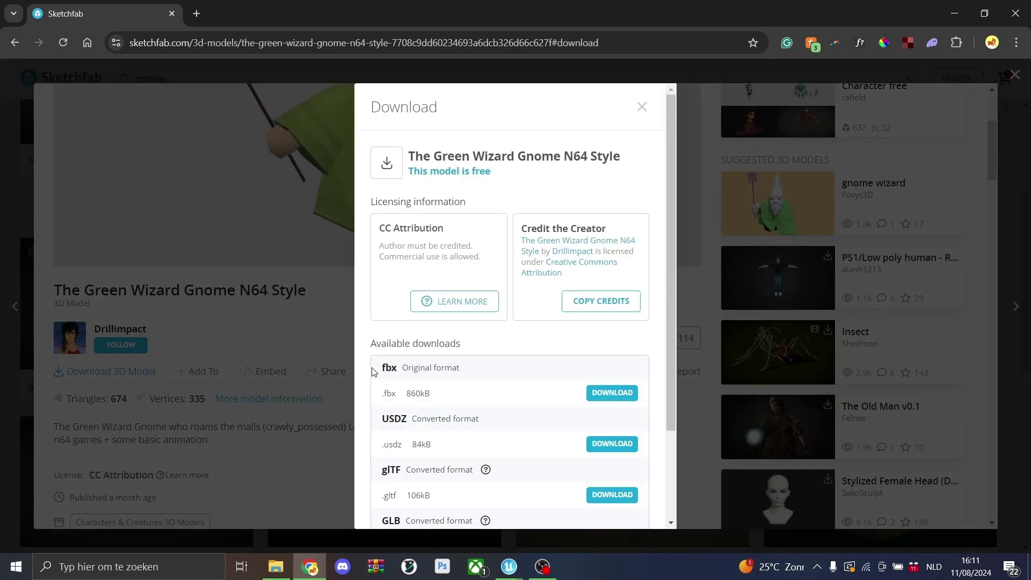
pyautogui.click(605, 395)
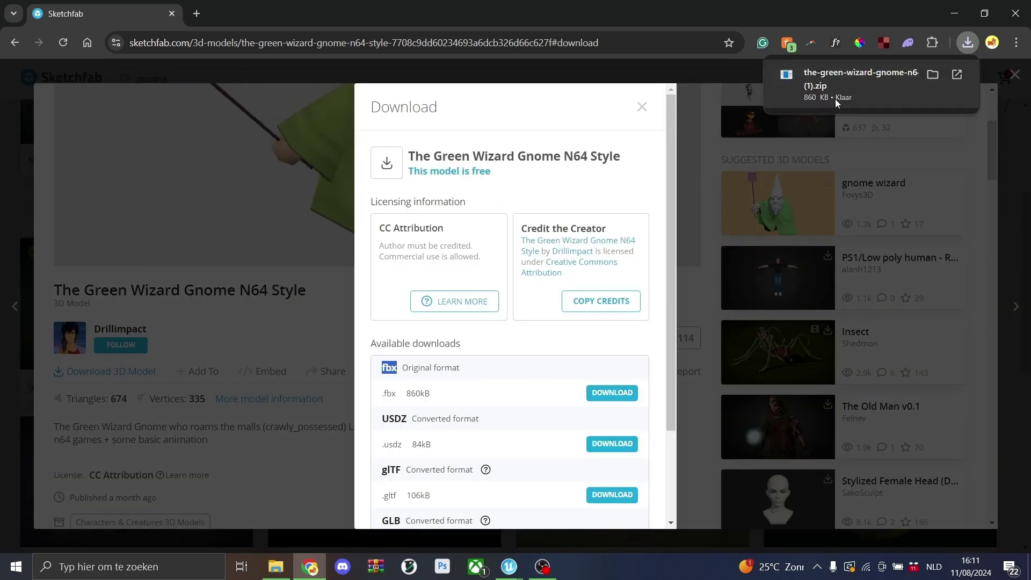
# Open the downloaded gnome zip in File Explorer and open the Wizard_Gnome archive from its source folder in WinRAR.
pyautogui.click(836, 99)
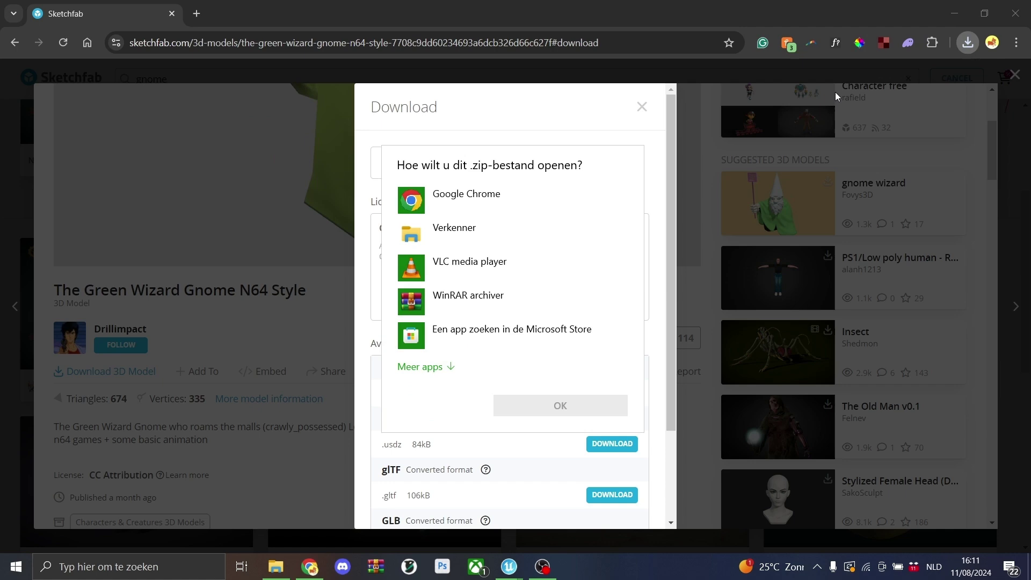
pyautogui.doubleClick(468, 242)
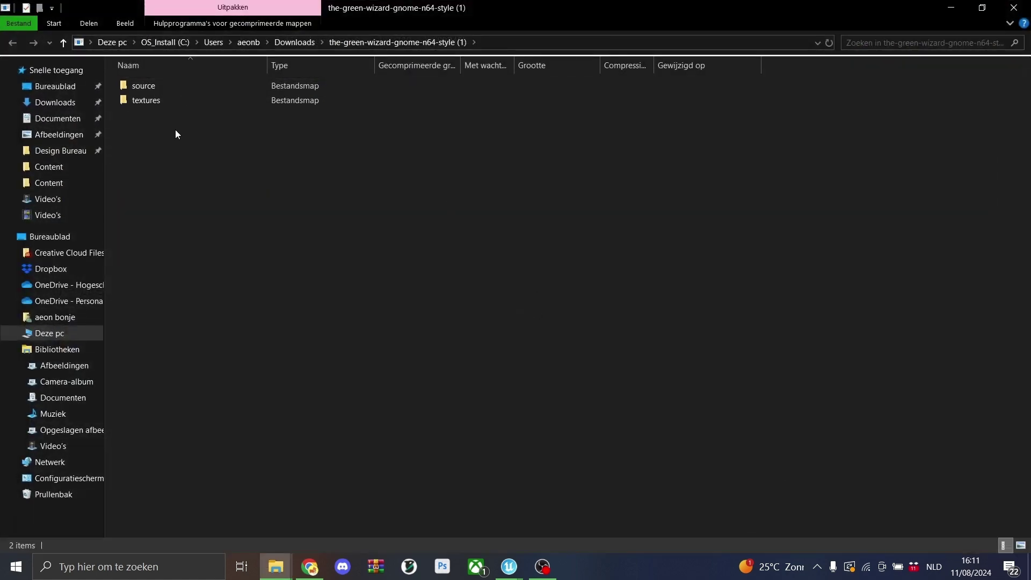
pyautogui.click(146, 85)
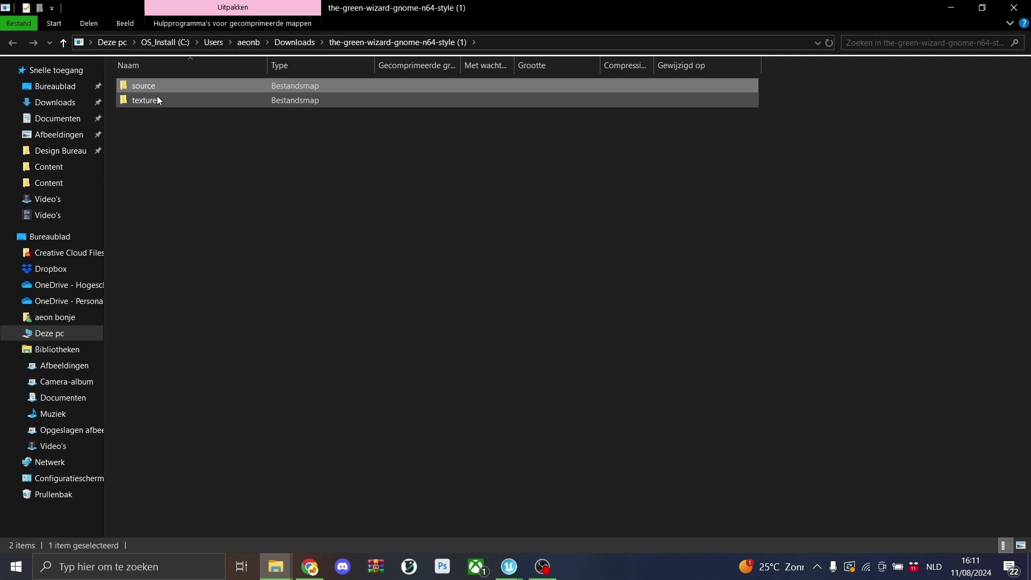
pyautogui.click(158, 99)
pyautogui.doubleClick(189, 89)
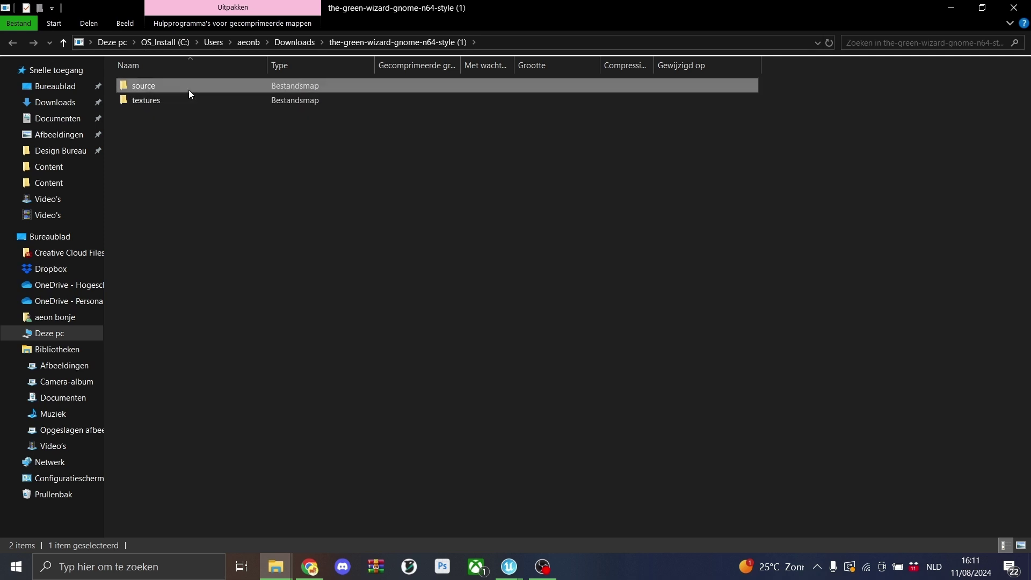
pyautogui.doubleClick(171, 86)
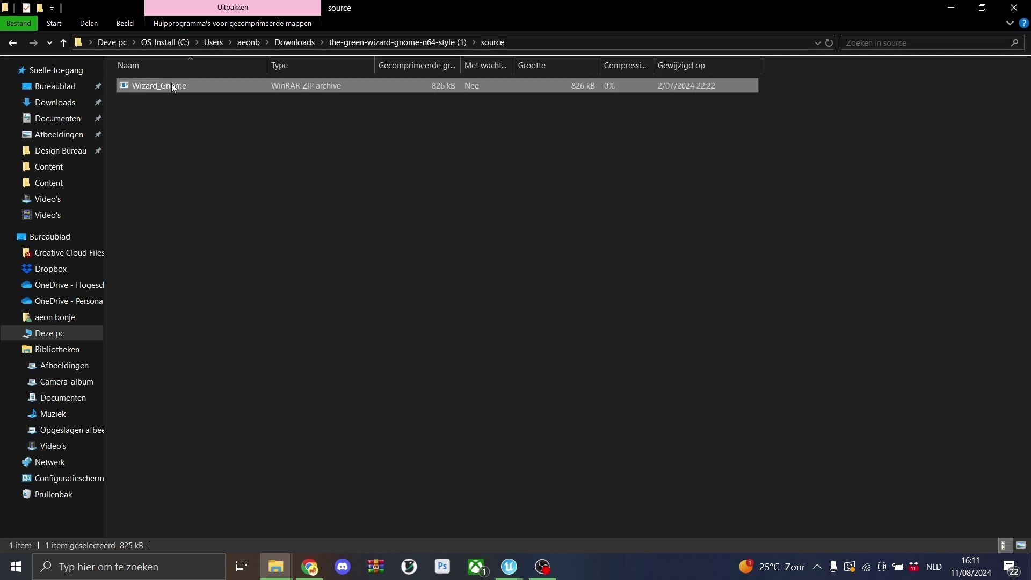
pyautogui.doubleClick(451, 303)
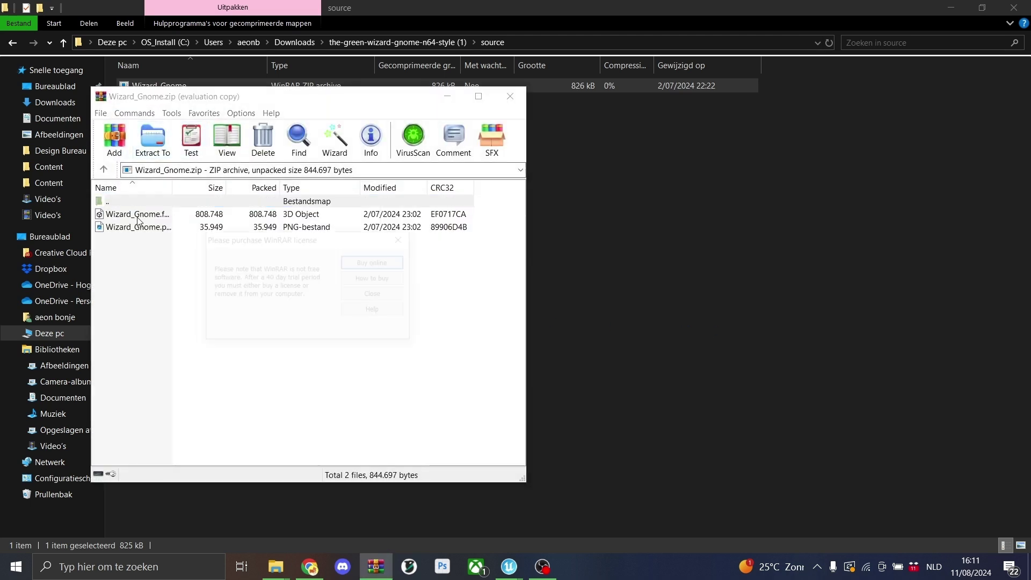
# Extract the Wizard_Gnome model and PNG texture into a Wizard_Gnome folder in Downloads.
pyautogui.click(404, 239)
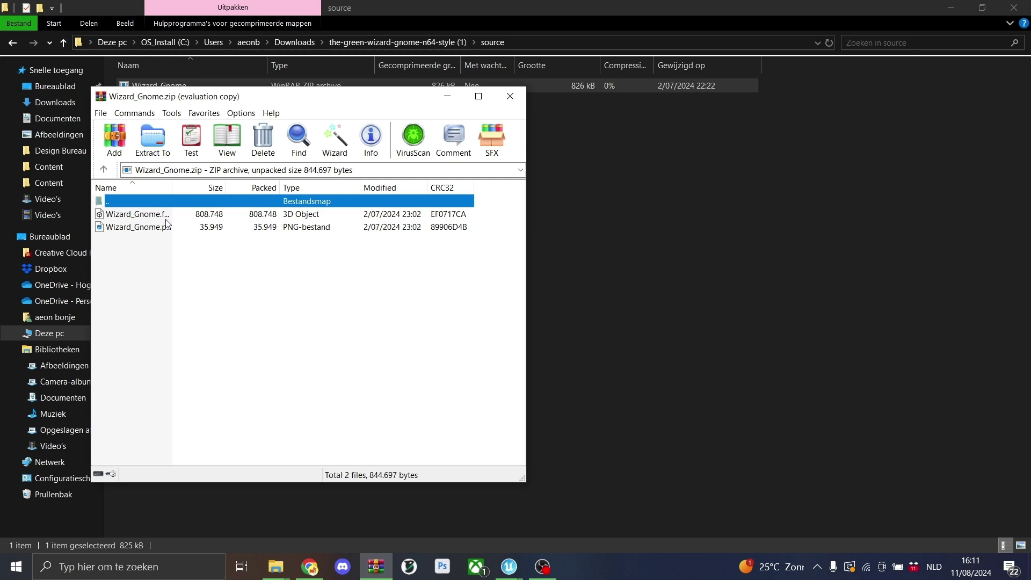
pyautogui.click(166, 220)
pyautogui.keyDown('shift'); pyautogui.click(162, 228); pyautogui.keyUp('shift')
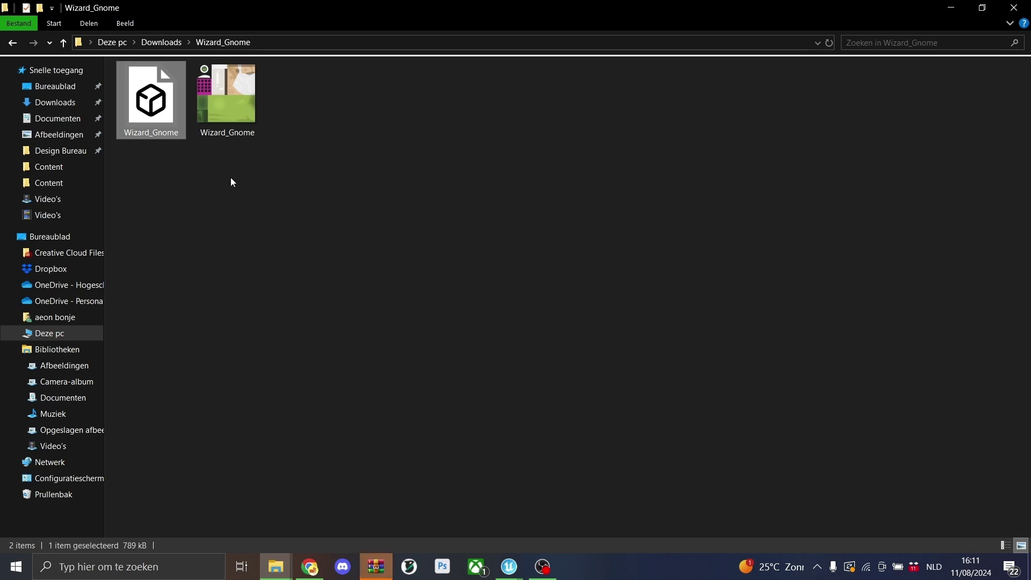
pyautogui.click(229, 105)
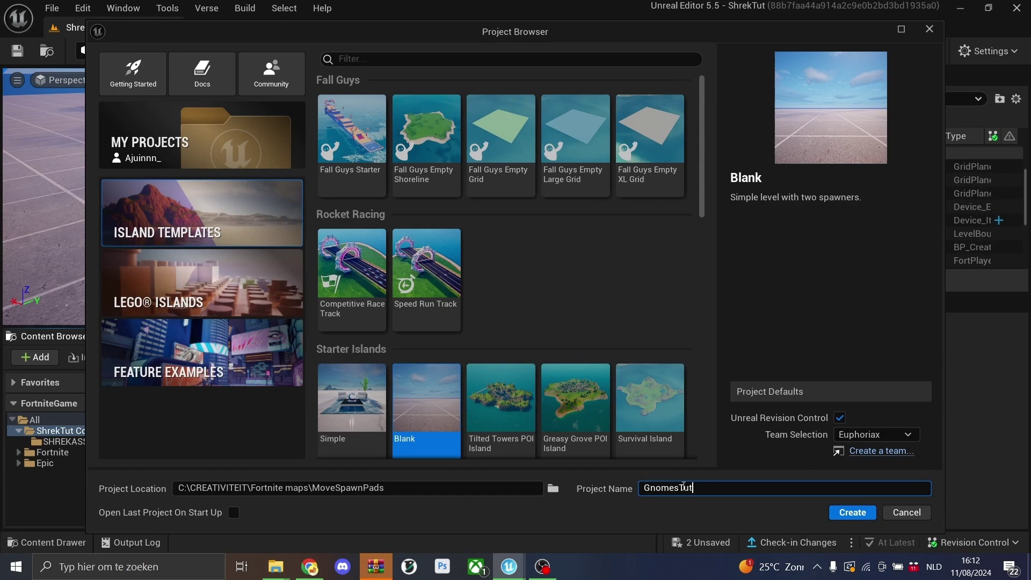
# Switch to Unreal Editor and create a project named GnomesTut from the Blank island template.
pyautogui.scroll(-1, 437, 397)
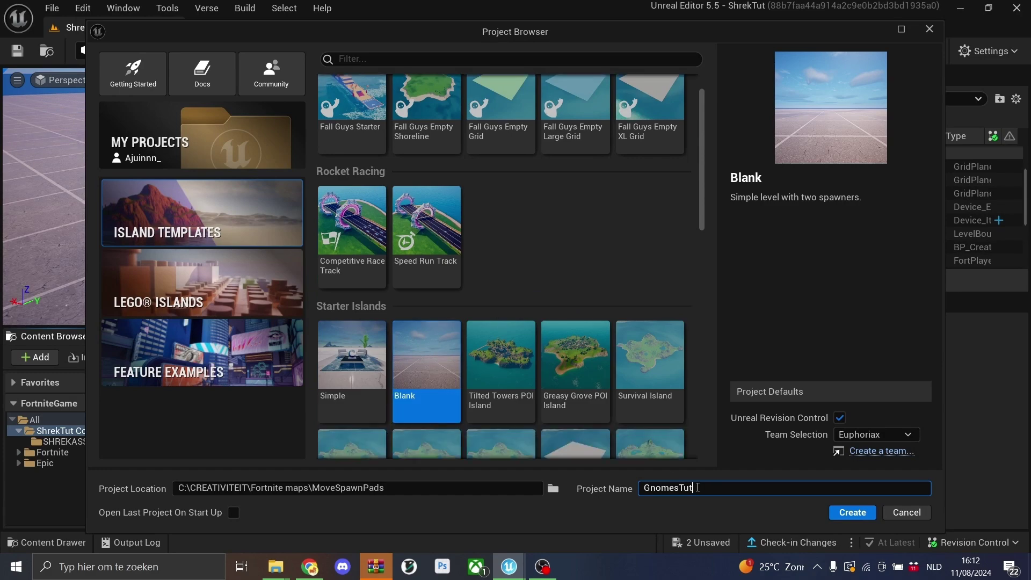
pyautogui.click(852, 513)
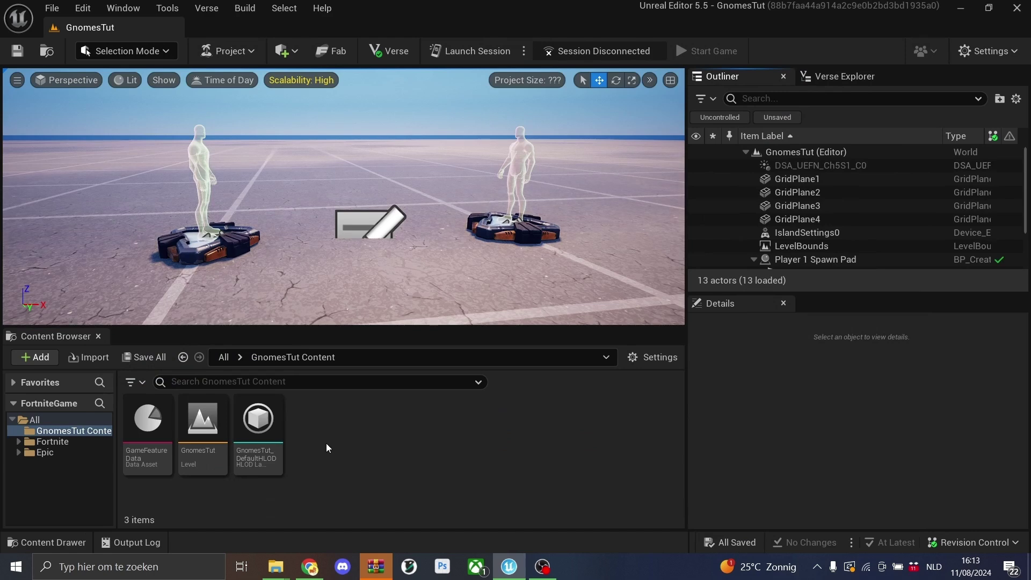
# Create a folder named gnomeassets in the GnomesTut content and open it.
pyautogui.rightClick(327, 447)
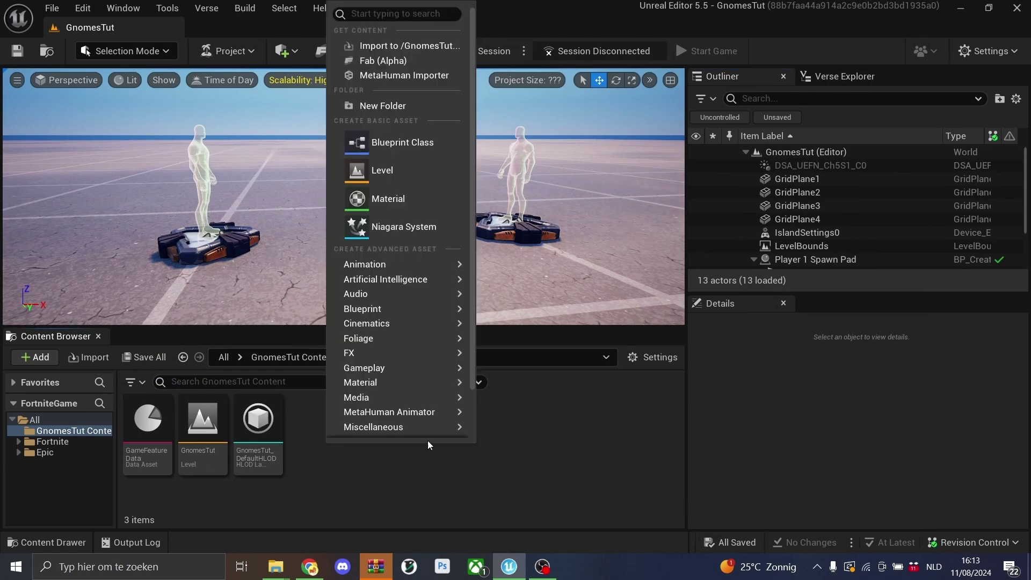
pyautogui.click(368, 106)
pyautogui.write('gno')
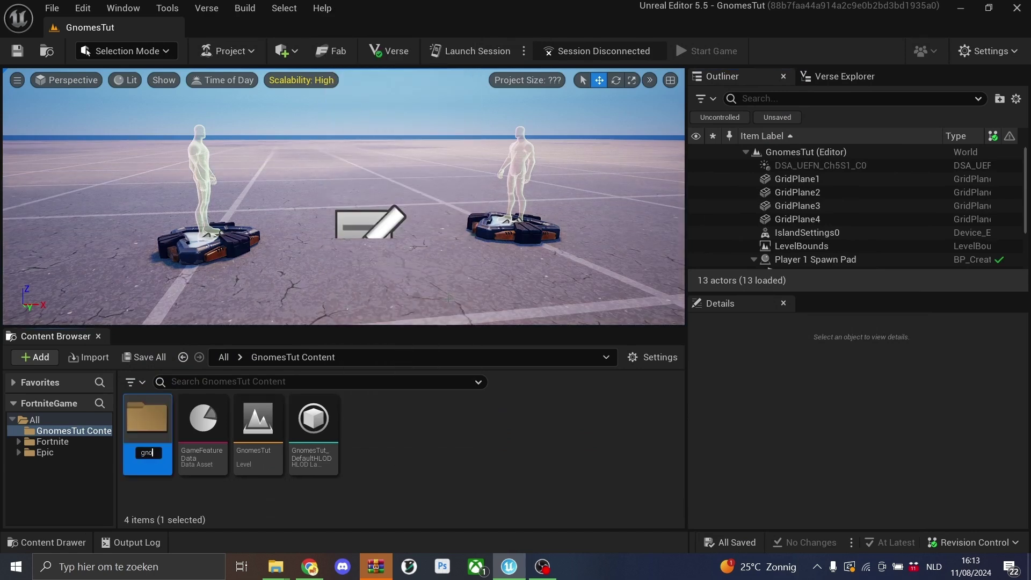
pyautogui.write('mealsets')
pyautogui.press('Return')
pyautogui.doubleClick(170, 430)
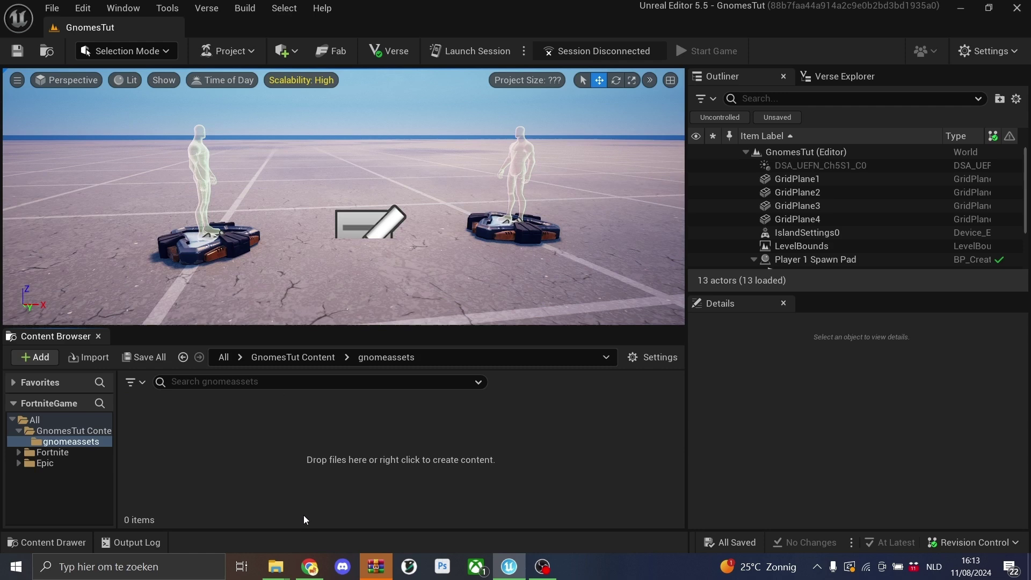
# Import the Wizard_Gnome model from File Explorer into gnomeassets as a skeletal mesh with its mesh and animations, using Import All.
pyautogui.moveTo(275, 568)
pyautogui.click(381, 485)
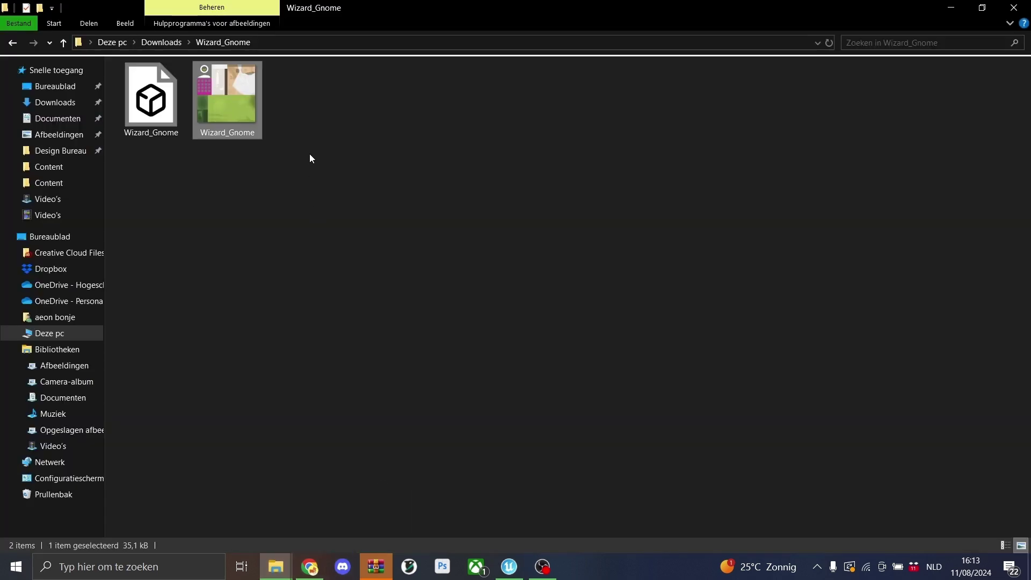
pyautogui.moveTo(165, 112); pyautogui.dragTo(378, 473)
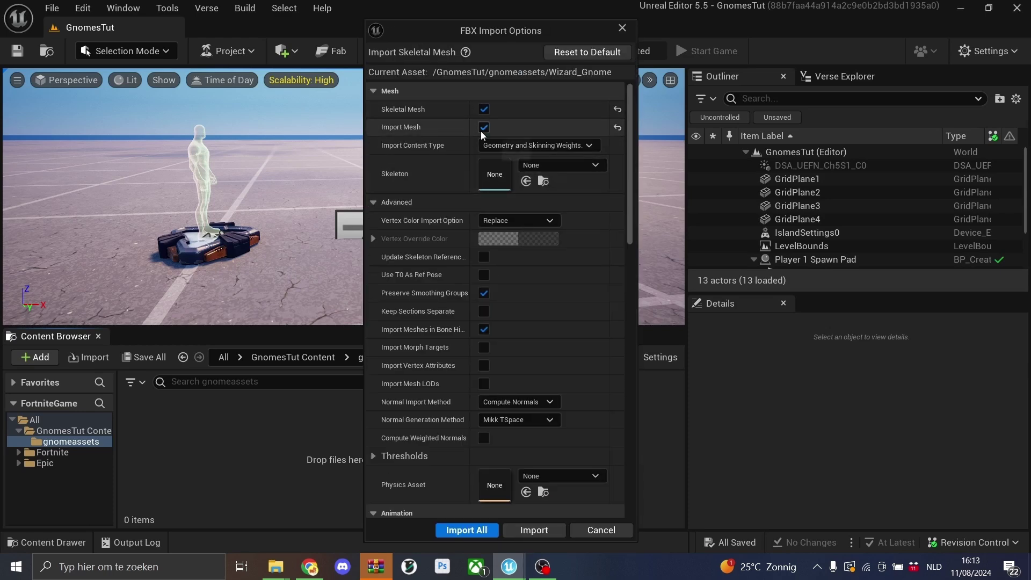
pyautogui.scroll(-5, 632, 207)
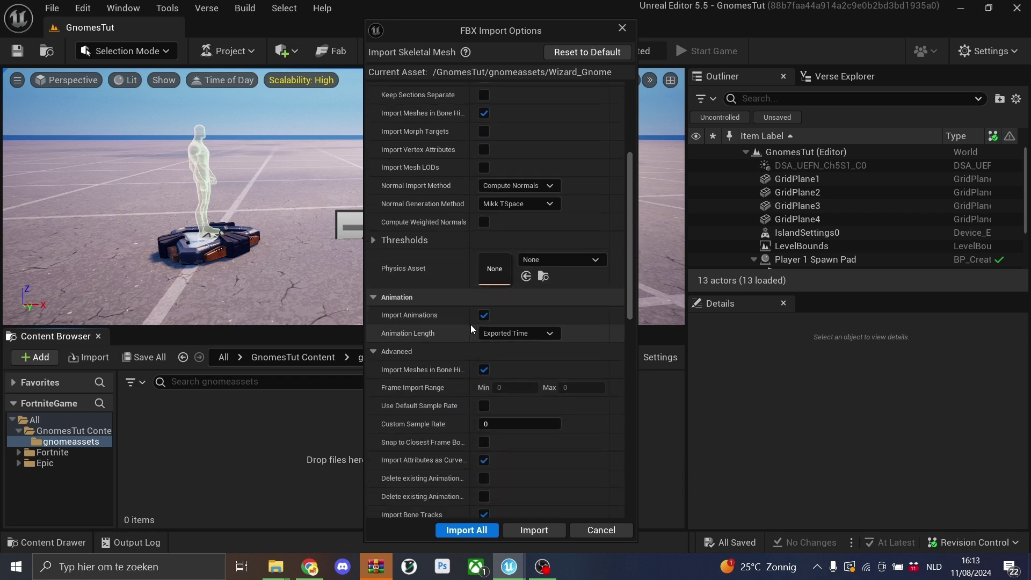
pyautogui.scroll(5, 633, 217)
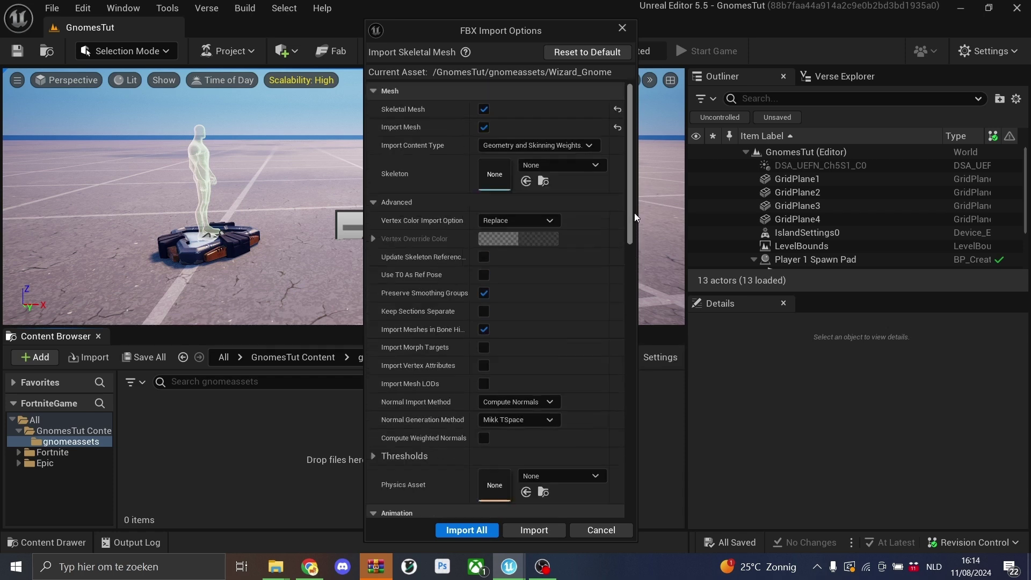
pyautogui.scroll(-4, 624, 220)
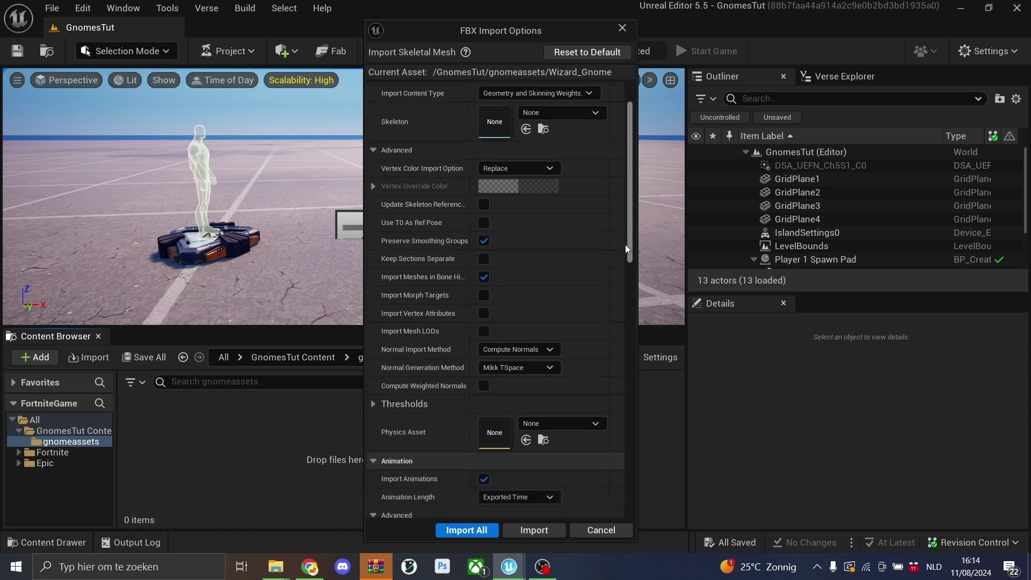
pyautogui.moveTo(630, 279); pyautogui.dragTo(587, 491)
pyautogui.click(466, 529)
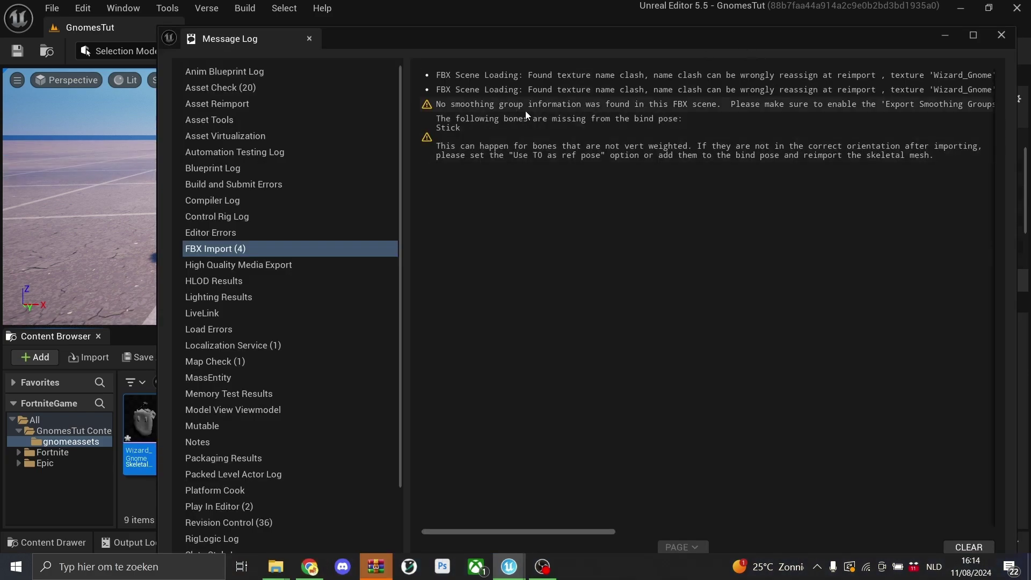
pyautogui.click(1002, 38)
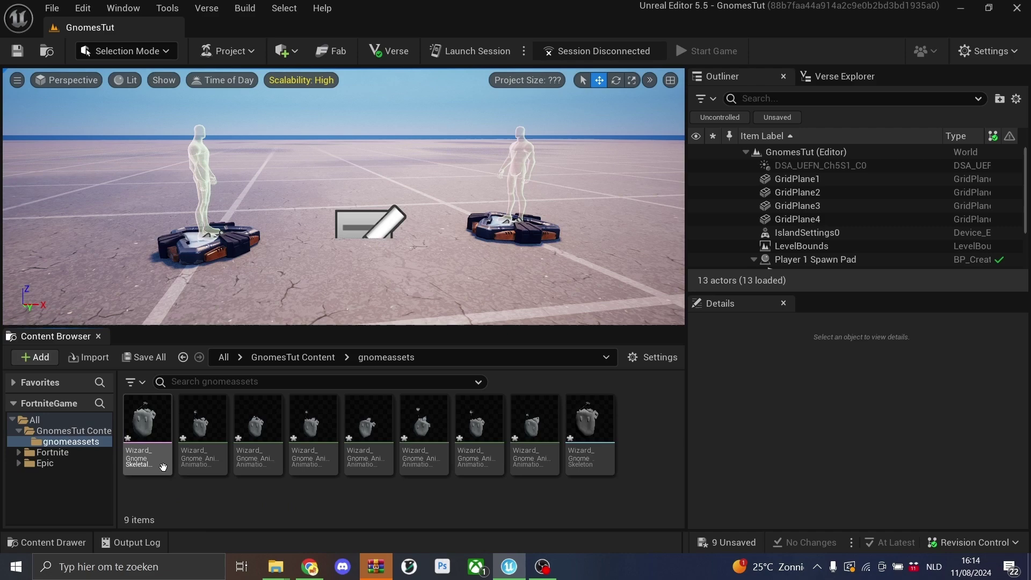
# Rename the gnome's PNG texture in File Explorer to Wizard_Gnome_tex and import it into the gnomeassets folder in Unreal Editor.
pyautogui.moveTo(278, 565)
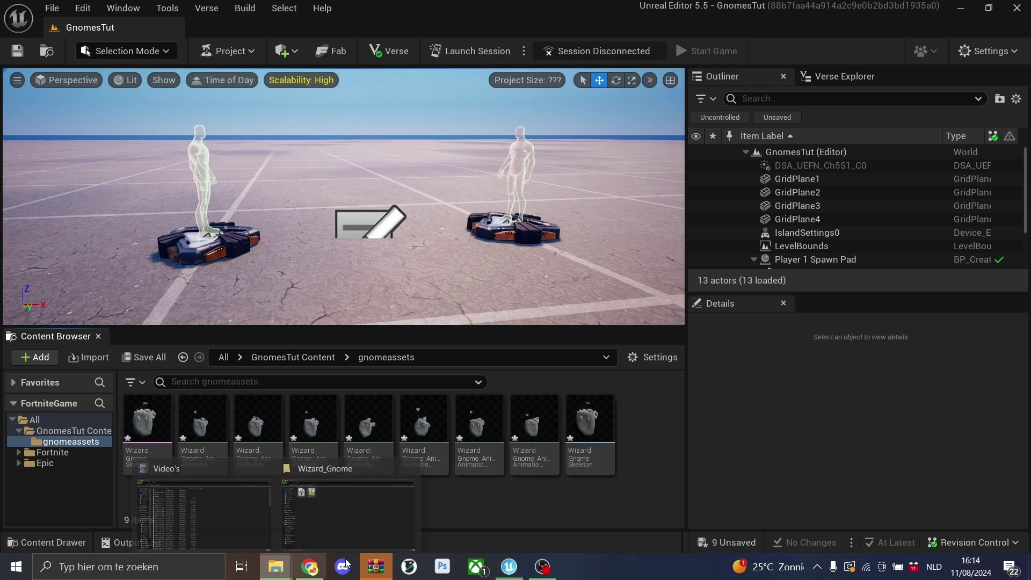
pyautogui.click(366, 510)
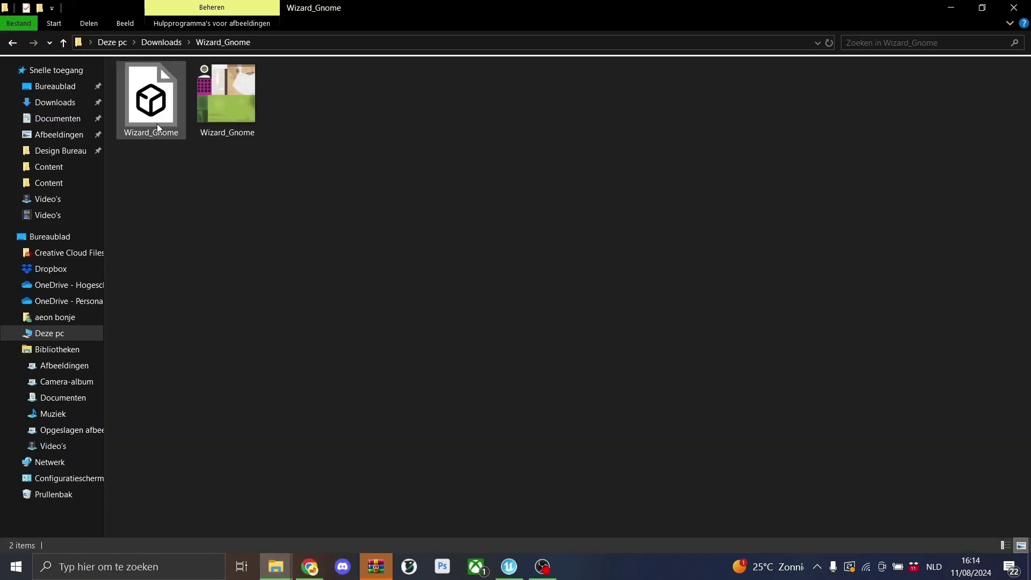
pyautogui.click(233, 120)
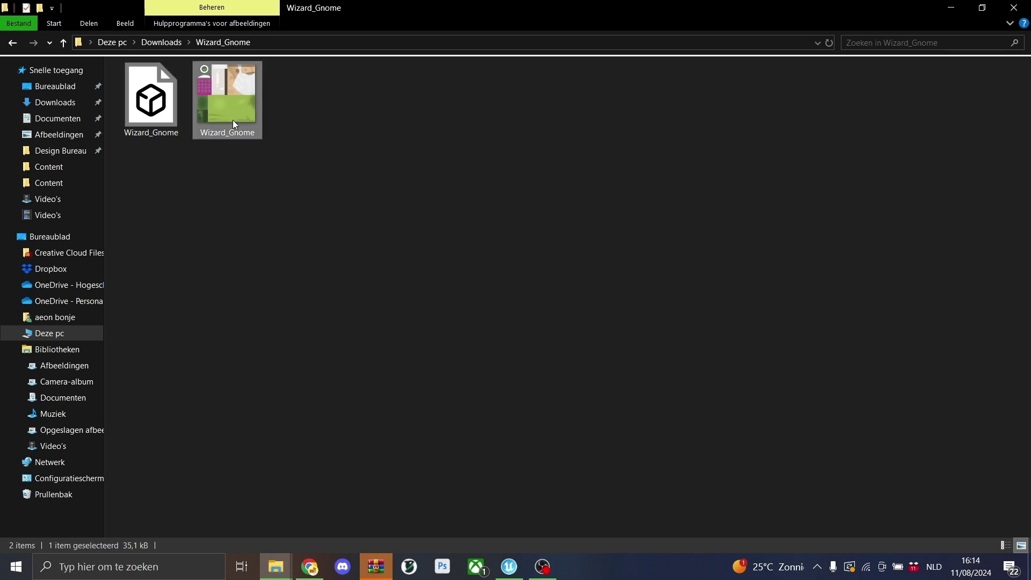
pyautogui.hotkey('shift', 'F10')
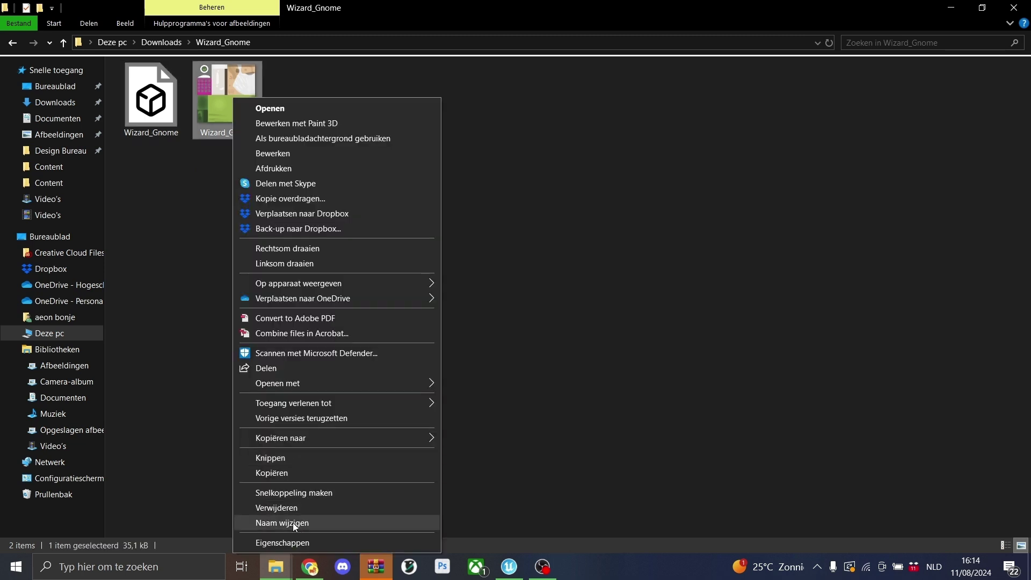
pyautogui.click(292, 523)
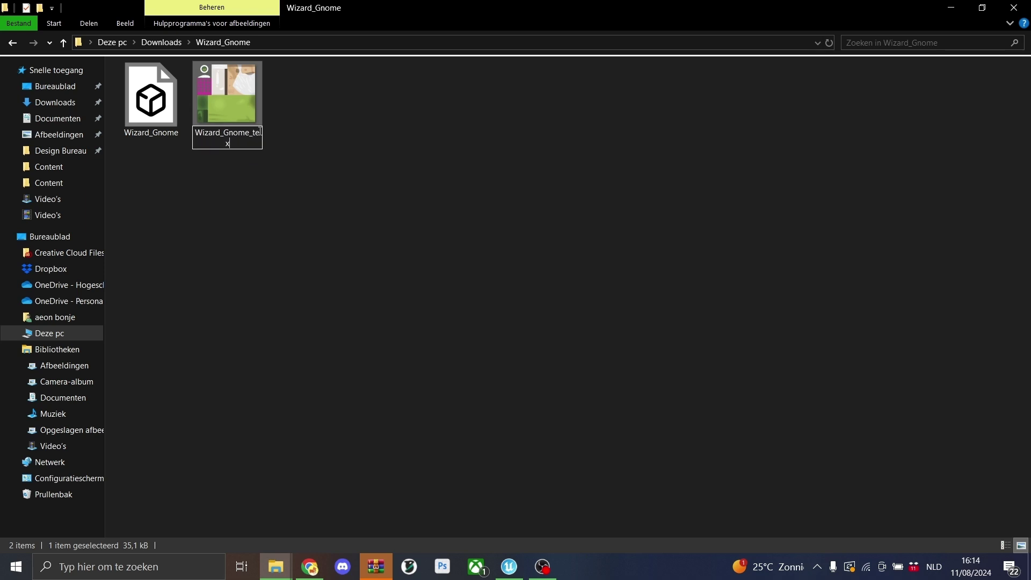
pyautogui.moveTo(221, 146); pyautogui.dragTo(520, 516)
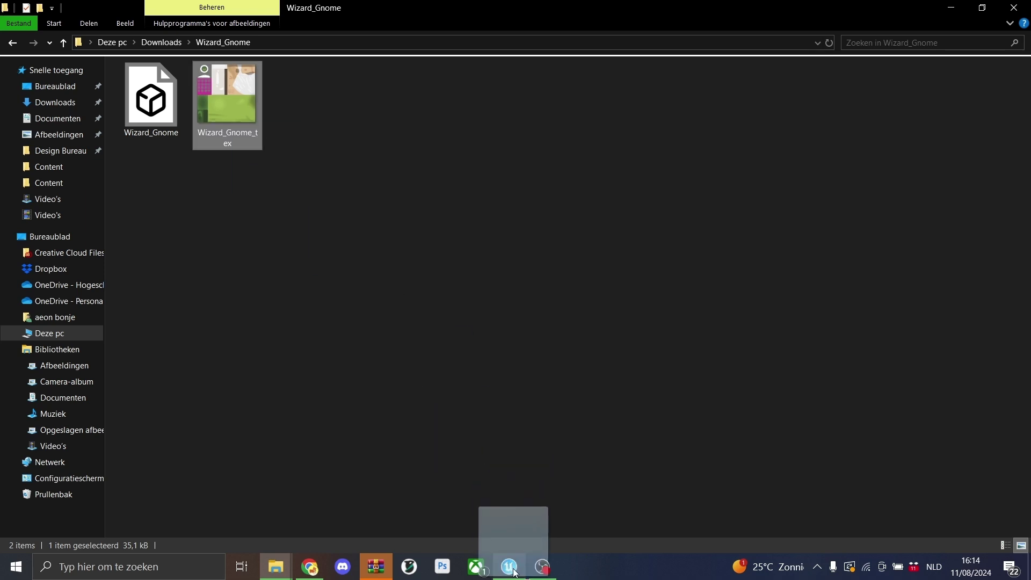
pyautogui.moveTo(514, 573); pyautogui.dragTo(529, 498)
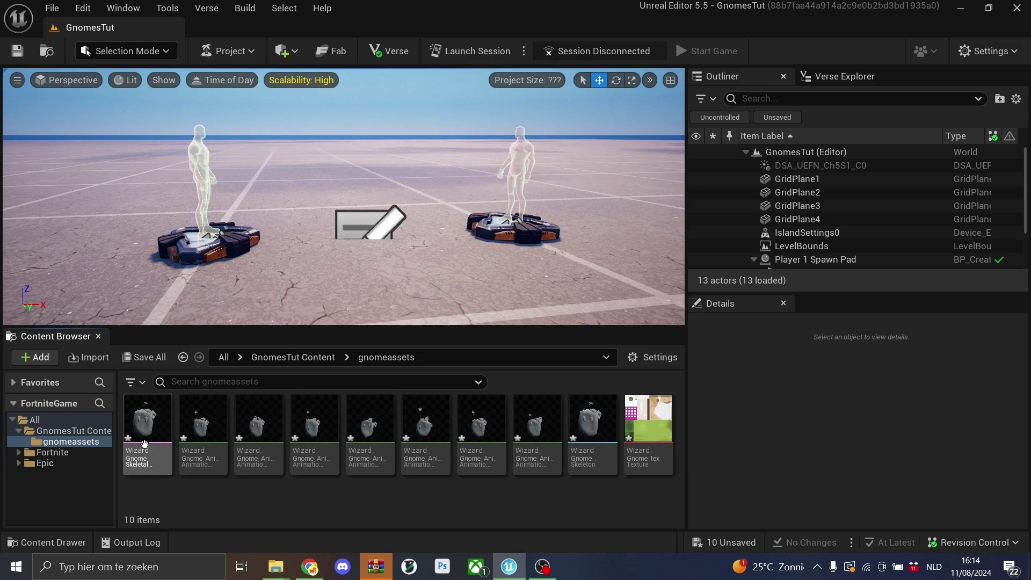
# Place the Wizard_Gnome skeletal mesh in the level between the spawn pads and create a material named gnomesmat in gnomeassets.
pyautogui.moveTo(144, 444); pyautogui.dragTo(402, 287)
pyautogui.moveTo(401, 287); pyautogui.dragTo(370, 293, button='right')
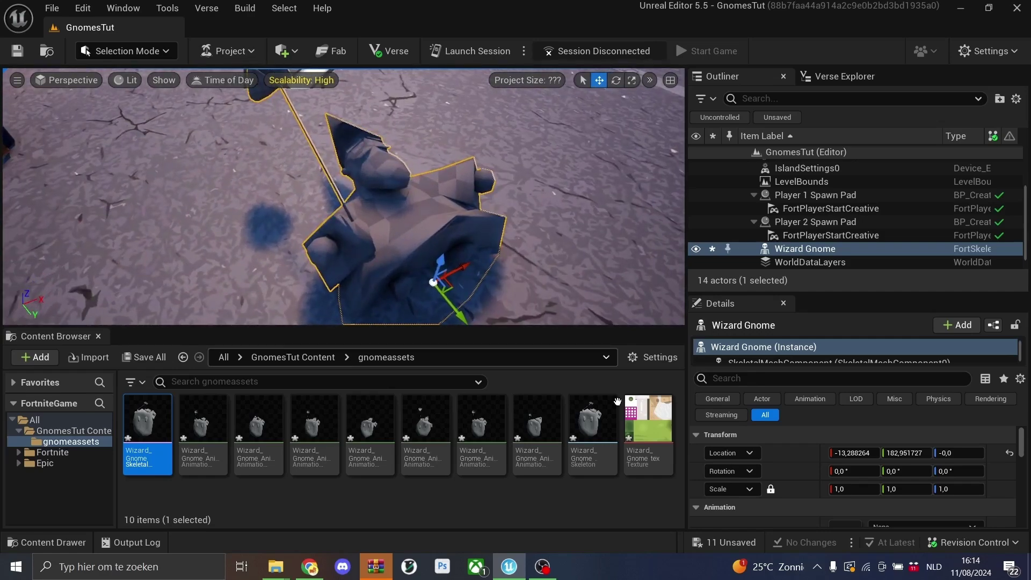
pyautogui.rightClick(607, 491)
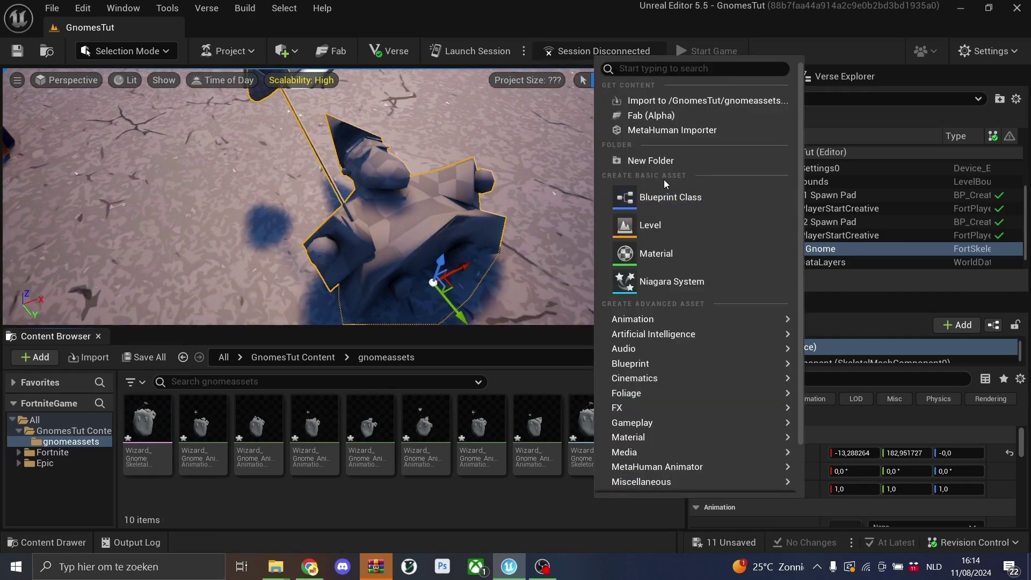
pyautogui.click(657, 253)
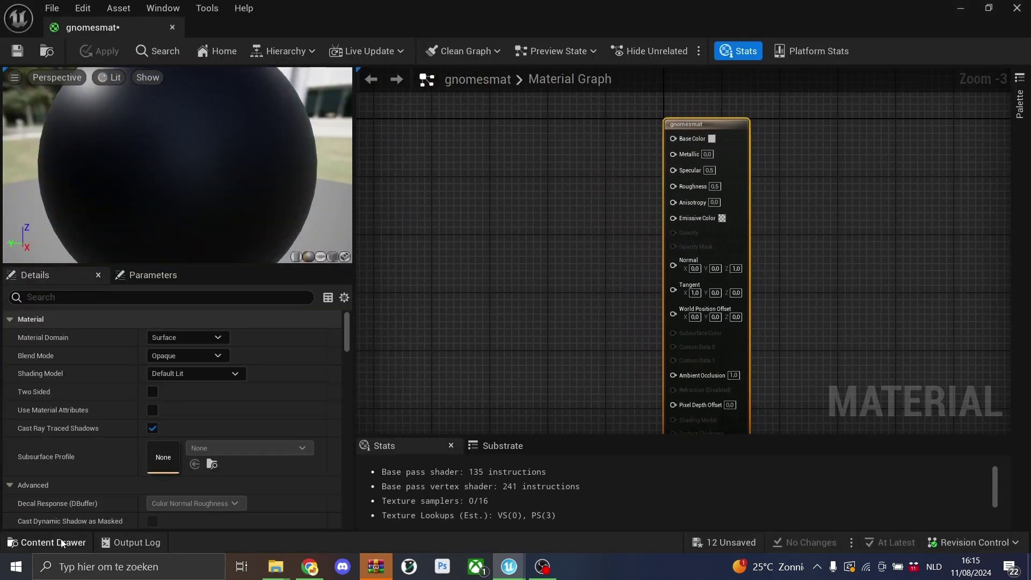
# Add Wizard_Gnome_tex to the gnomesmat graph, connect its RGB output to Base Color, and save the material.
pyautogui.click(59, 541)
pyautogui.click(72, 432)
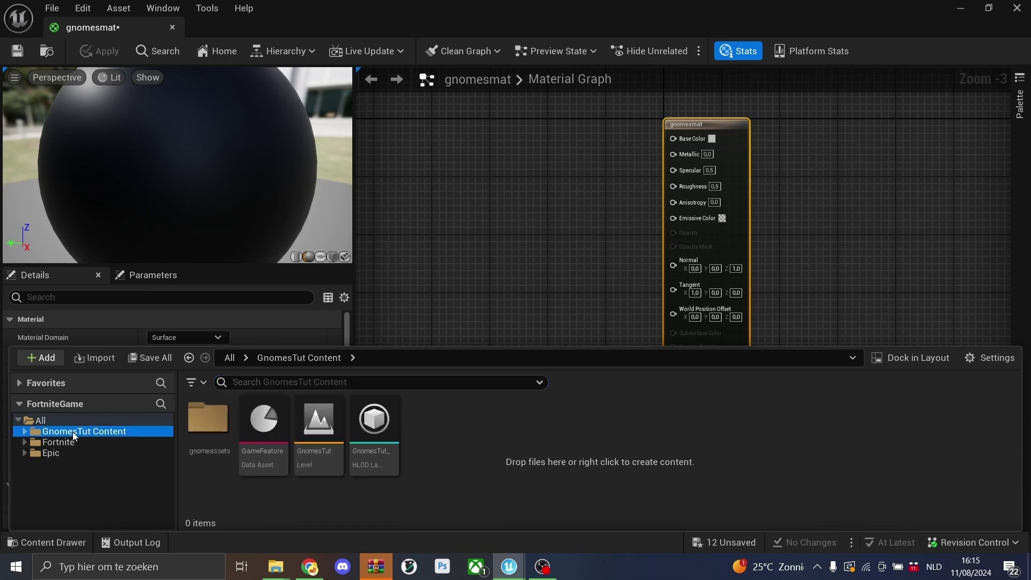
pyautogui.doubleClick(207, 421)
pyautogui.moveTo(762, 427); pyautogui.dragTo(445, 211)
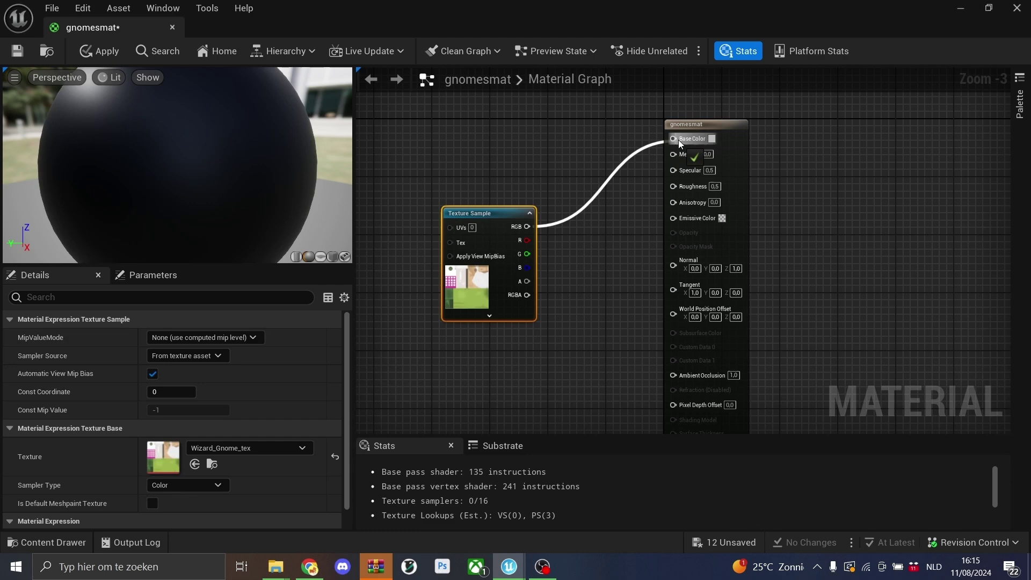
pyautogui.moveTo(678, 139); pyautogui.dragTo(678, 139)
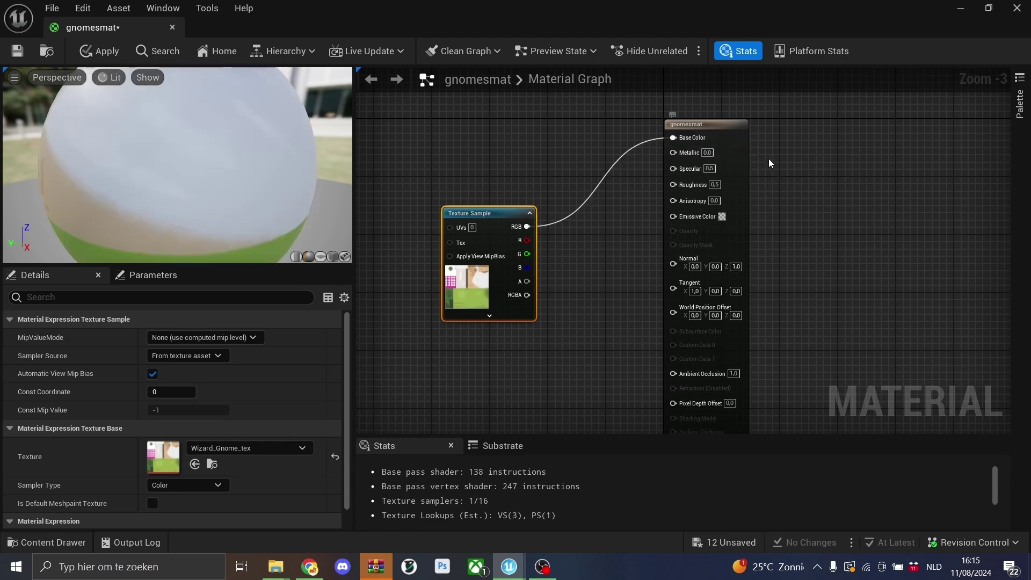
pyautogui.click(743, 128)
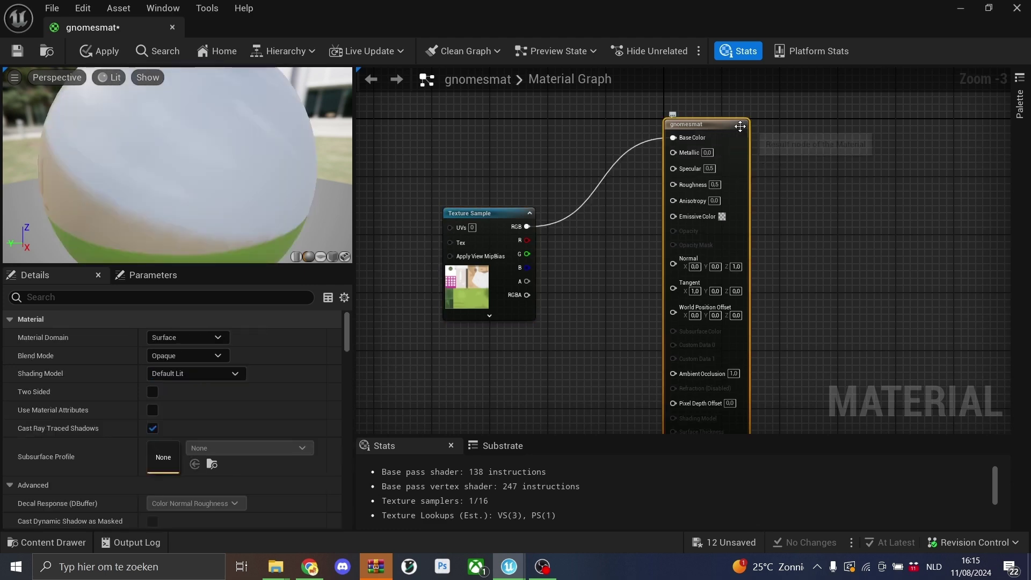
pyautogui.click(17, 50)
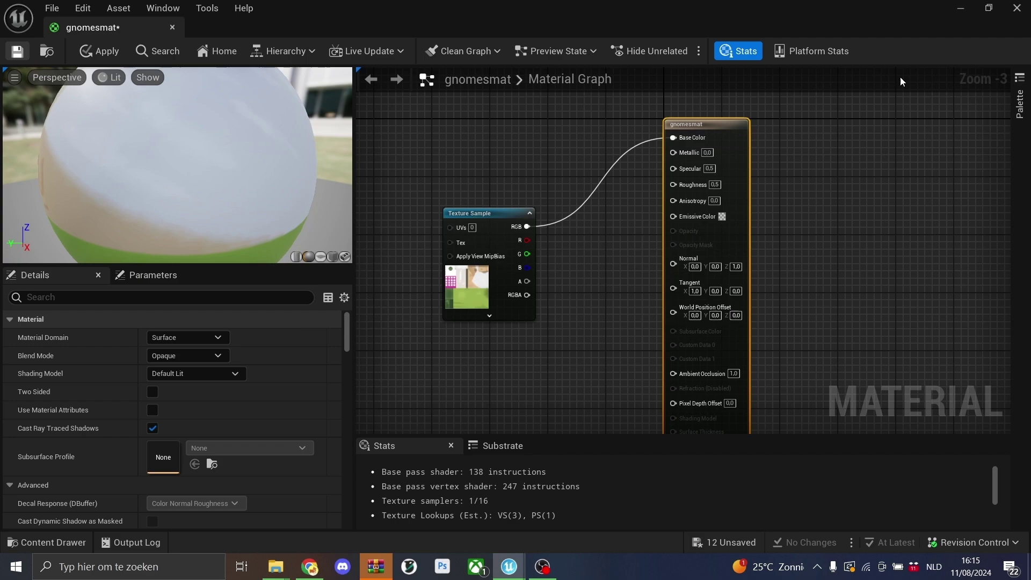
pyautogui.click(1017, 8)
# Open the Wizard_Gnome skeletal mesh and assign gnomesmat to its Element 0 material slot.
pyautogui.doubleClick(211, 427)
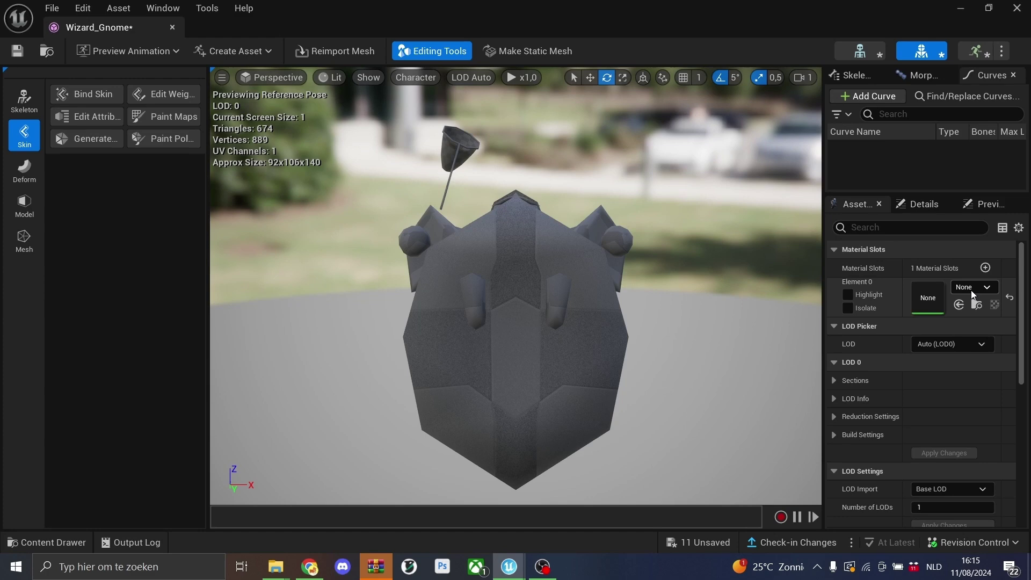
pyautogui.click(972, 290)
pyautogui.click(804, 398)
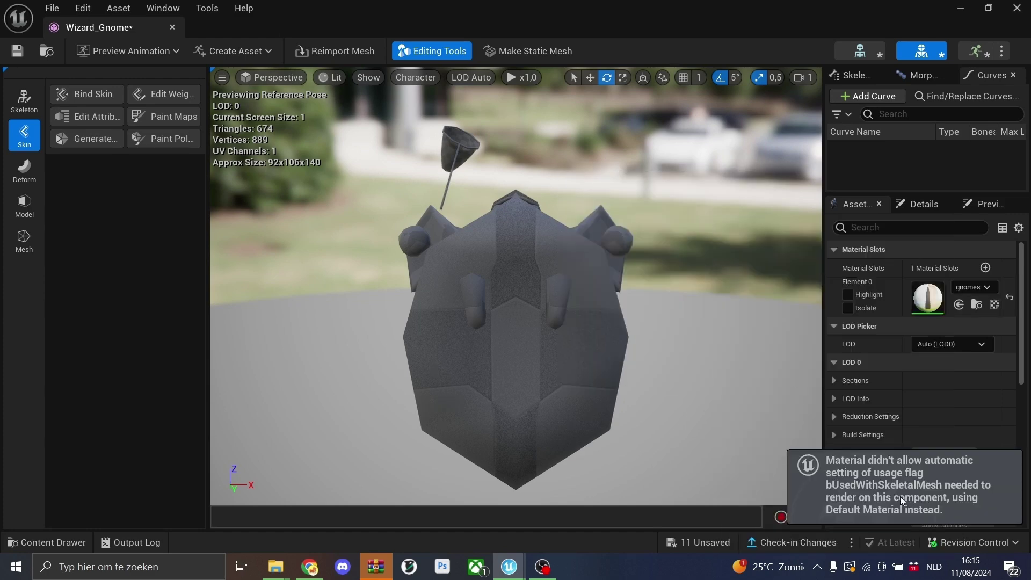
# Open the gnomesmat material and enable its Used with Skeletal Mesh usage option.
pyautogui.click(32, 545)
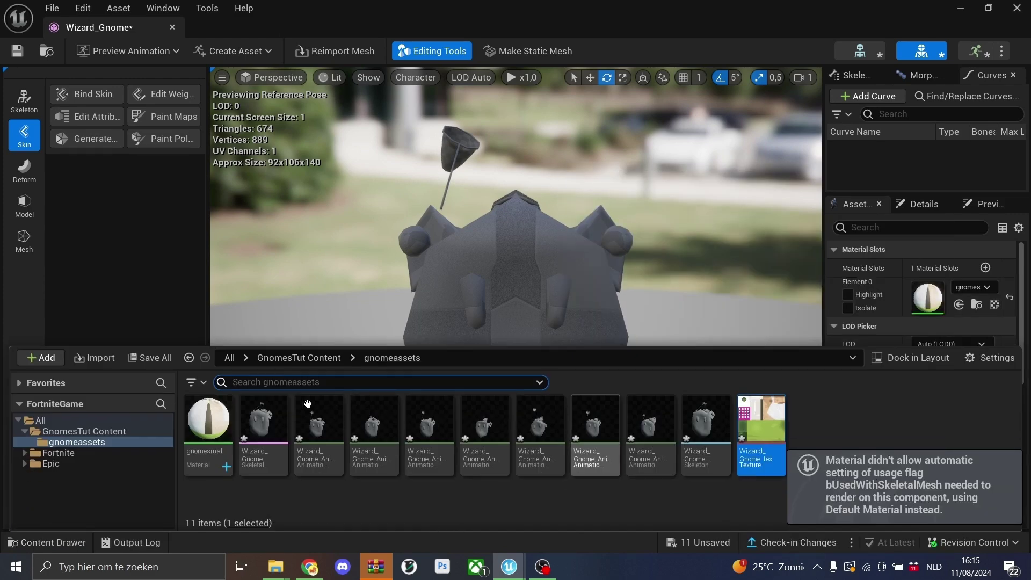
pyautogui.doubleClick(209, 428)
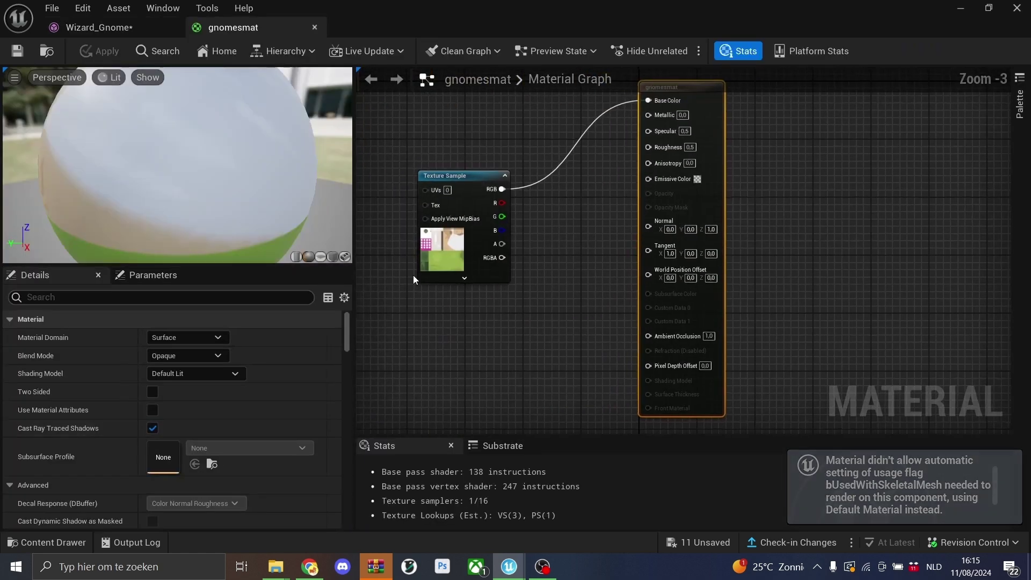
pyautogui.moveTo(721, 91); pyautogui.dragTo(725, 127, button='right')
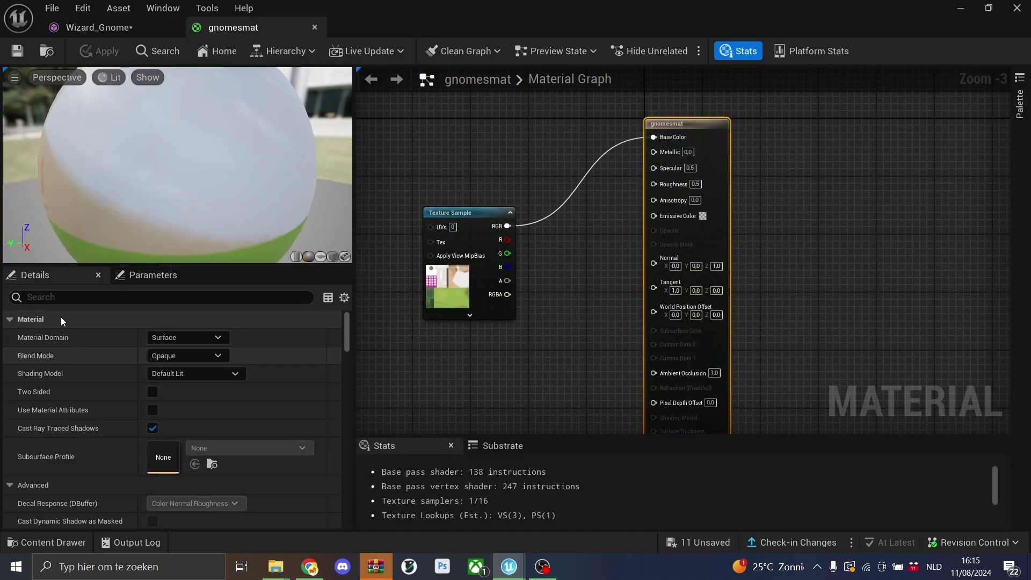
pyautogui.click(47, 301)
pyautogui.write('ske')
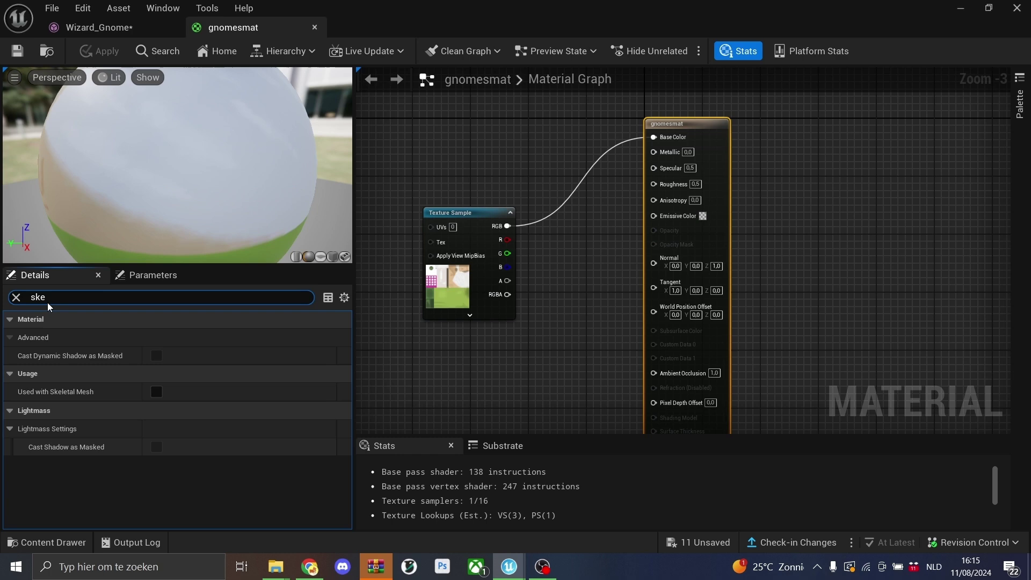
pyautogui.click(157, 393)
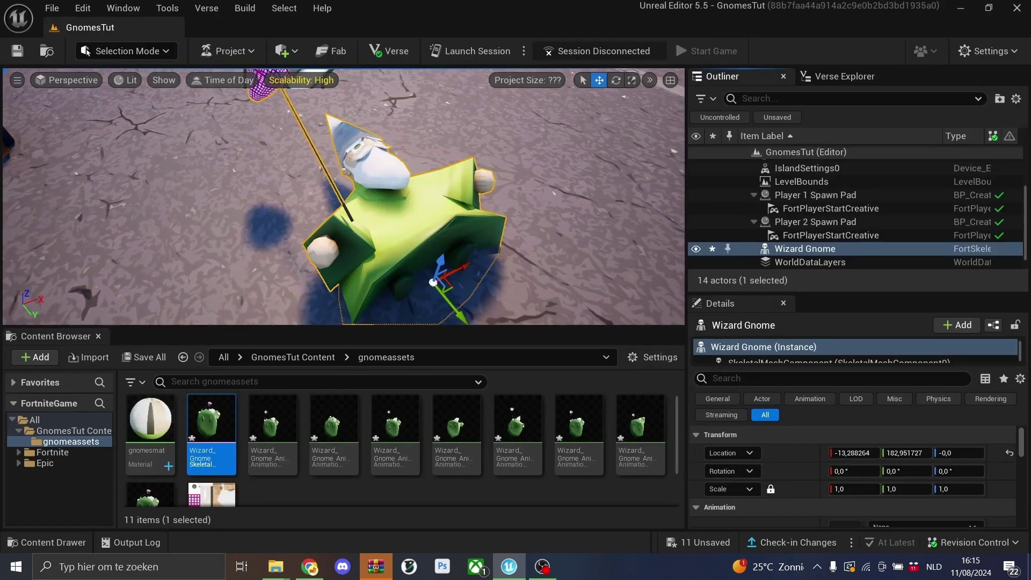
pyautogui.moveTo(462, 226); pyautogui.dragTo(446, 242, button='right')
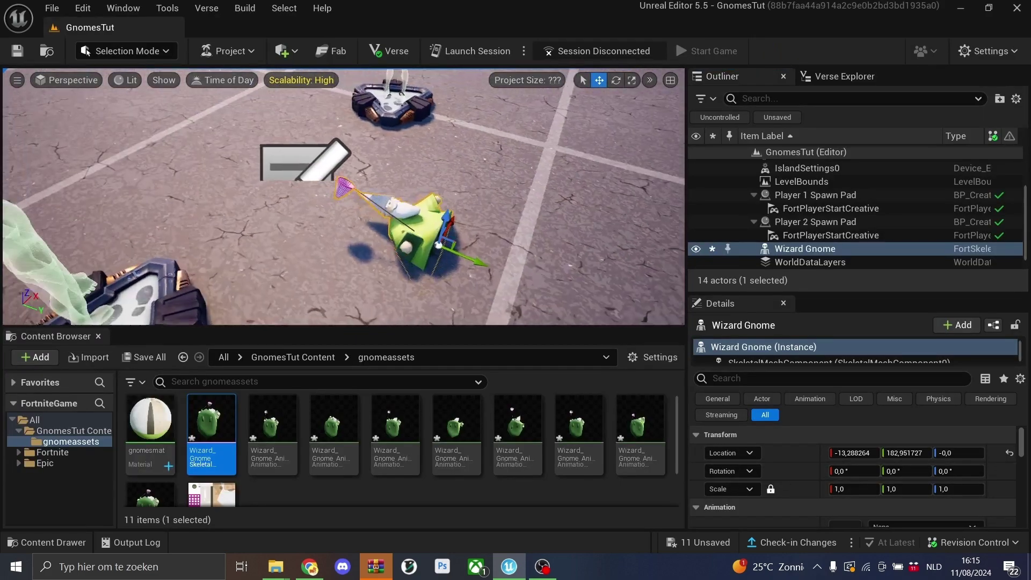
pyautogui.moveTo(446, 242); pyautogui.dragTo(468, 240, button='right')
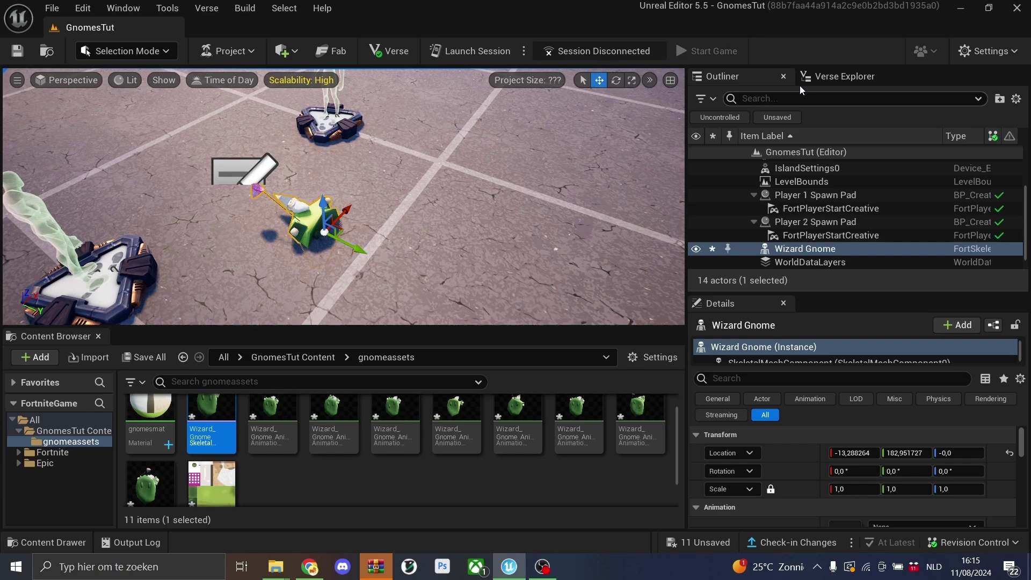
# Add a new empty Verse file named CustomEnemy to the GnomesTut project.
pyautogui.click(809, 78)
pyautogui.rightClick(753, 117)
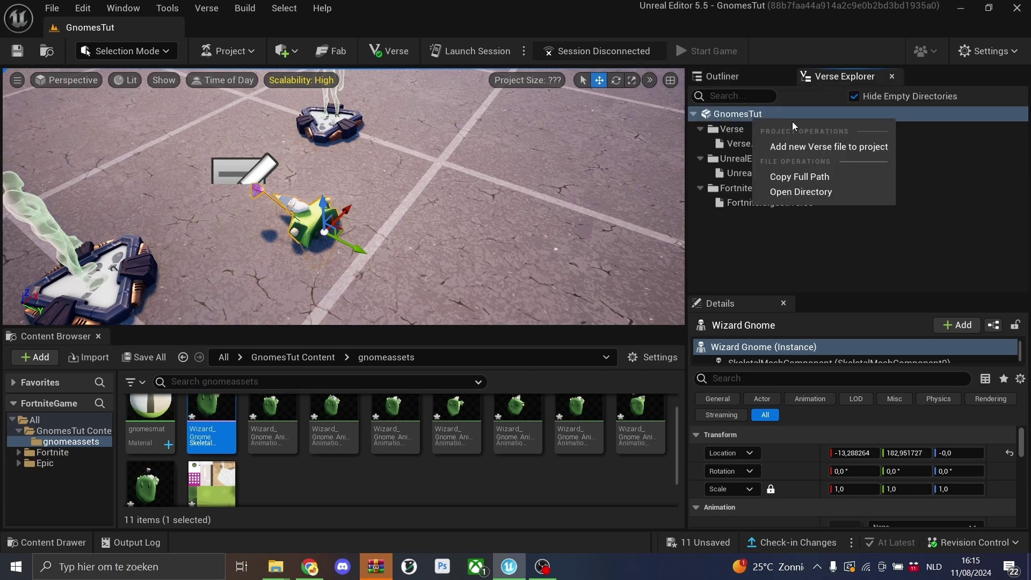
pyautogui.click(814, 144)
pyautogui.moveTo(626, 495); pyautogui.dragTo(466, 490)
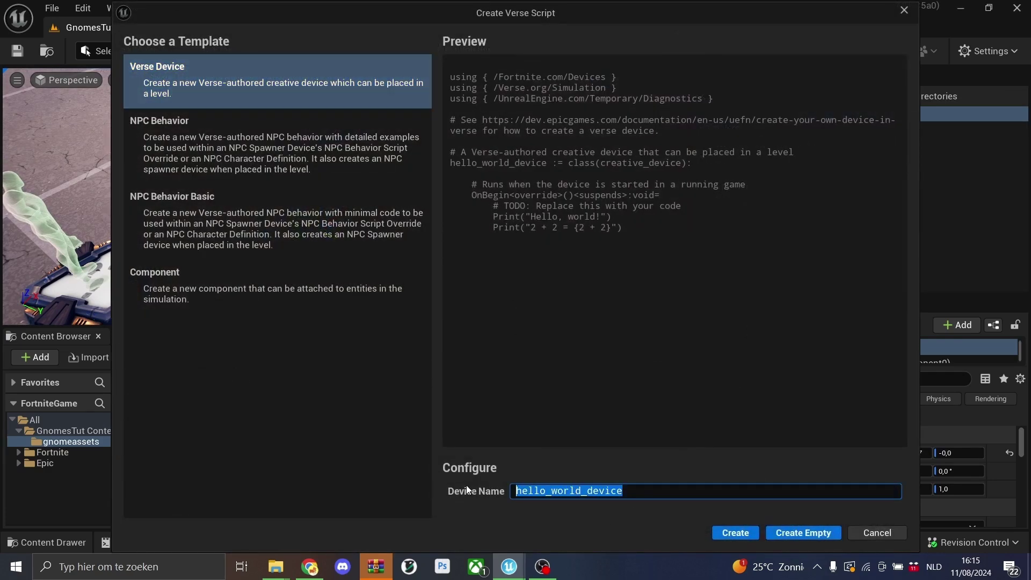
pyautogui.write('CustomEnemy')
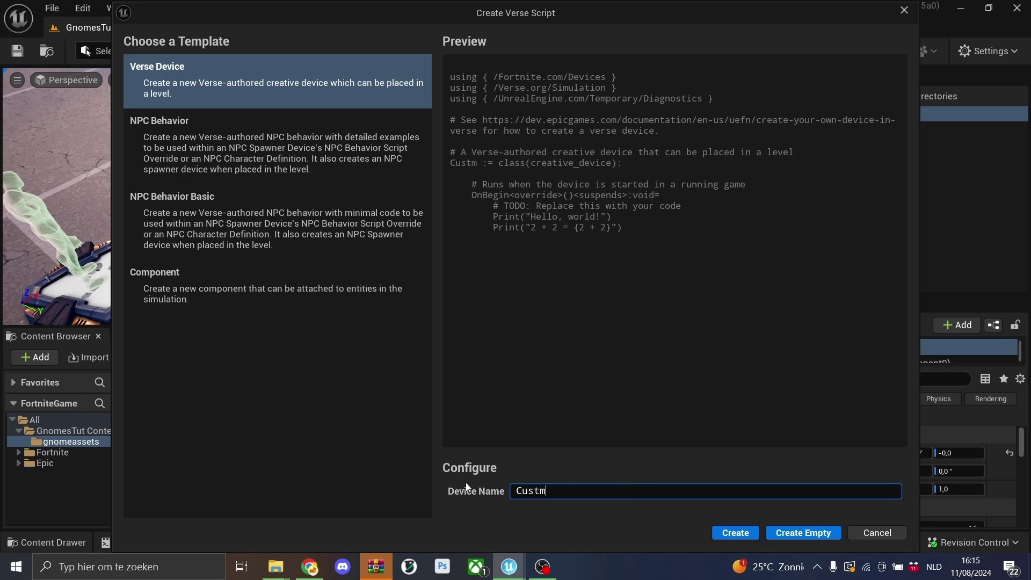
pyautogui.click(814, 534)
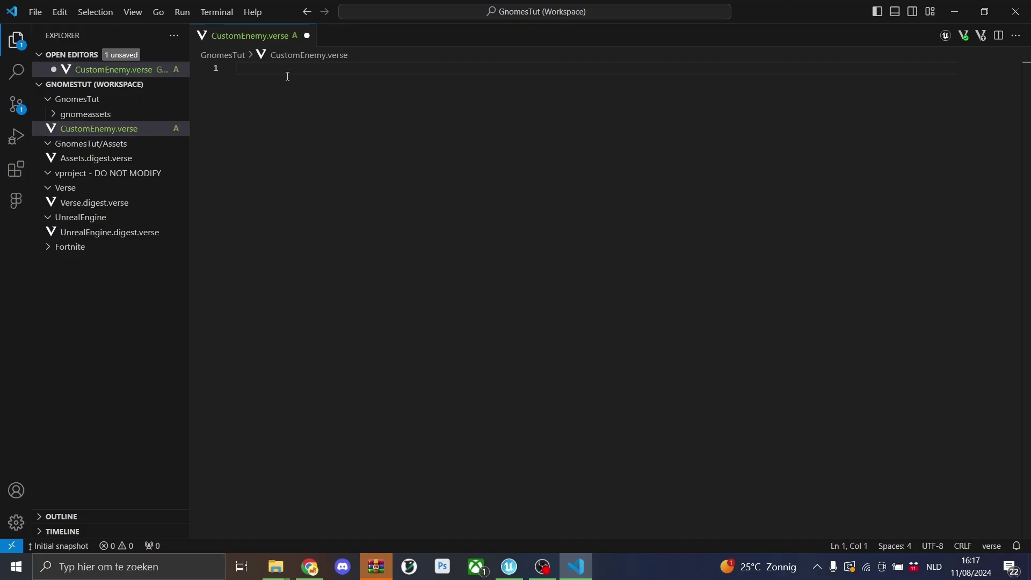
# Paste the prepared custom enemy code into CustomEnemy.verse, save the file, and close the code editor.
pyautogui.hotkey('ctrl', 'v')
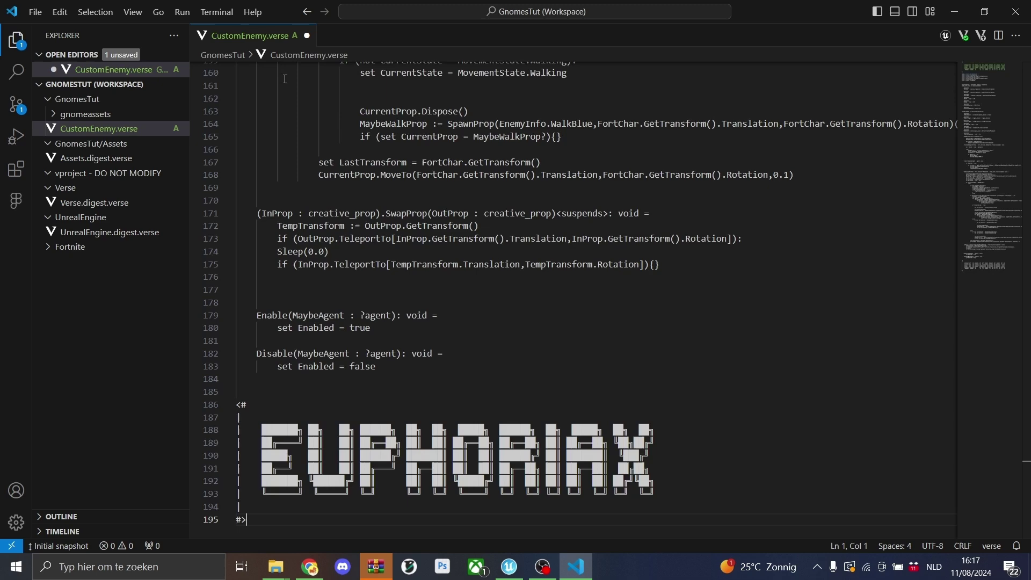
pyautogui.moveTo(258, 519); pyautogui.dragTo(236, 405)
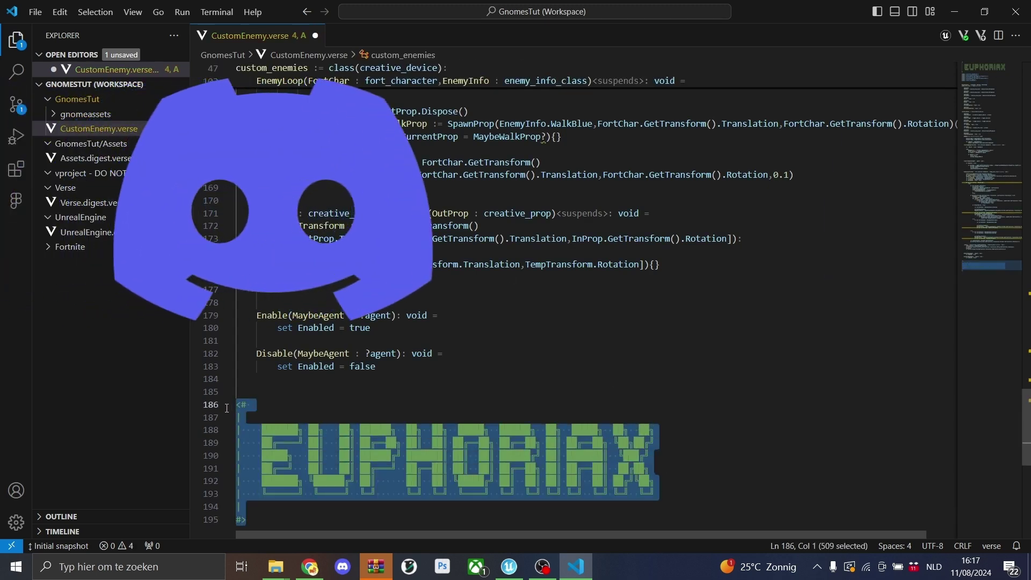
pyautogui.click(322, 416)
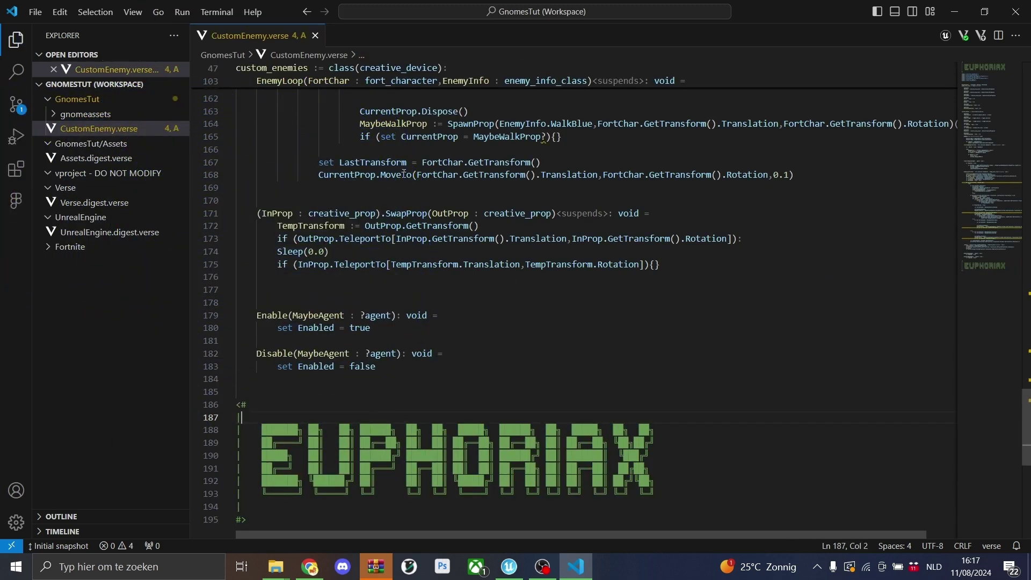
pyautogui.click(1015, 15)
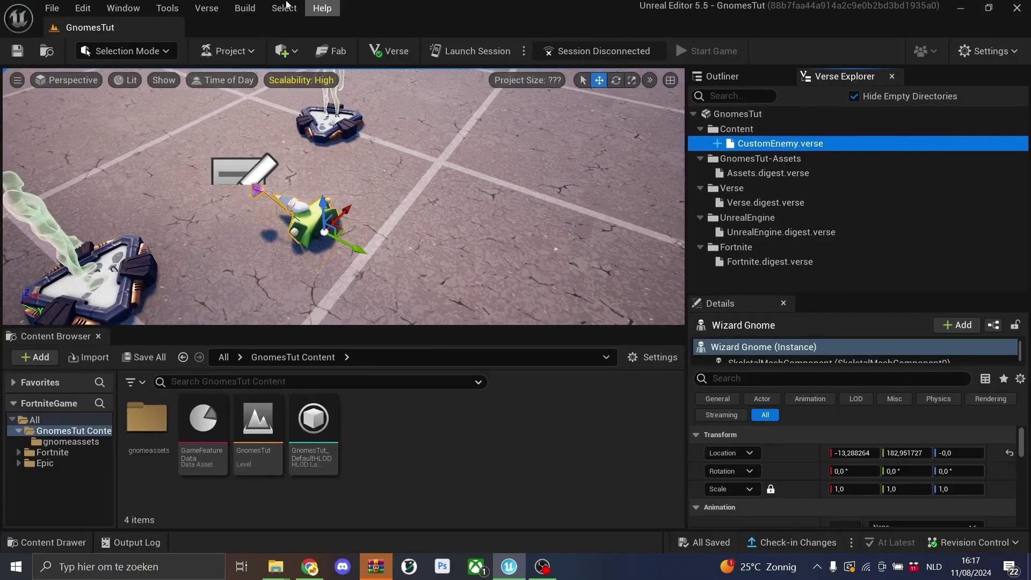
# Build the Verse code and place the custom_enemies device in the level beside the spawn pads.
pyautogui.click(207, 7)
pyautogui.click(247, 50)
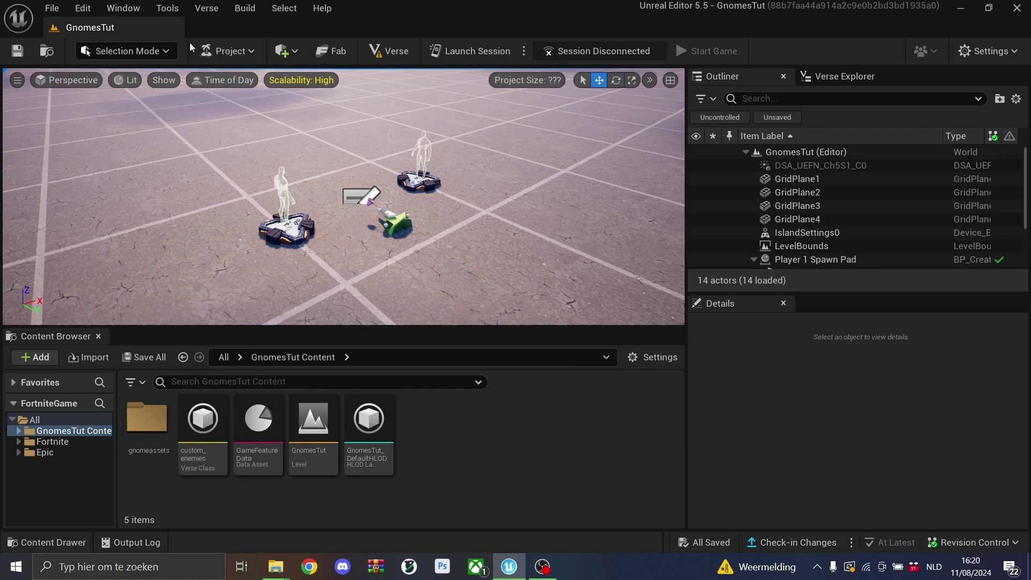
pyautogui.moveTo(205, 396); pyautogui.dragTo(521, 220)
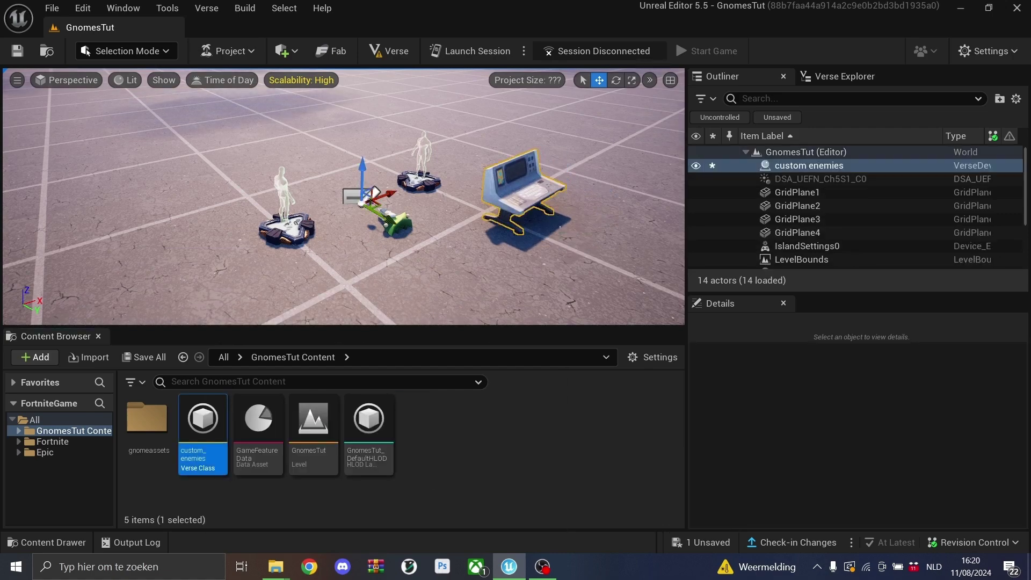
pyautogui.moveTo(521, 220); pyautogui.dragTo(542, 236, button='right')
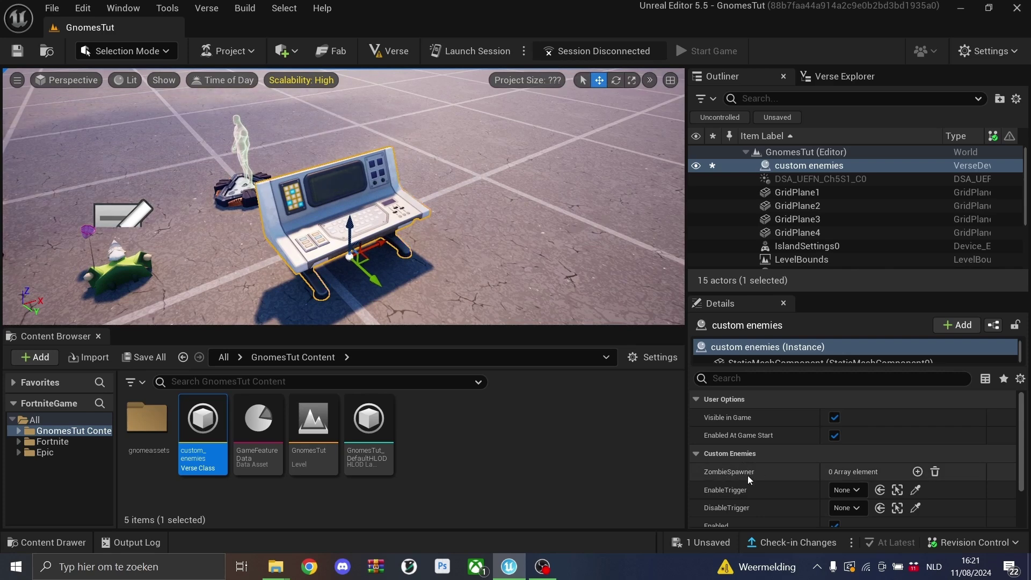
# Turn the Enabled option on for the custom enemies device.
pyautogui.scroll(-1, 749, 475)
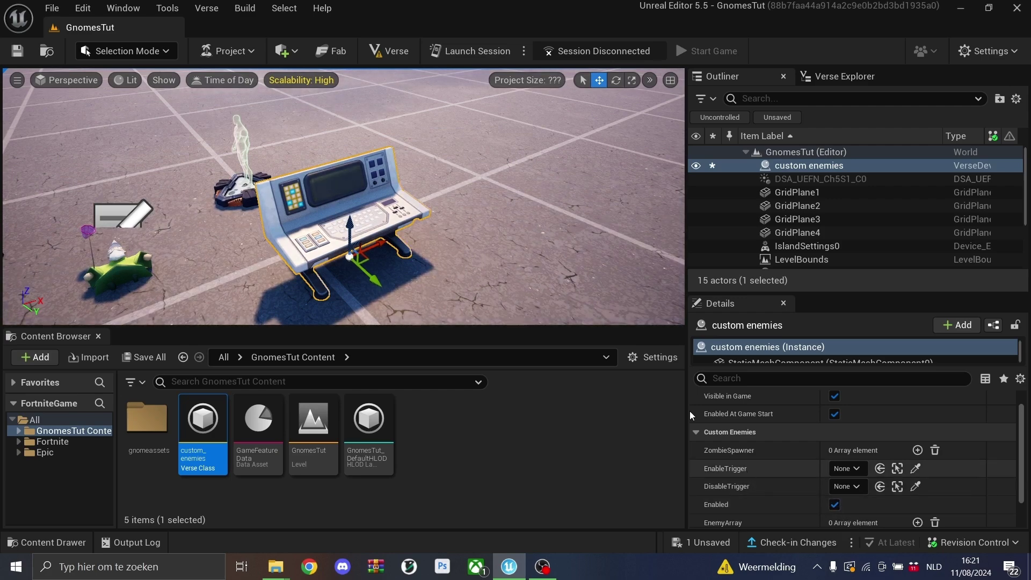
pyautogui.moveTo(308, 201); pyautogui.dragTo(290, 195, button='right')
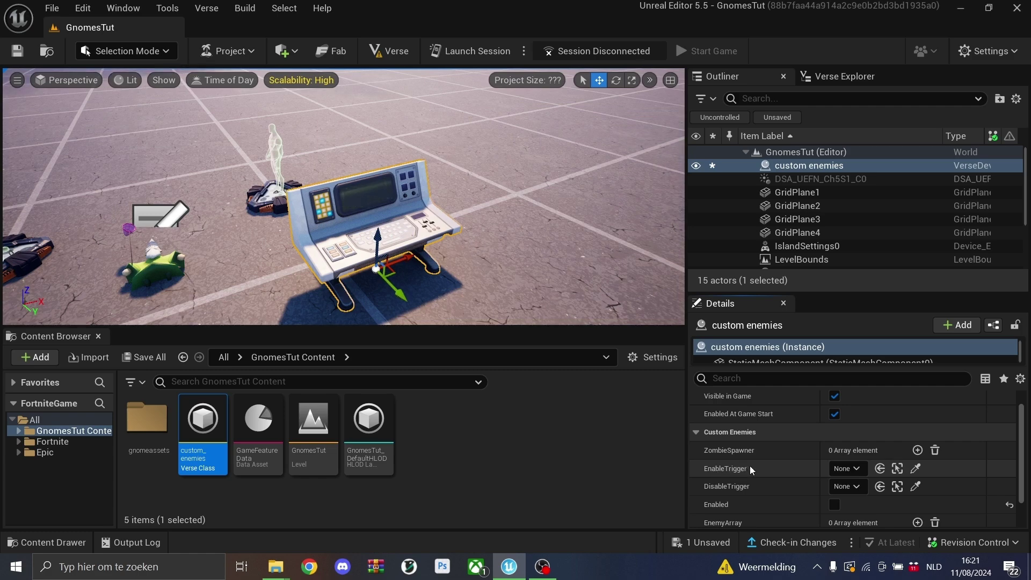
pyautogui.click(834, 504)
pyautogui.scroll(-1, 830, 470)
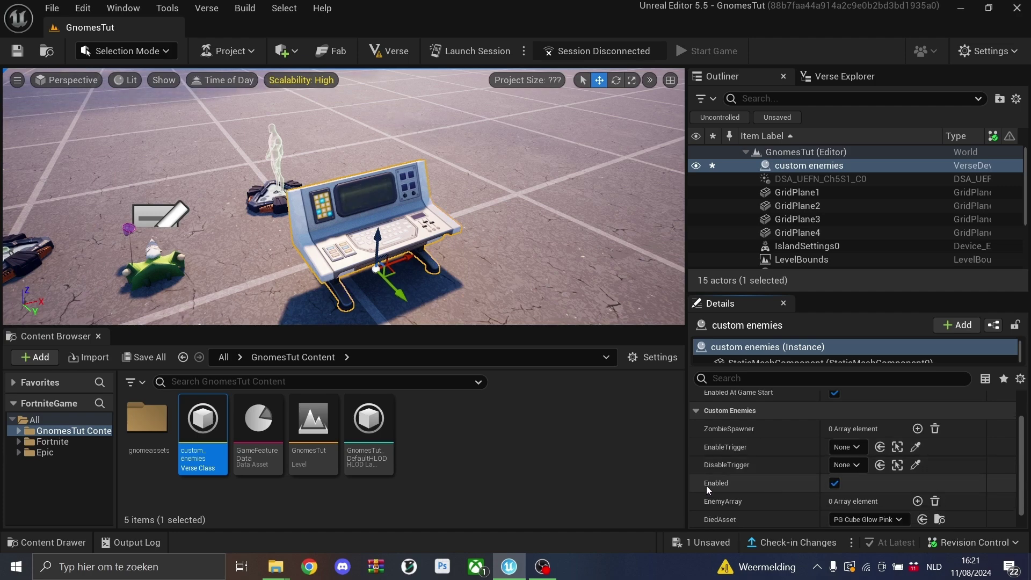
# Add one element to the custom enemies device's EnemyArray and expand it to review its asset, health, damage and attack timing settings.
pyautogui.scroll(-1, 787, 482)
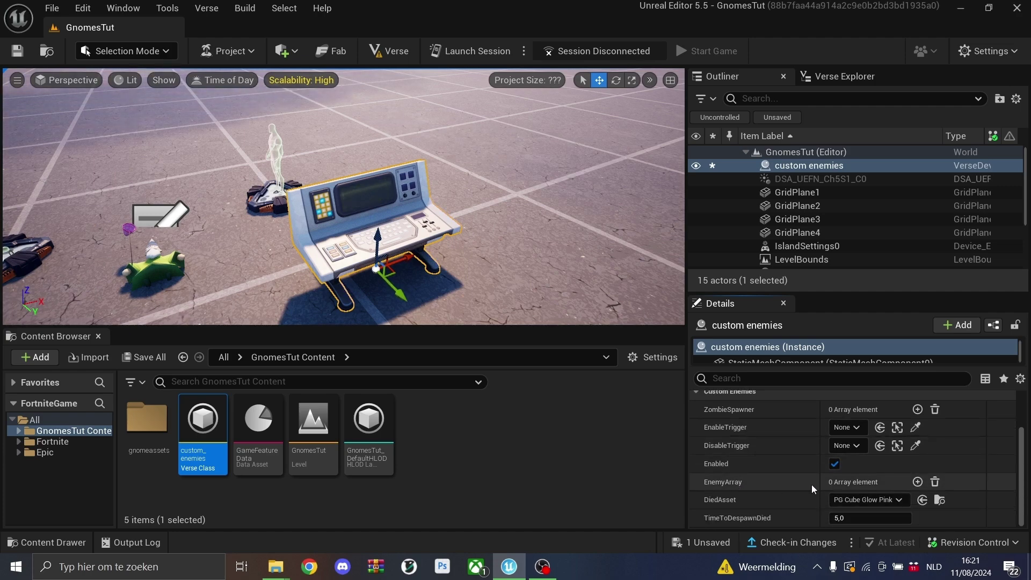
pyautogui.click(918, 482)
pyautogui.scroll(-1, 753, 471)
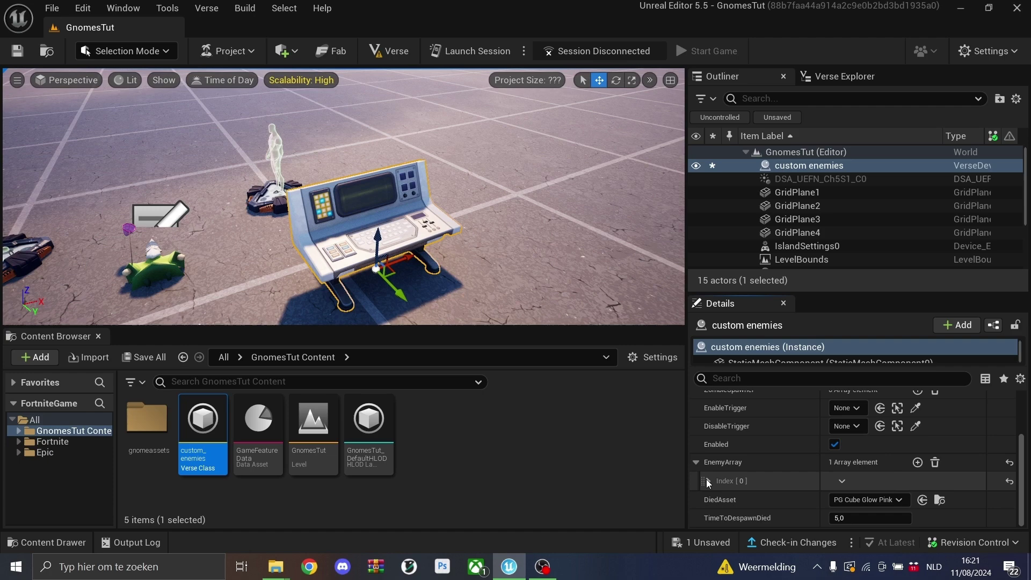
pyautogui.click(708, 480)
pyautogui.scroll(-2, 748, 467)
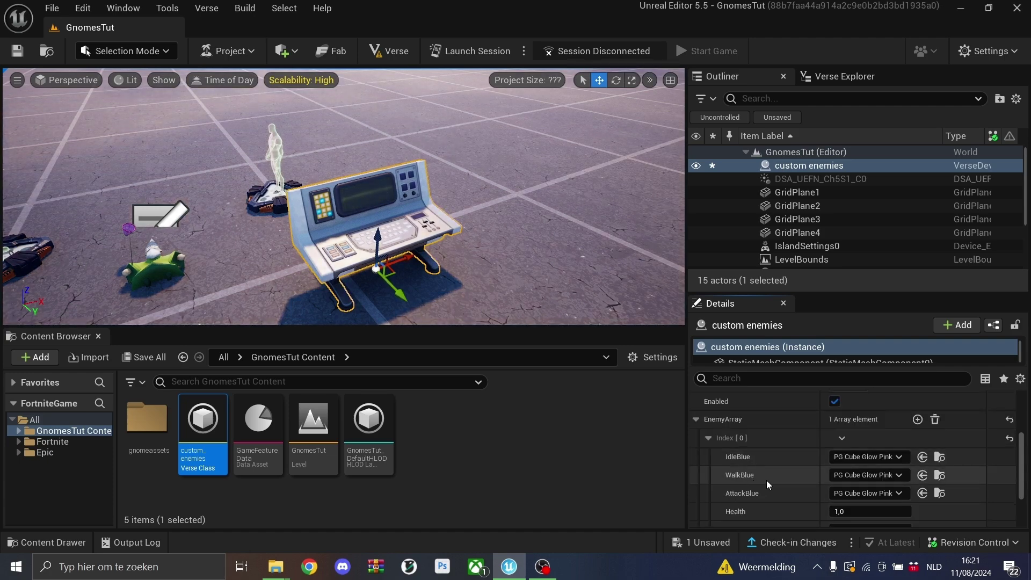
pyautogui.scroll(-5, 759, 495)
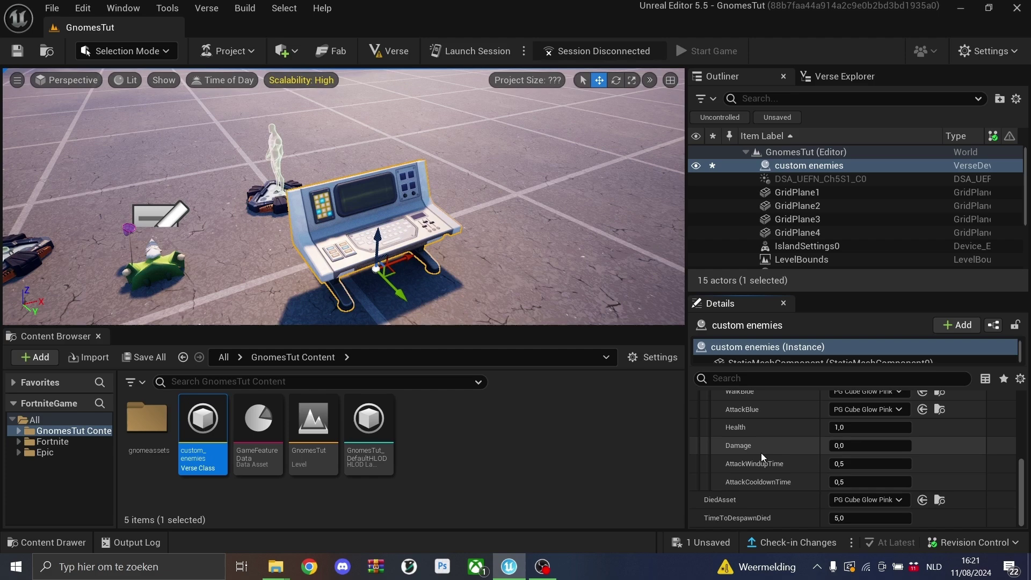
pyautogui.scroll(5, 782, 459)
pyautogui.scroll(3, 782, 459)
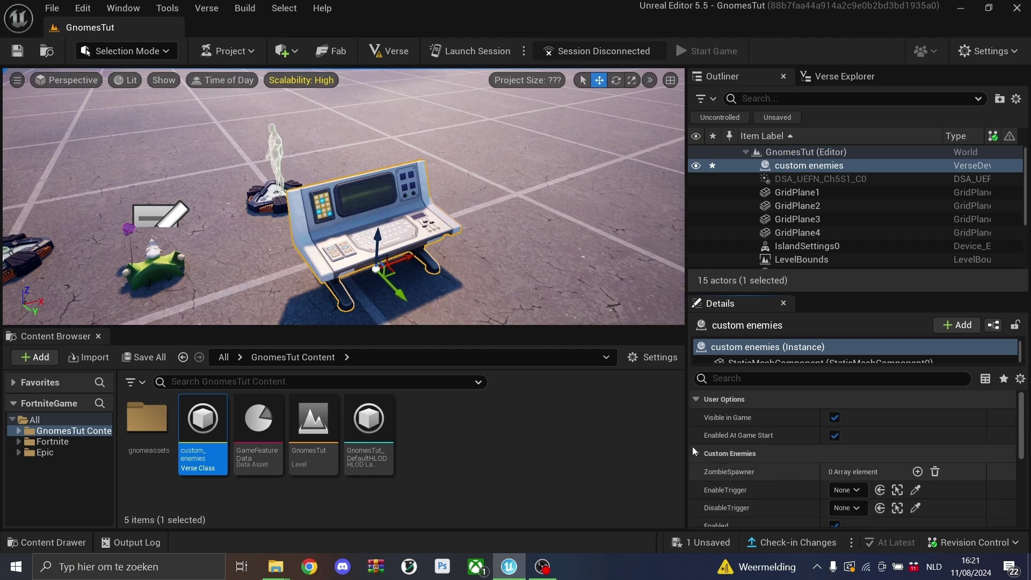
# Search the Fortnite content for creature, place a Creature Spawner in the level behind the console, and review its options.
pyautogui.click(53, 442)
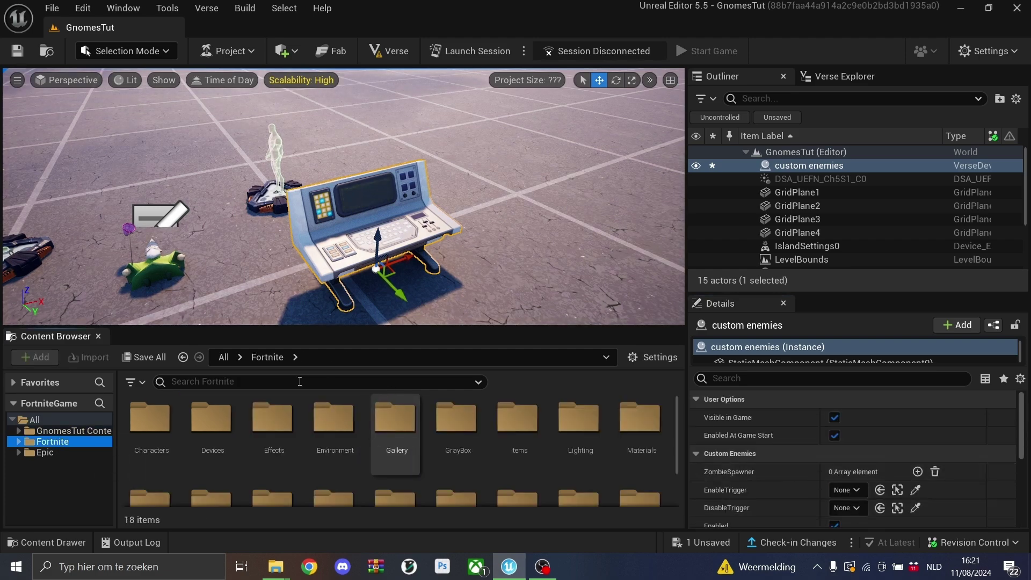
pyautogui.click(237, 380)
pyautogui.write('c')
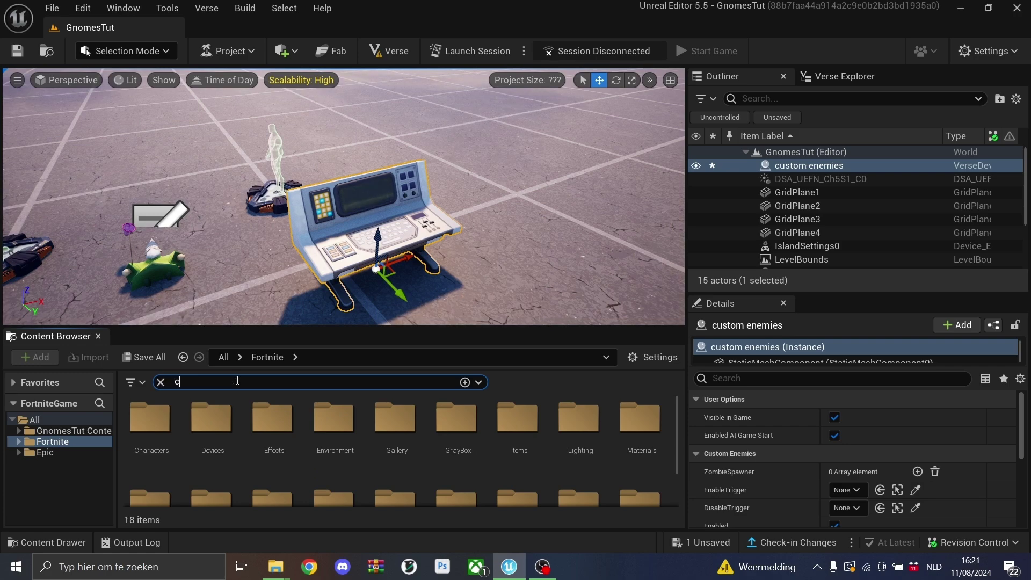
pyautogui.write('reature')
pyautogui.moveTo(258, 425); pyautogui.dragTo(597, 110)
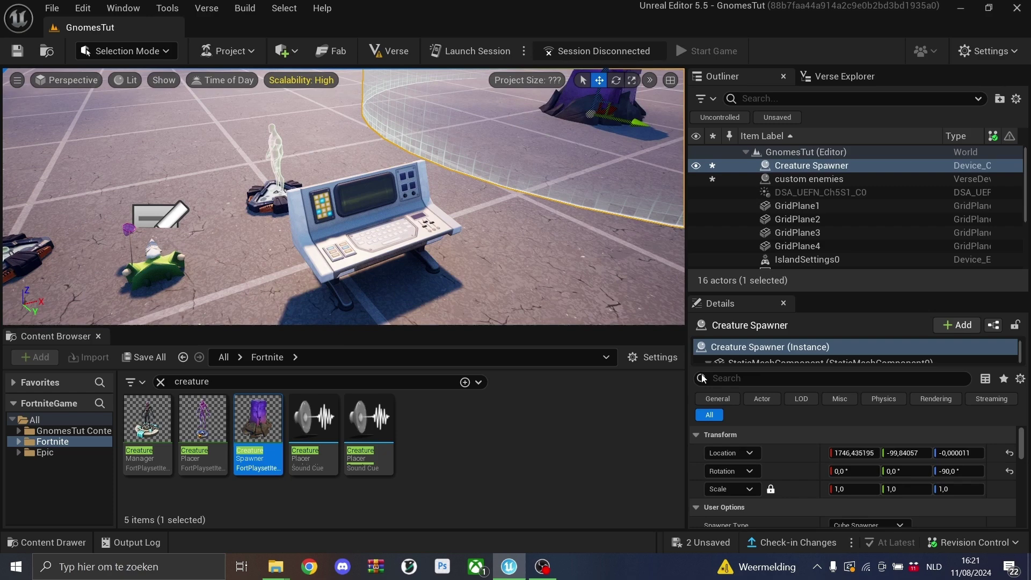
pyautogui.scroll(-8, 756, 455)
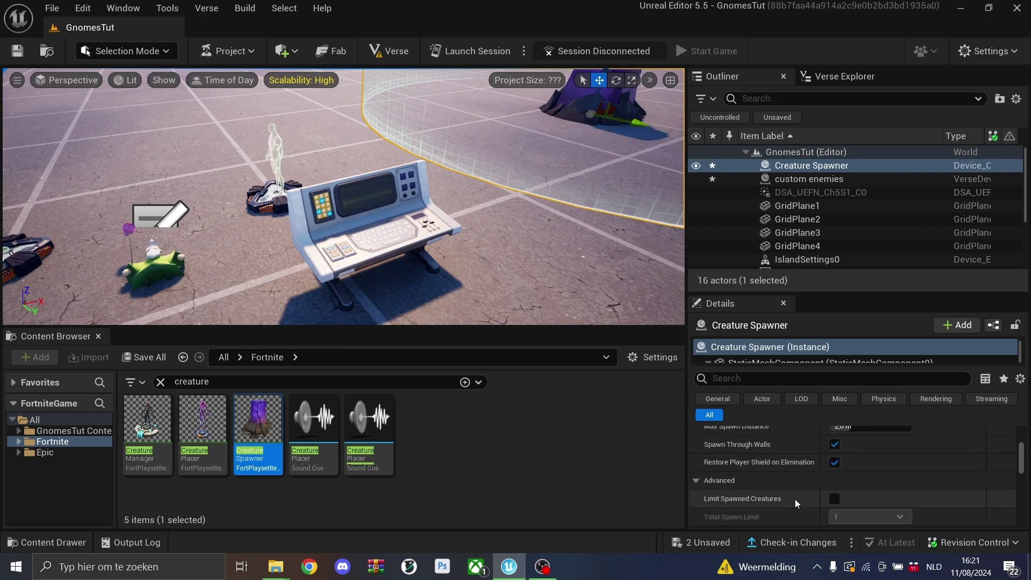
pyautogui.scroll(8, 795, 499)
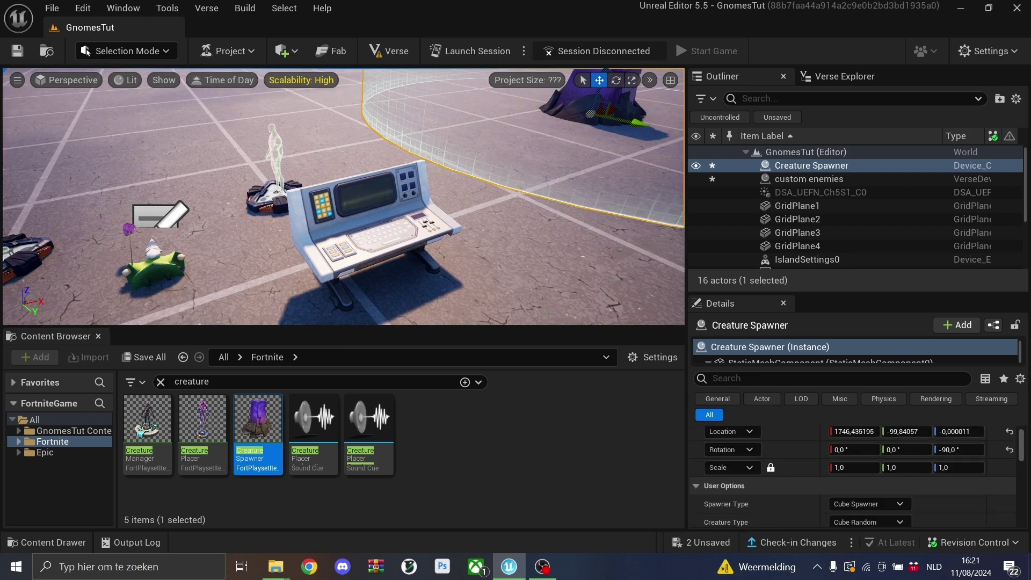
pyautogui.scroll(1, 748, 468)
# Add a ZombieSpawner element on the custom enemies device and assign the Creature Spawner to it.
pyautogui.click(358, 236)
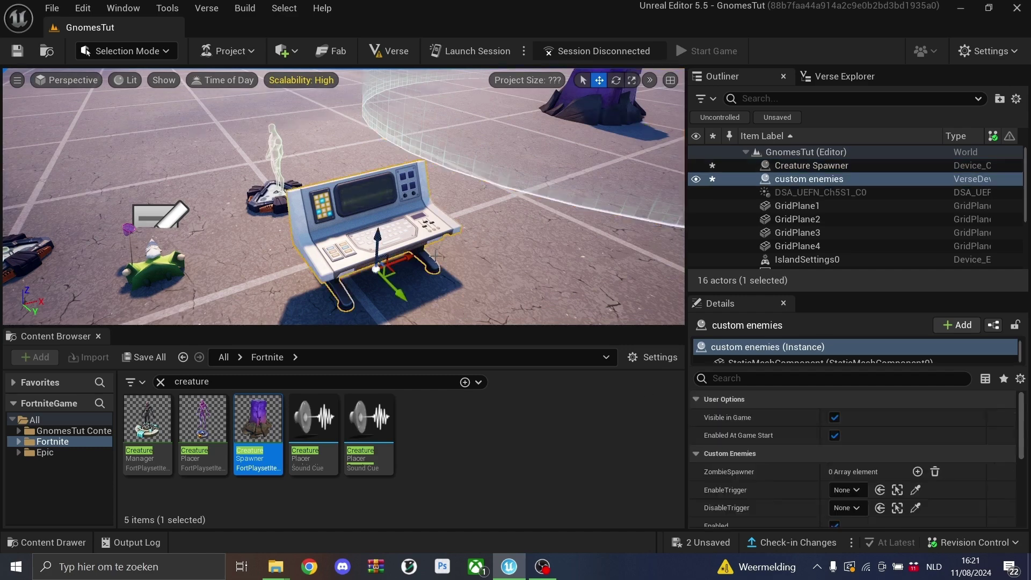
pyautogui.click(917, 472)
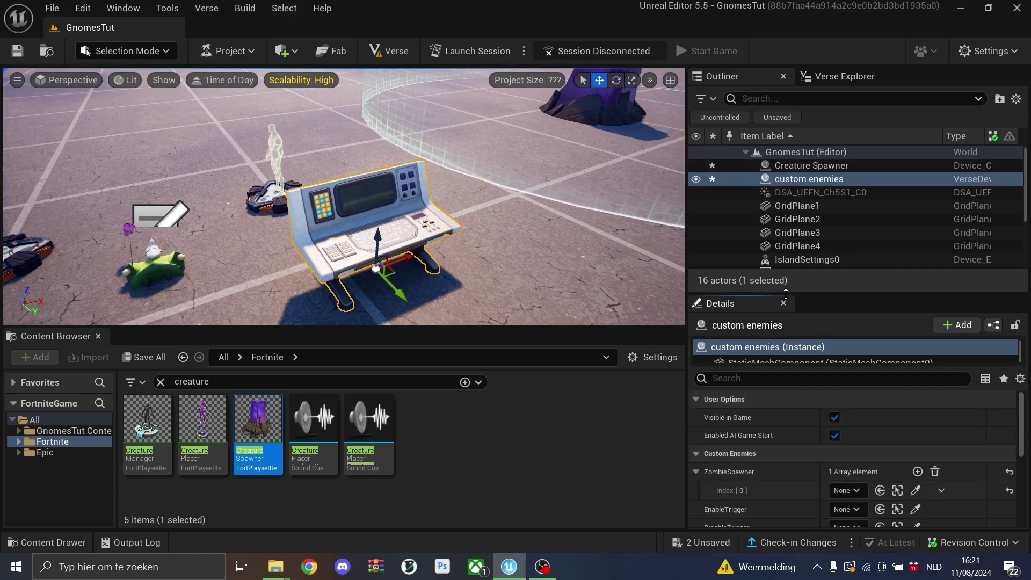
pyautogui.click(848, 490)
pyautogui.click(850, 334)
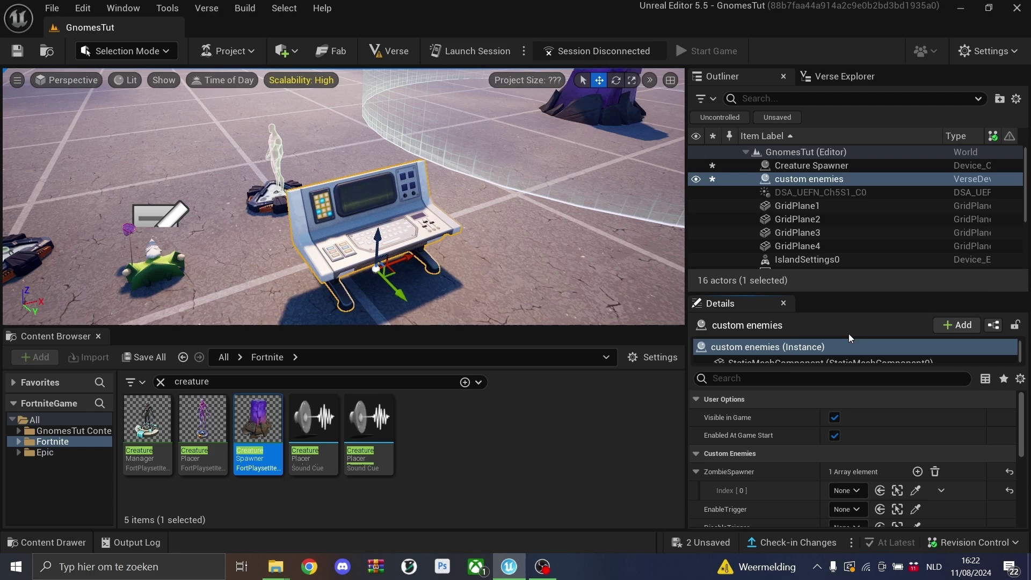
pyautogui.click(917, 472)
pyautogui.click(917, 473)
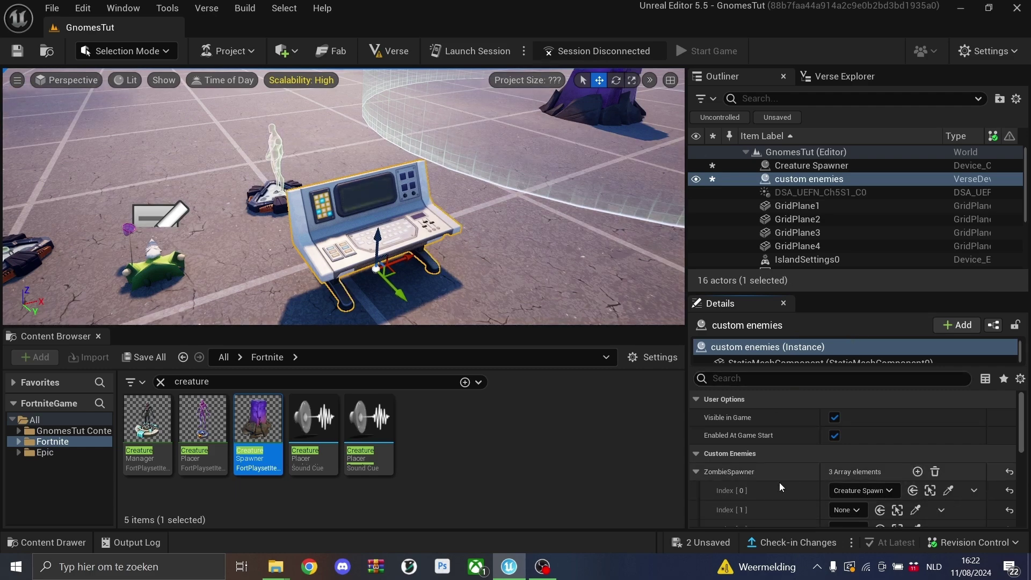
pyautogui.scroll(-3, 752, 467)
pyautogui.hotkey('ctrl', 'z')
pyautogui.hotkey('ctrl', 'z')
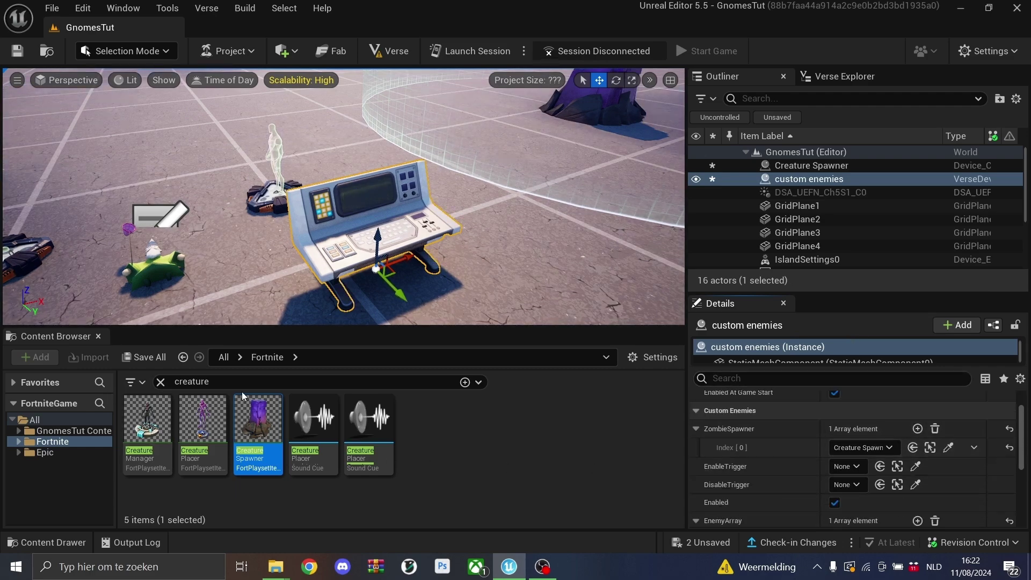
# Search the Fortnite content for trigger and place two Trigger devices in the level next to the console.
pyautogui.click(168, 381)
pyautogui.write('trigger')
pyautogui.moveTo(273, 484); pyautogui.dragTo(653, 314)
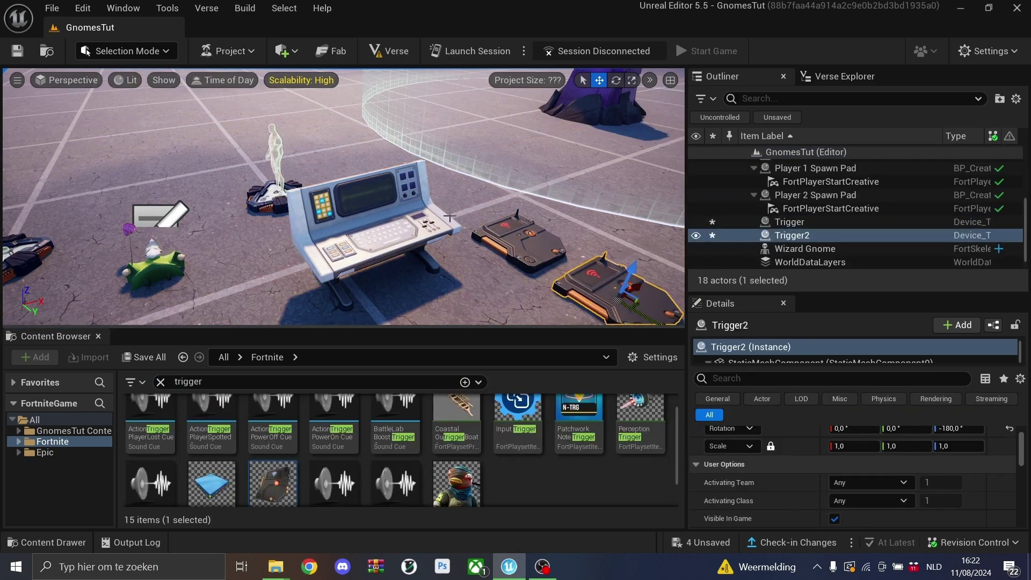
# On the custom enemies device, assign Trigger as the EnableTrigger and Trigger2 as the DisableTrigger.
pyautogui.click(414, 235)
pyautogui.scroll(-1, 801, 441)
pyautogui.click(844, 445)
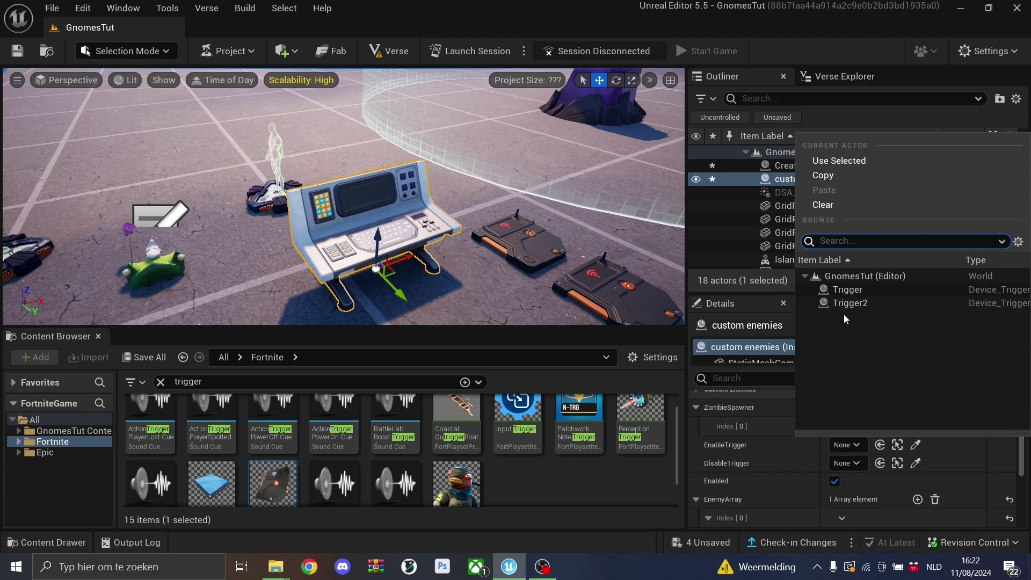
pyautogui.click(844, 314)
pyautogui.click(848, 464)
pyautogui.click(837, 330)
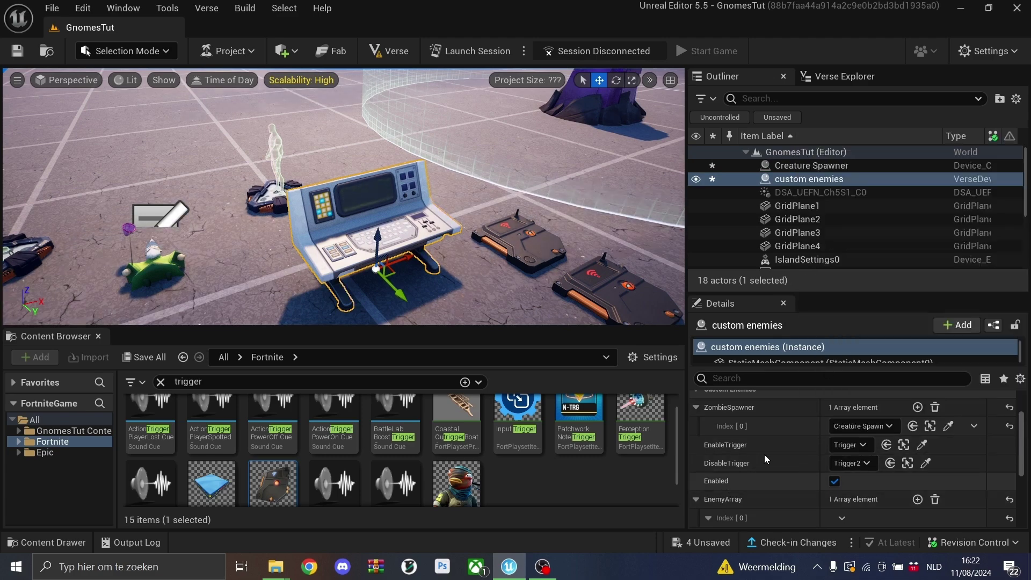
# Open the GnomesTut Content folder in the Content Browser and clear the trigger search.
pyautogui.scroll(-1, 766, 453)
pyautogui.scroll(-3, 776, 465)
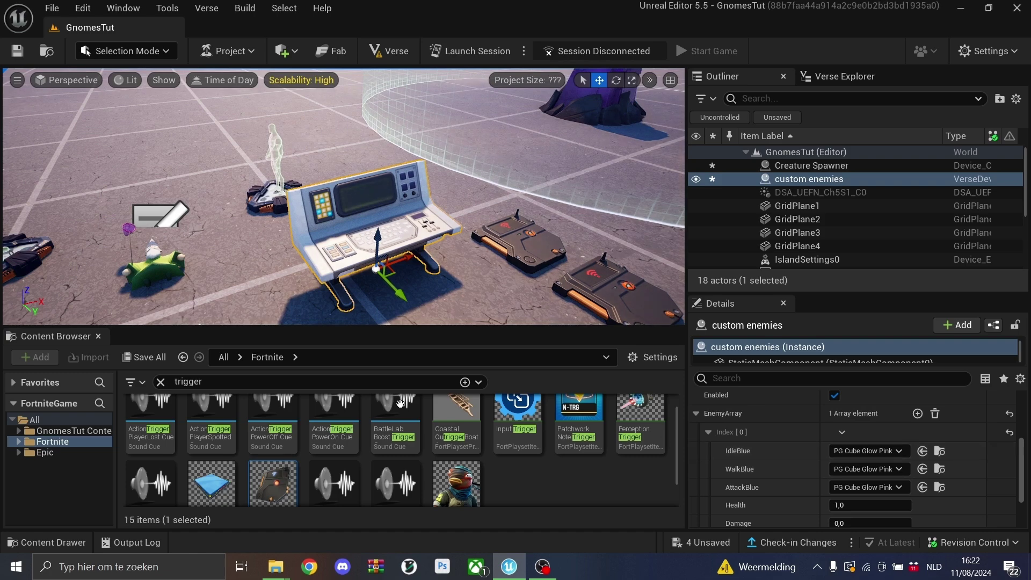
pyautogui.click(46, 432)
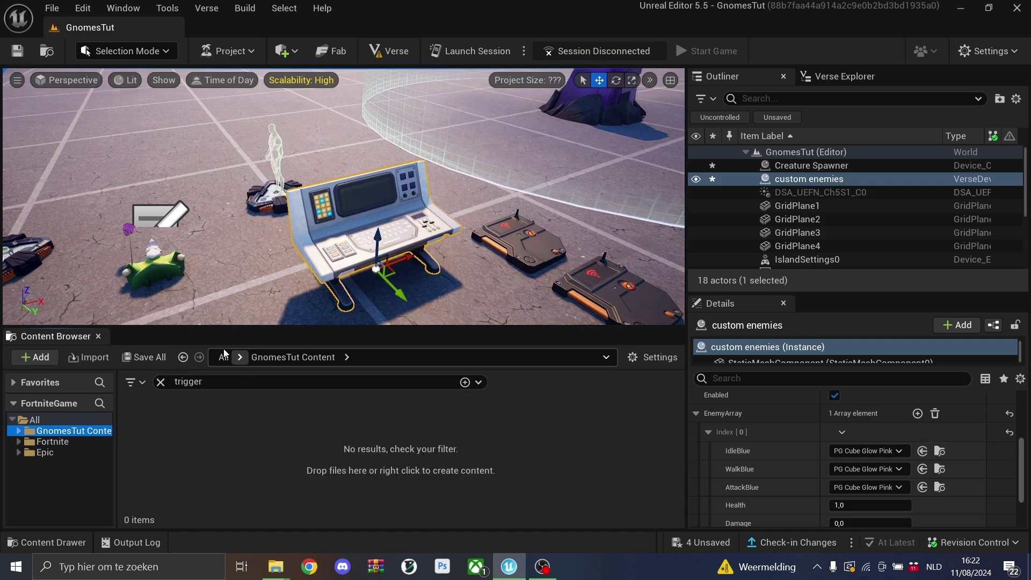
pyautogui.click(35, 419)
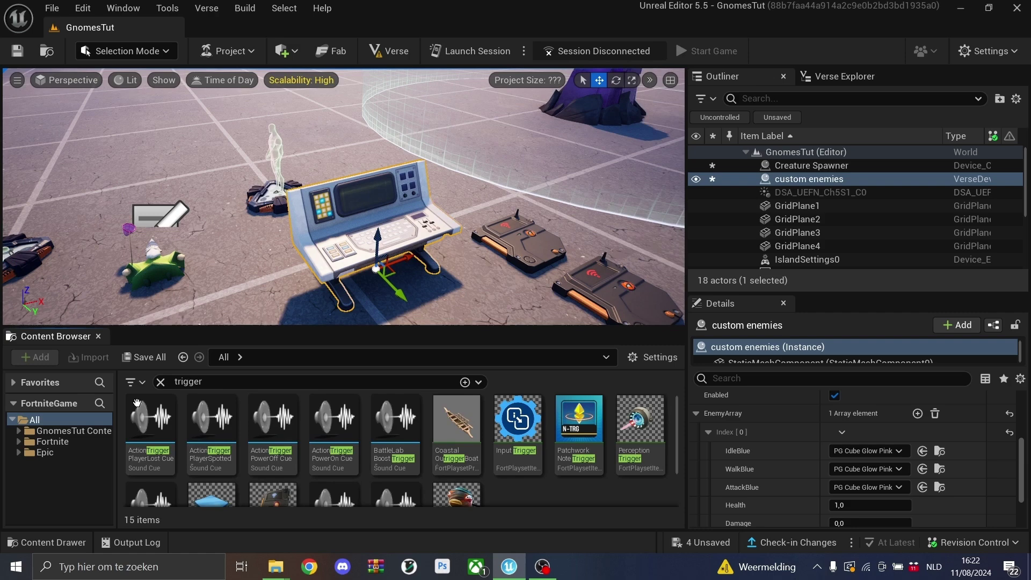
pyautogui.click(110, 431)
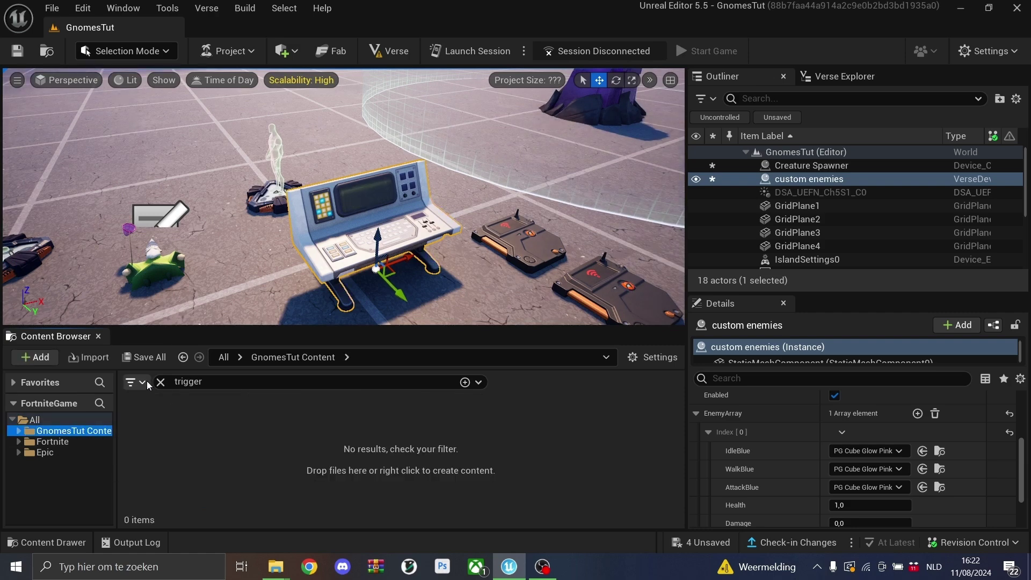
pyautogui.click(160, 381)
# Create a blueprint class in the GnomesTut Content folder with Building Prop as parent and name it idlegnome.
pyautogui.rightClick(497, 424)
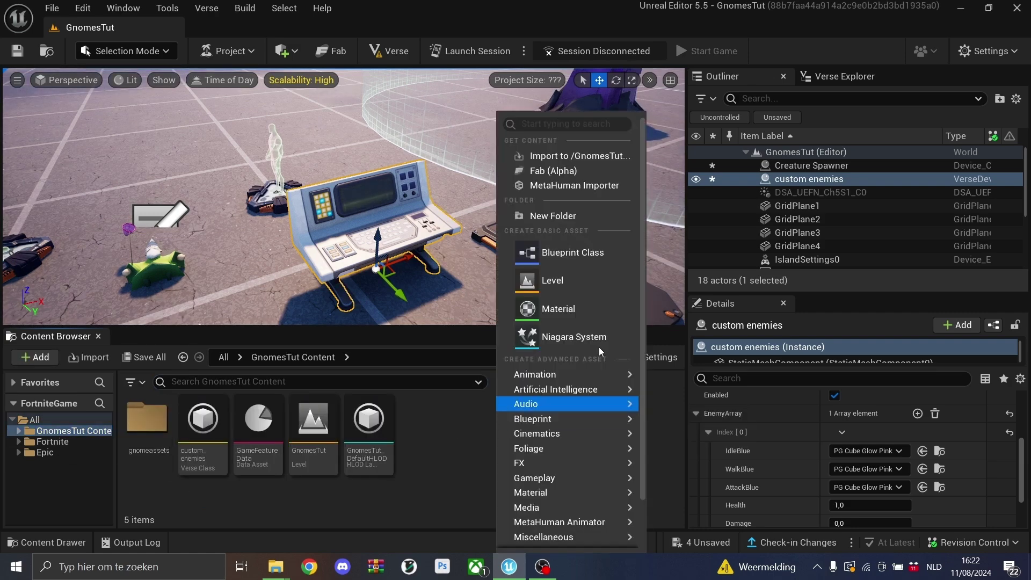
pyautogui.click(554, 265)
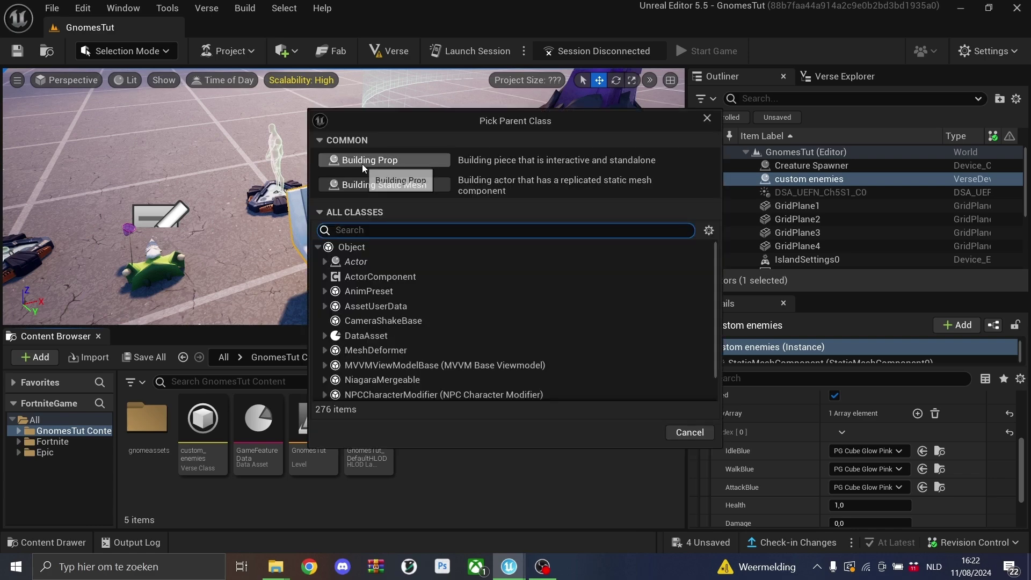
pyautogui.click(418, 161)
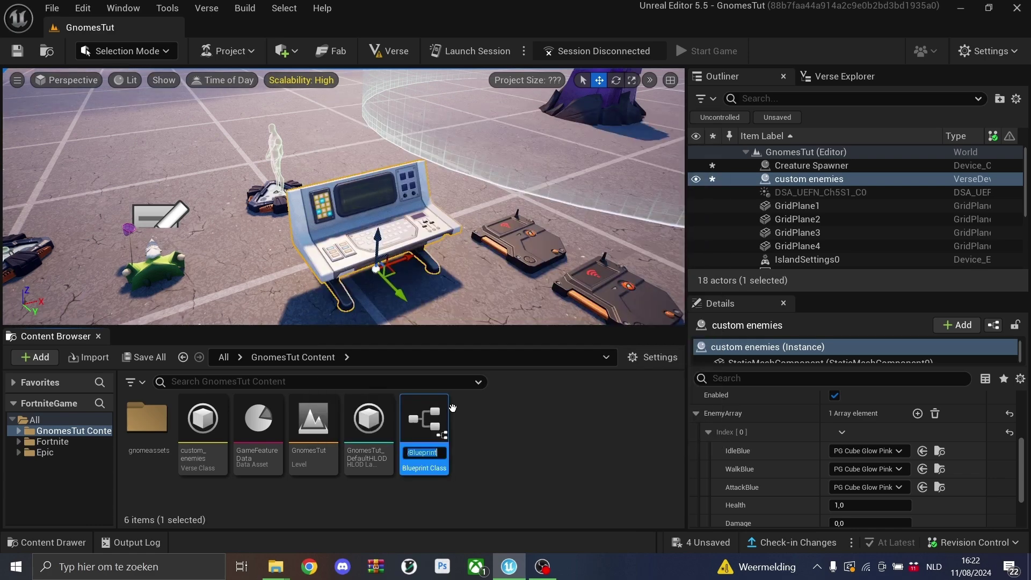
pyautogui.write('idlegnome')
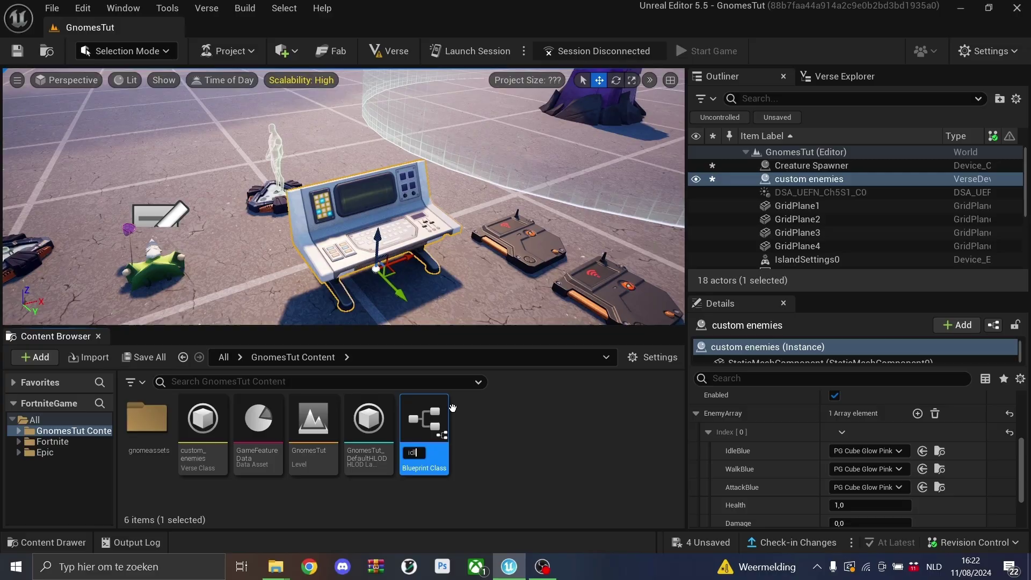
pyautogui.press('Return')
# Open idlegnome, add the Wizard_Gnome skeletal mesh from gnomeassets to it, and rotate it upright by about 90° around X.
pyautogui.doubleClick(424, 423)
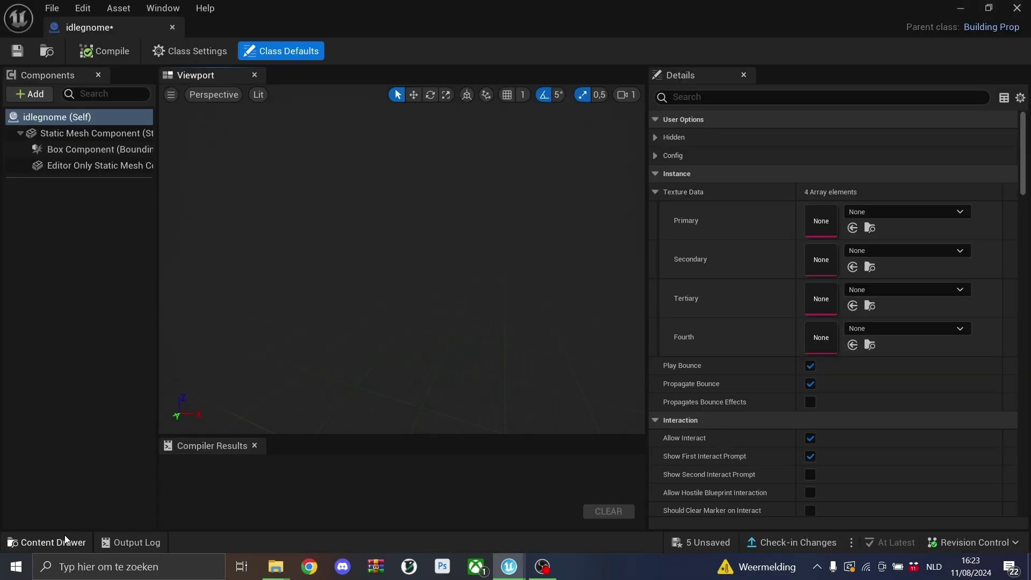
pyautogui.click(65, 541)
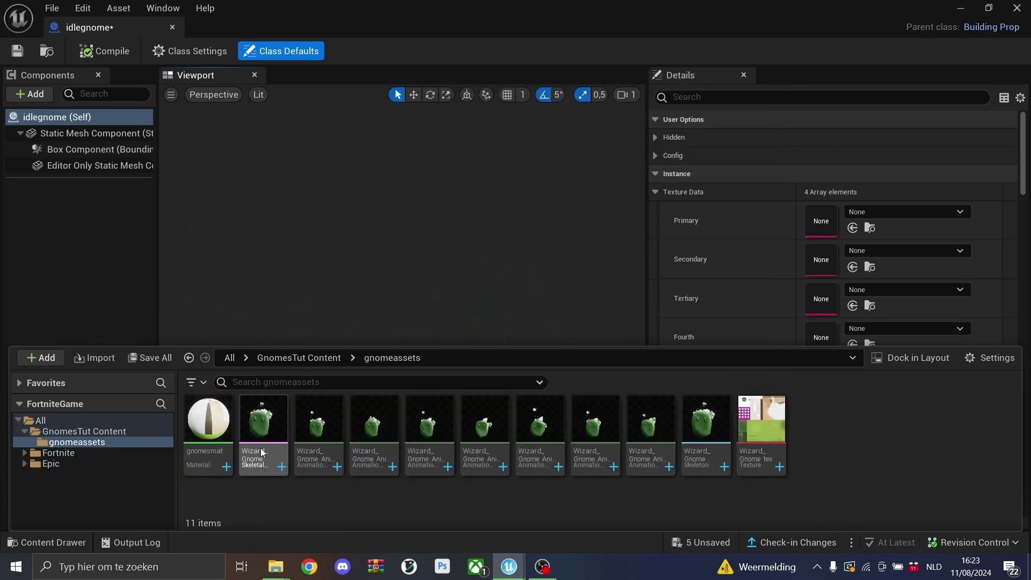
pyautogui.moveTo(260, 446); pyautogui.dragTo(365, 276)
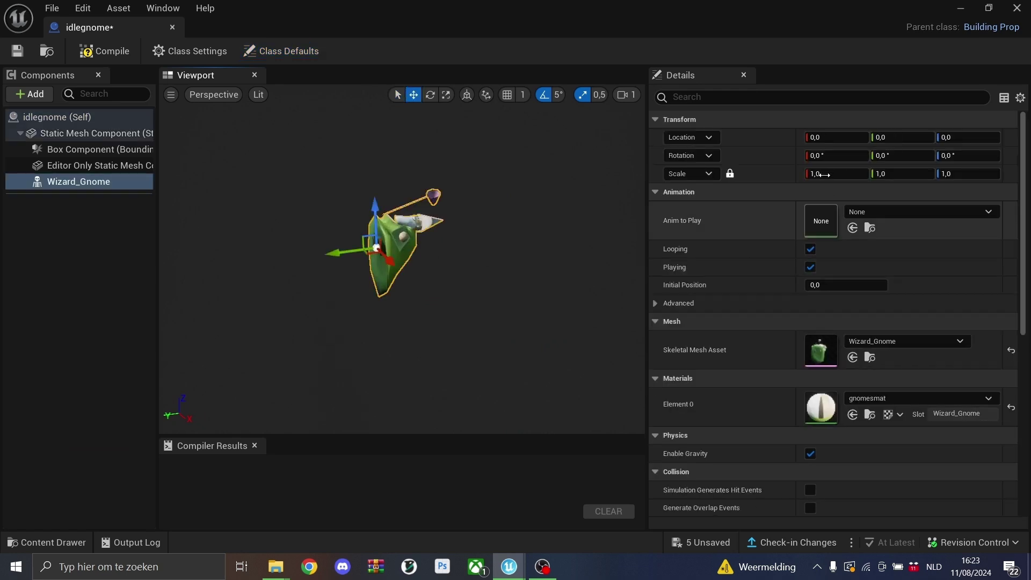
pyautogui.click(430, 94)
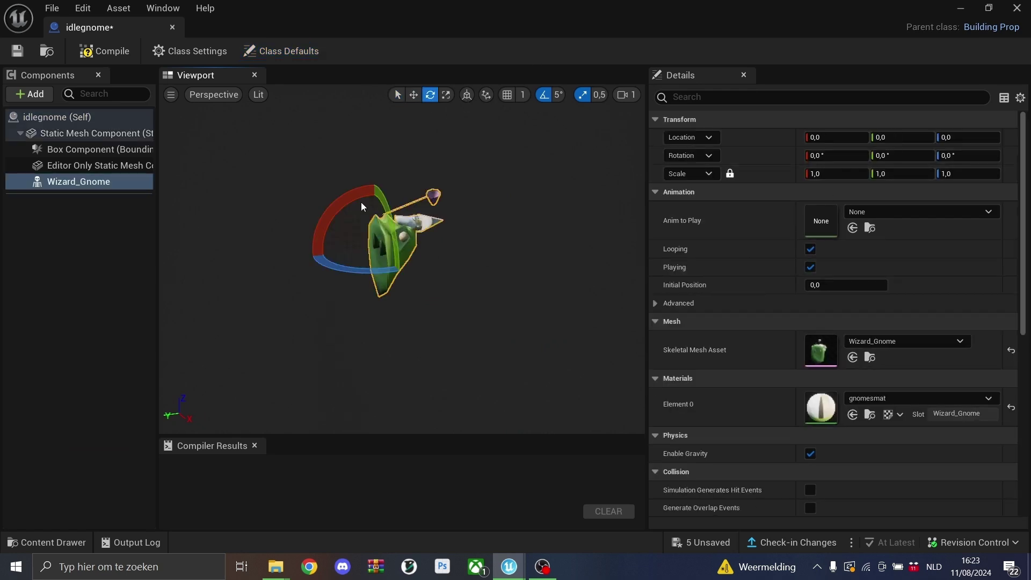
pyautogui.moveTo(335, 213); pyautogui.dragTo(510, 241)
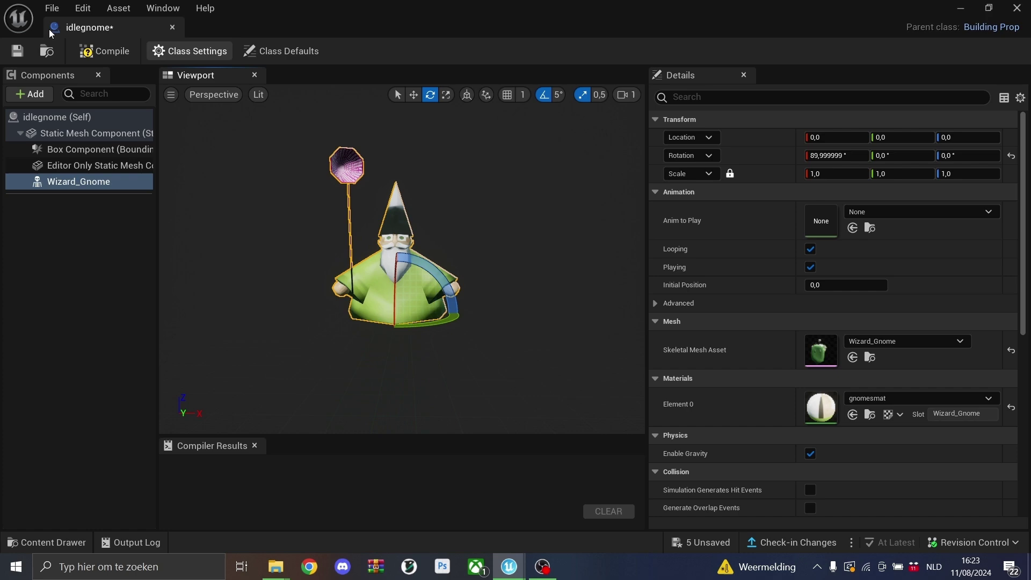
# Set the Wizard_Gnome component's Anim to Play to the idle animation, then compile and close the idlegnome blueprint.
pyautogui.click(993, 221)
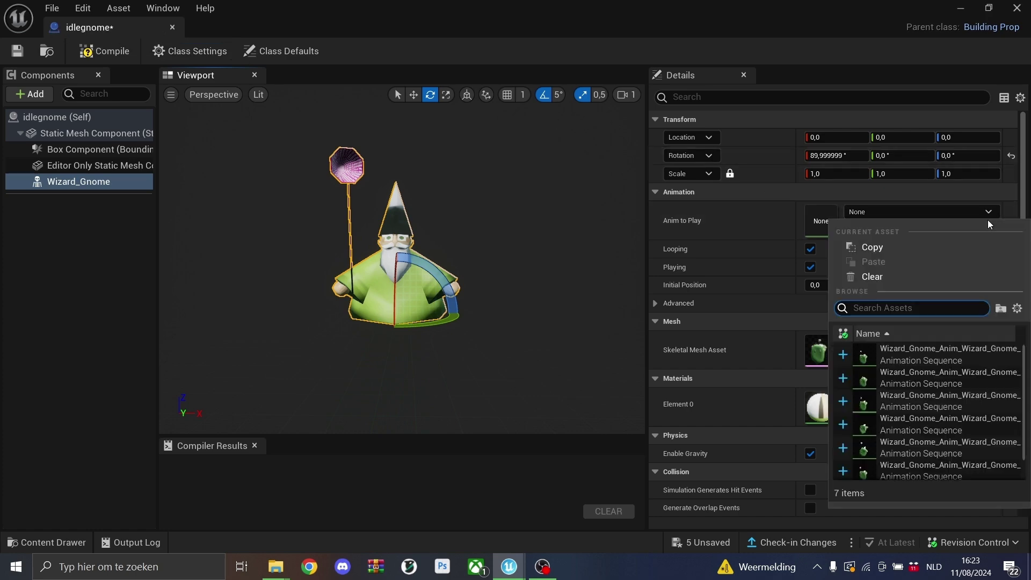
pyautogui.write('idle')
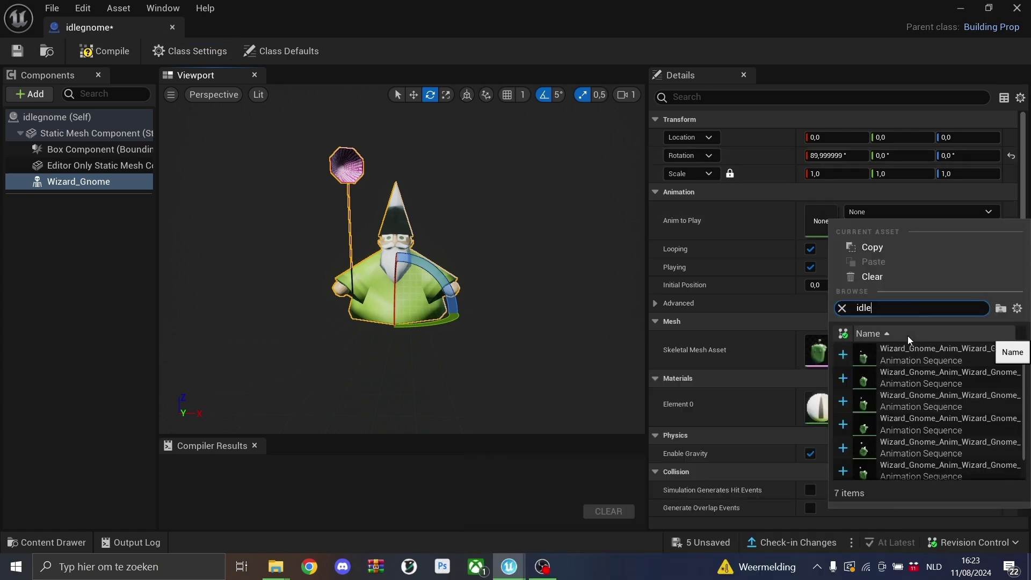
pyautogui.click(940, 357)
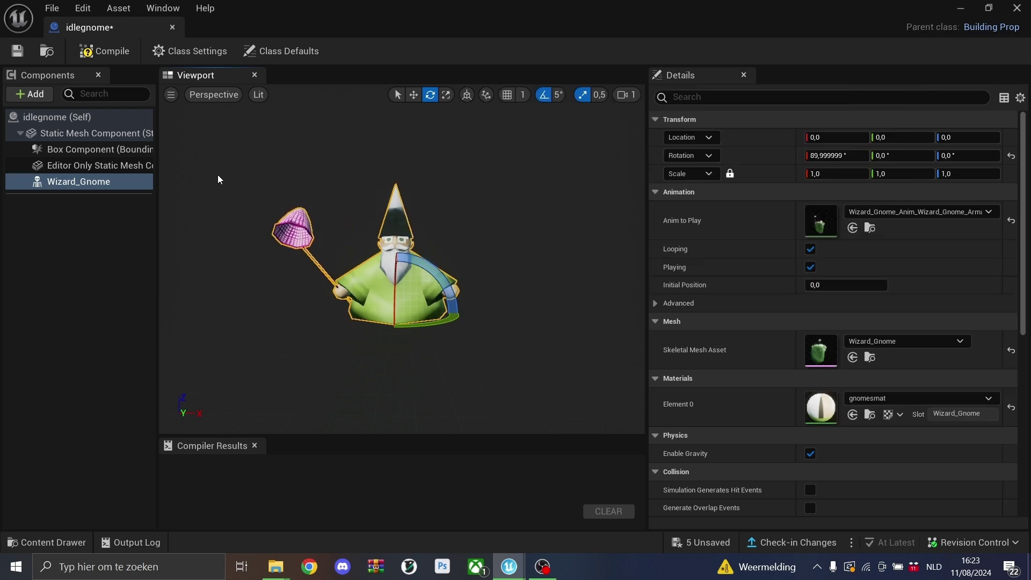
pyautogui.click(94, 53)
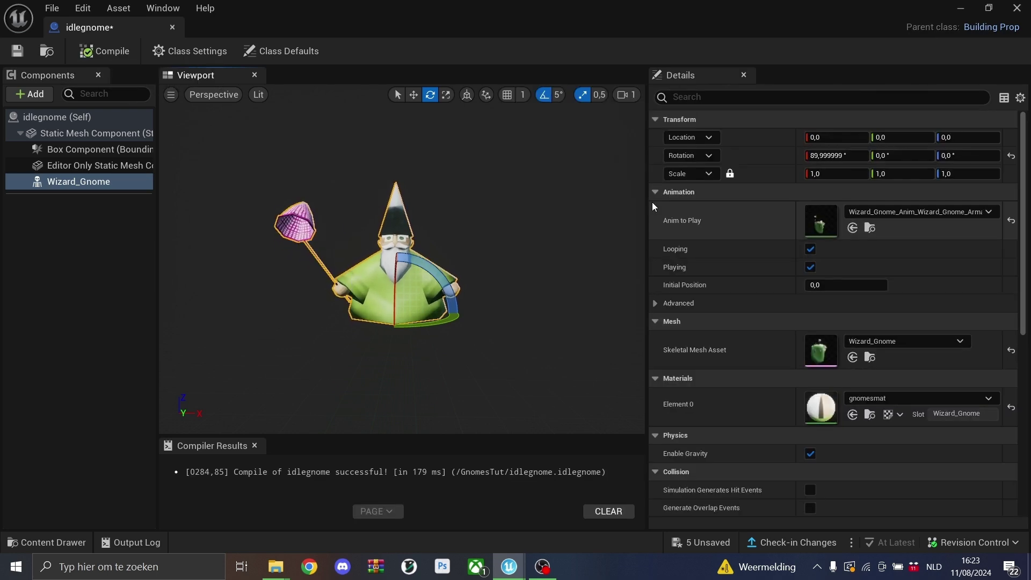
pyautogui.click(1017, 8)
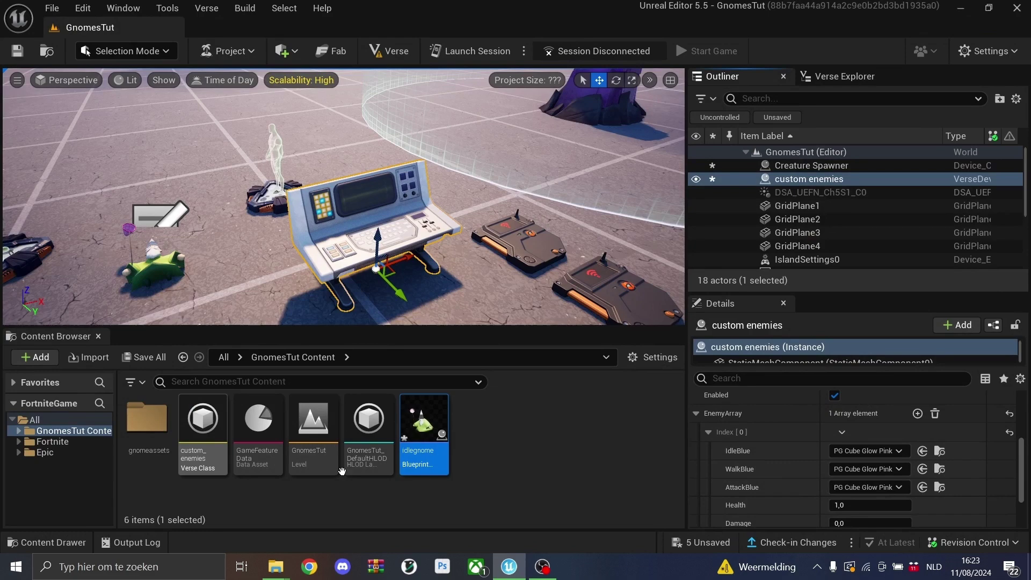
# Duplicate idlegnome as rungnome and set its gnome's Anim to Play to the Wizard_Gnome_Armature_Walking animation.
pyautogui.rightClick(440, 430)
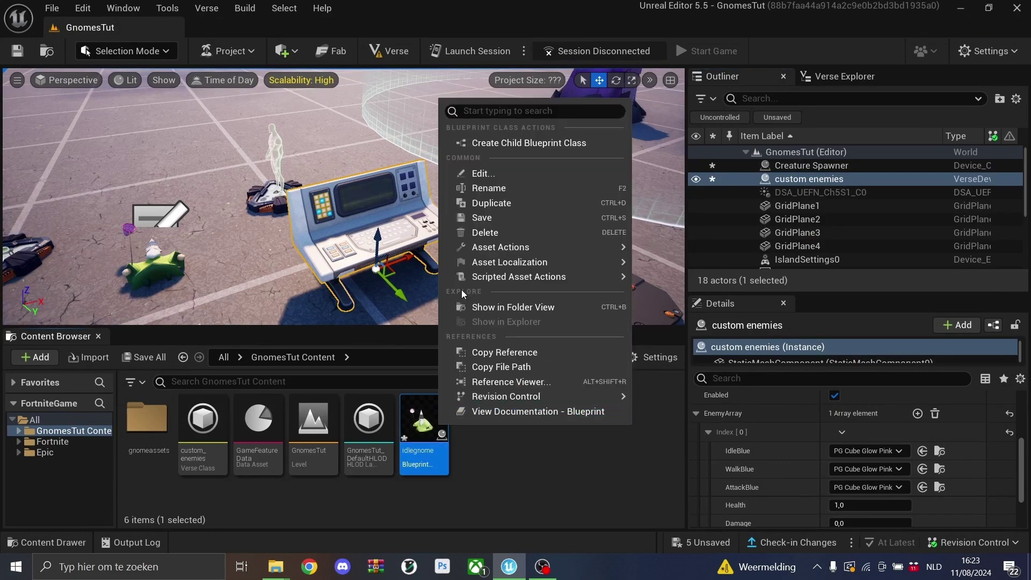
pyautogui.hotkey('ctrl', 'd')
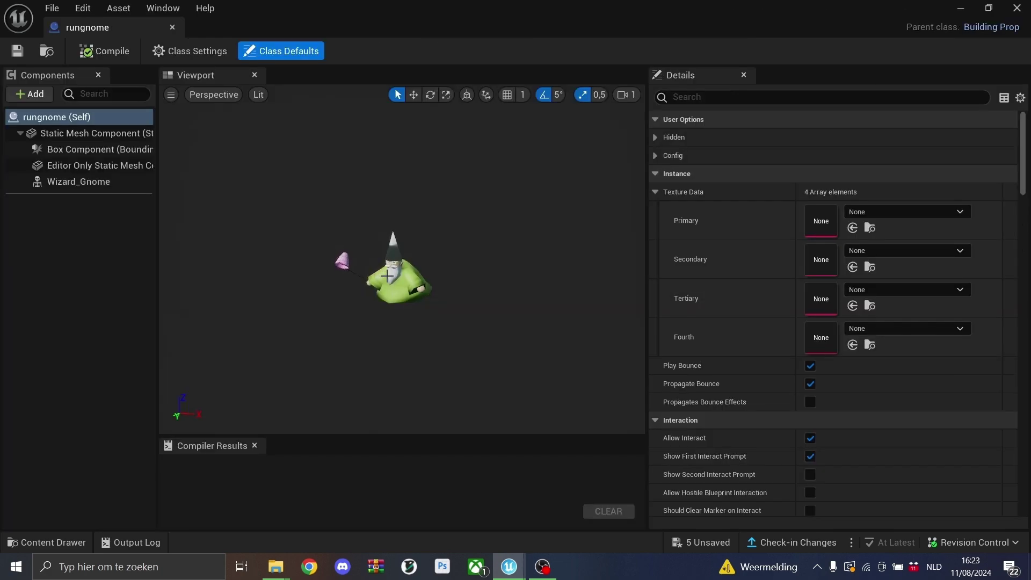
pyautogui.click(393, 274)
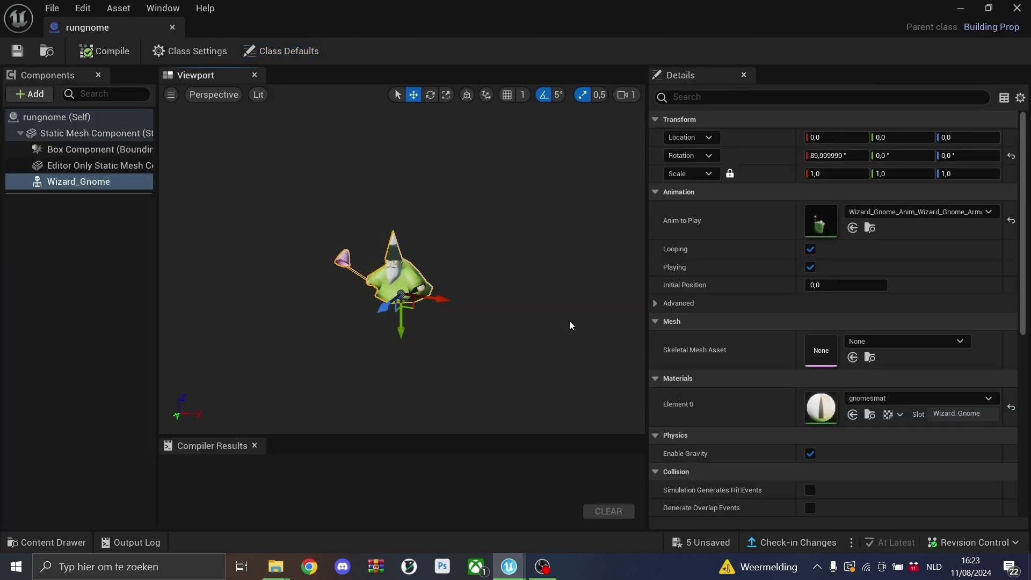
pyautogui.click(869, 213)
pyautogui.write('rwal')
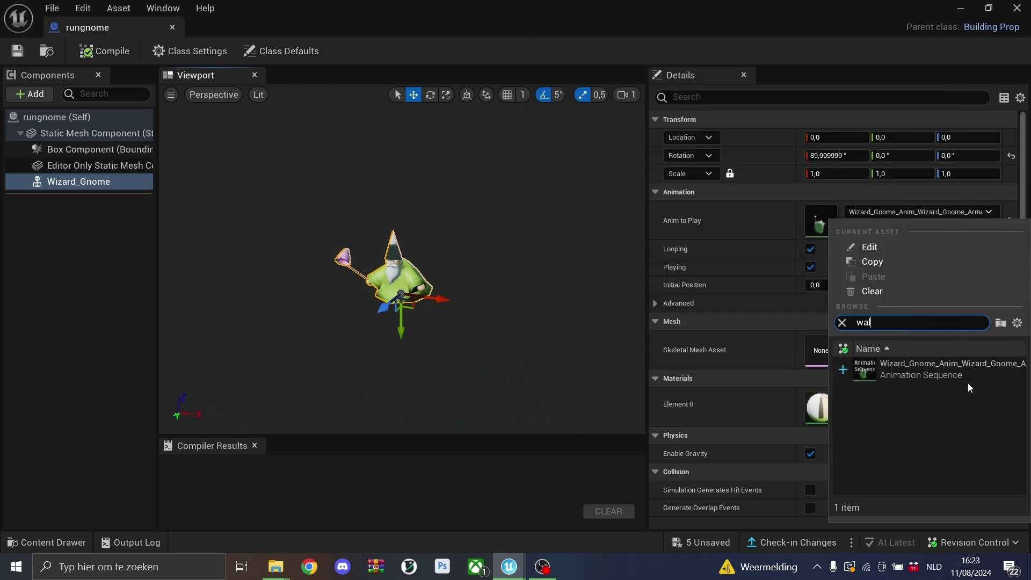
pyautogui.click(921, 379)
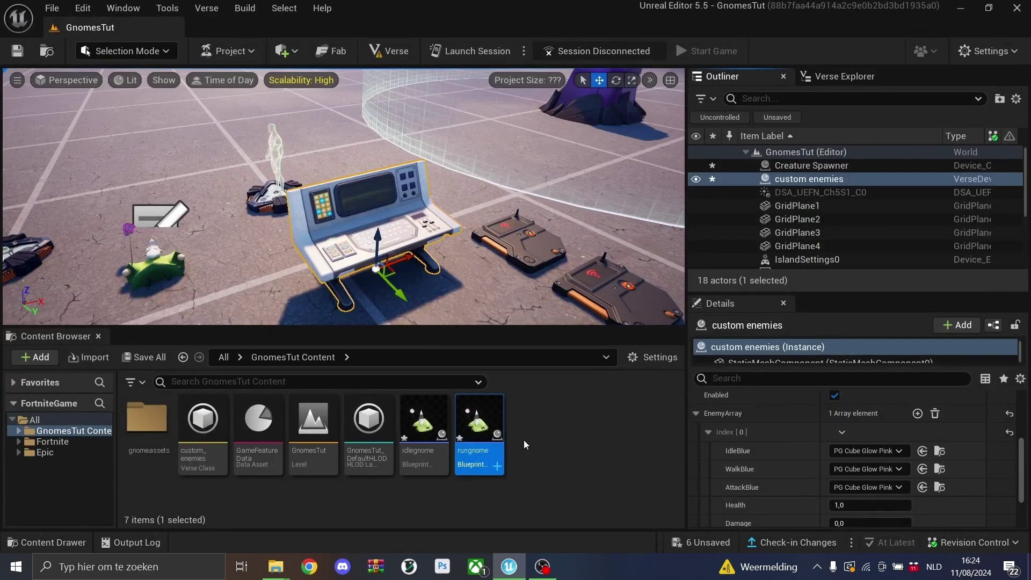
# Duplicate the rungnome blueprint and name the copy attackgnome.
pyautogui.rightClick(482, 436)
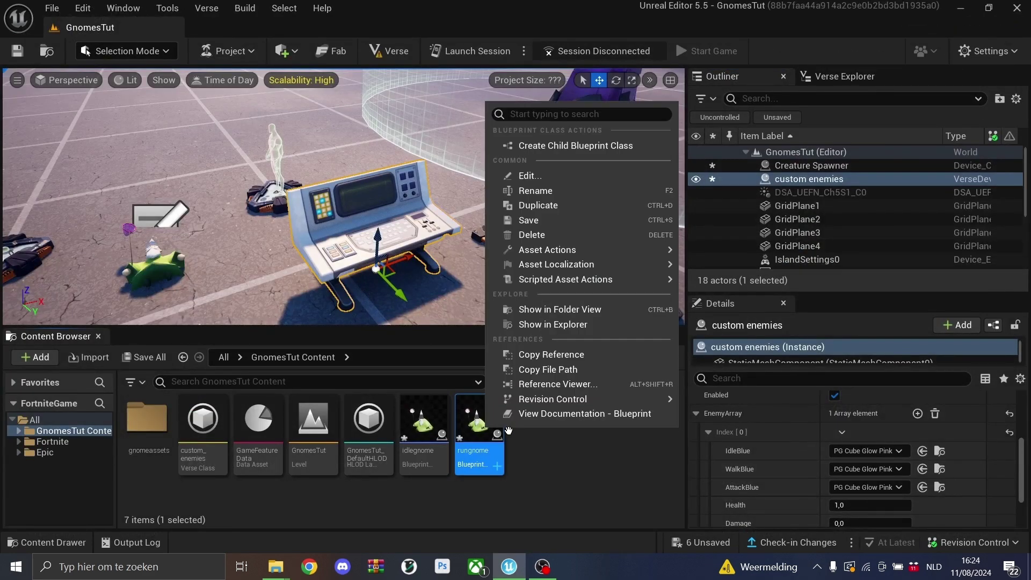
pyautogui.click(540, 211)
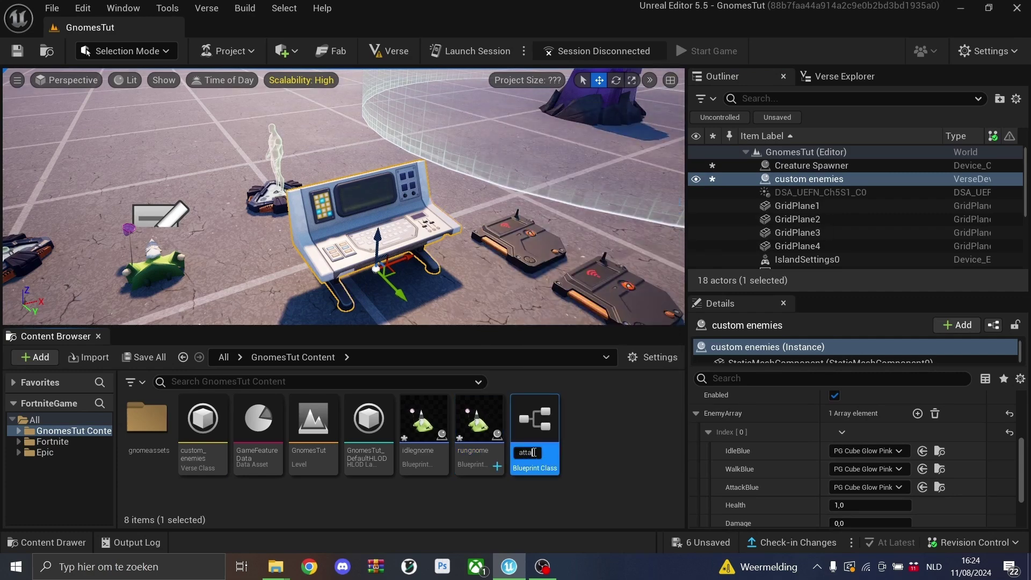
pyautogui.write('attackgno')
pyautogui.write('me')
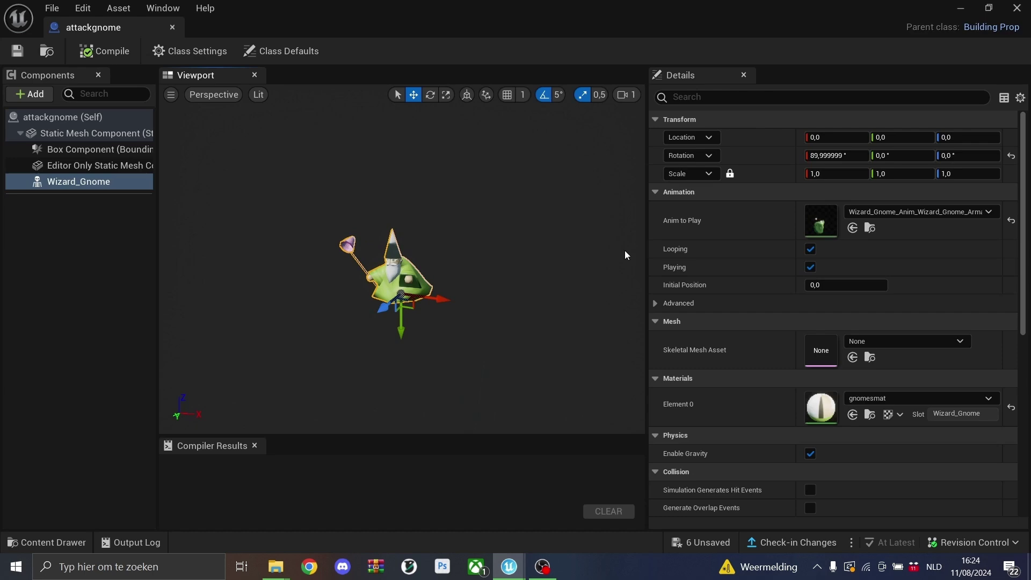
# Replace the walking animation on attackgnome's Wizard_Gnome component with an attack animation, then compile and close the blueprint.
pyautogui.click(866, 215)
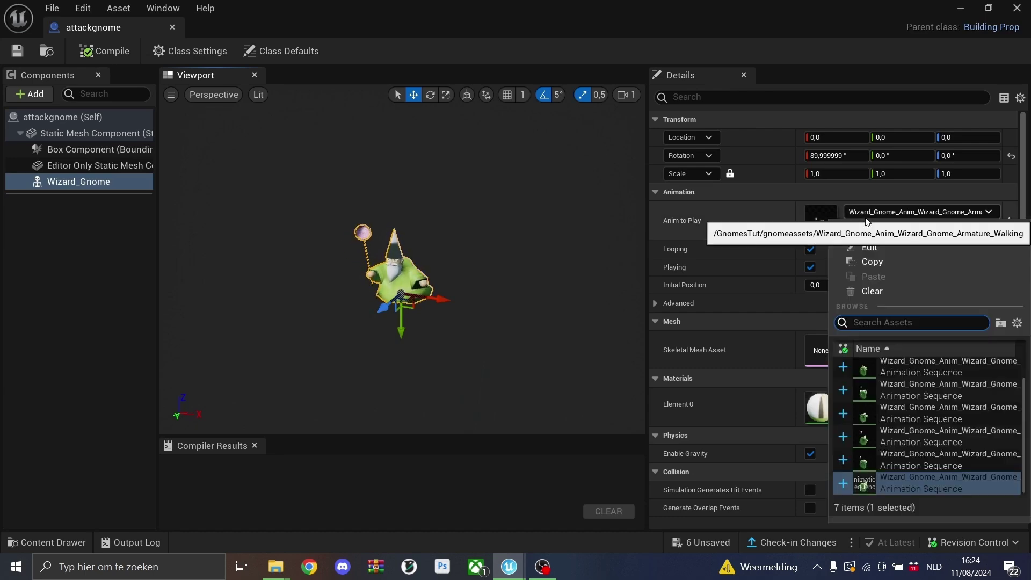
pyautogui.press('BackSpace')
pyautogui.press('BackSpace')
pyautogui.press('BackSpace')
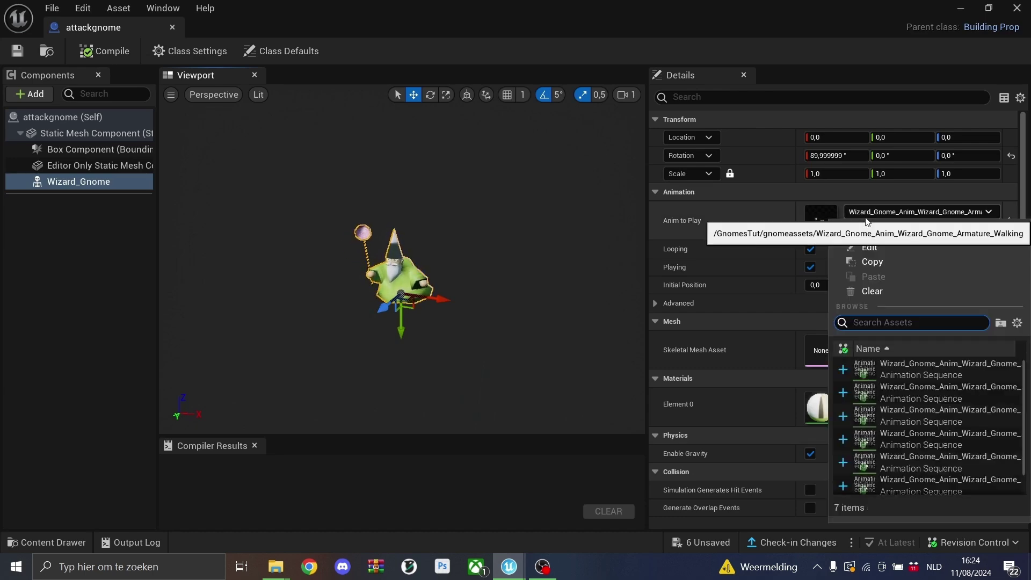
pyautogui.click(910, 460)
pyautogui.click(105, 52)
pyautogui.click(1017, 8)
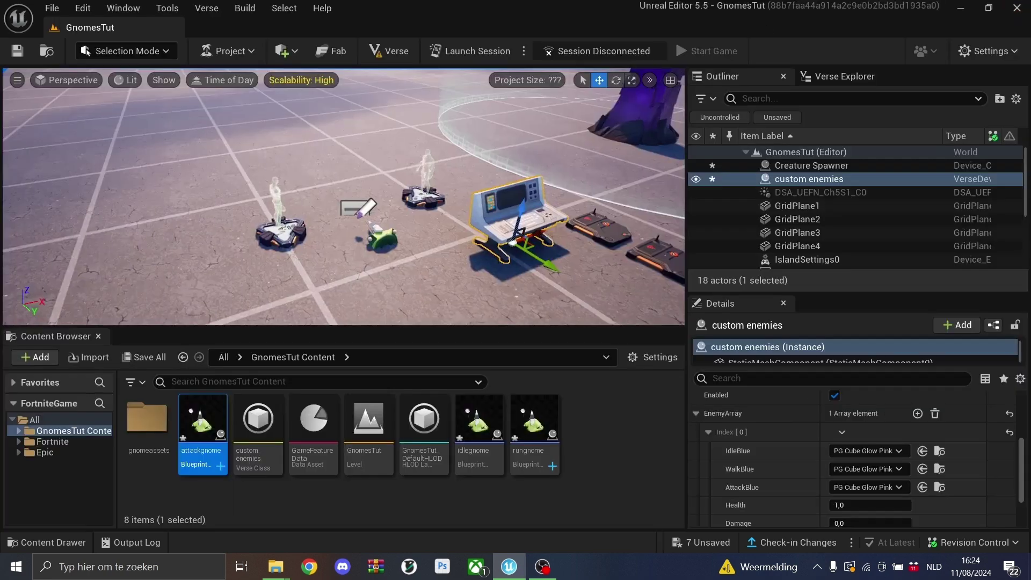
# Place the attackgnome blueprint in the level on the open floor beside the player spawn pads.
pyautogui.moveTo(398, 183); pyautogui.dragTo(430, 182, button='right')
pyautogui.press('w')
pyautogui.press('a')
pyautogui.moveTo(344, 282); pyautogui.dragTo(365, 287, button='right')
pyautogui.moveTo(344, 282); pyautogui.dragTo(382, 284, button='middle')
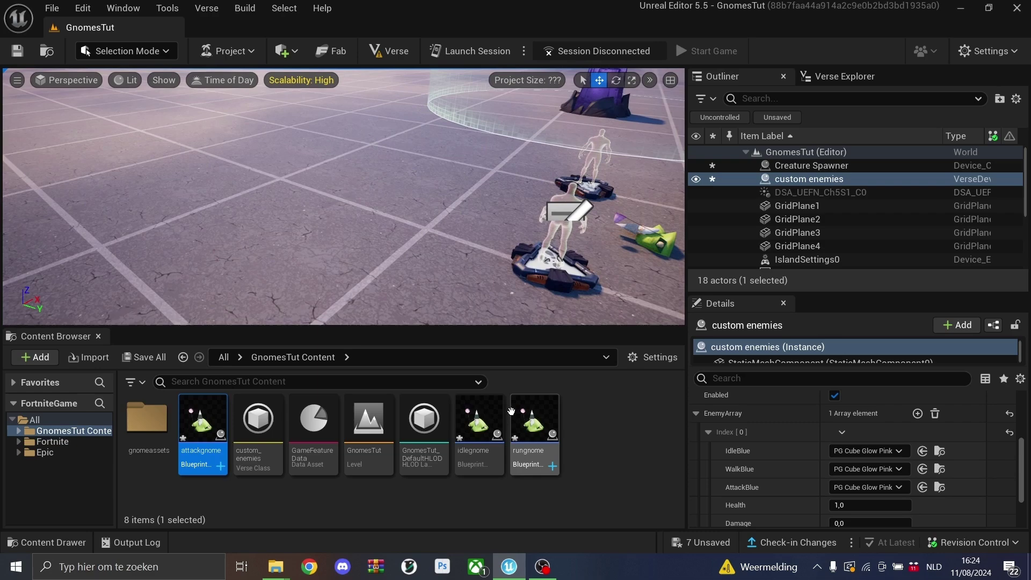
pyautogui.moveTo(199, 421); pyautogui.dragTo(261, 250)
pyautogui.moveTo(261, 250); pyautogui.dragTo(370, 210, button='right')
pyautogui.press('f')
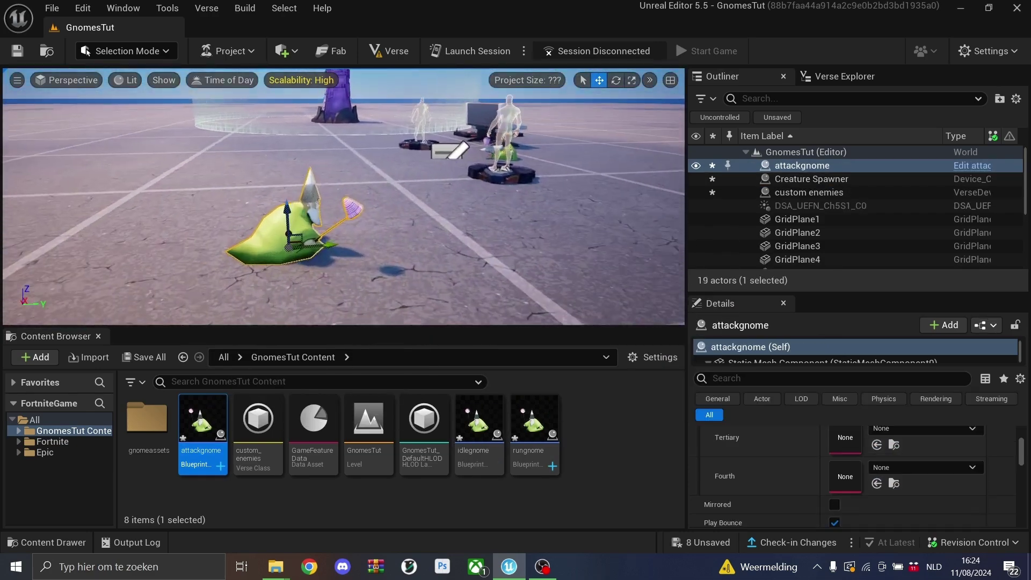
# Examine the placed attackgnome up close in the level to check its orientation and animation.
pyautogui.press('d')
pyautogui.moveTo(371, 209); pyautogui.dragTo(188, 197, button='right')
pyautogui.press('w')
pyautogui.moveTo(486, 156); pyautogui.dragTo(491, 208, button='right')
pyautogui.click(549, 127)
pyautogui.press('s')
pyautogui.press('w')
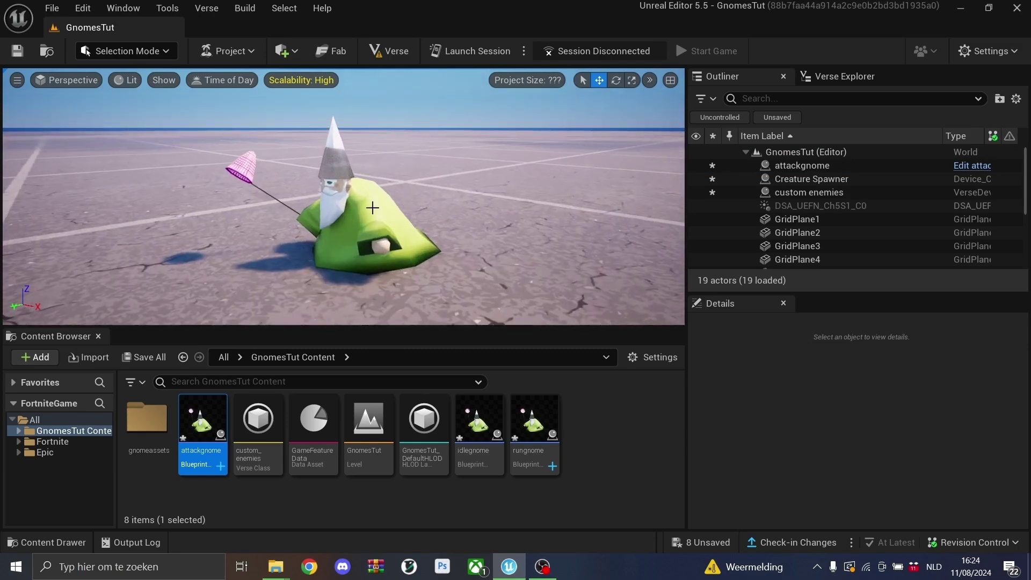
pyautogui.click(371, 210)
# On the custom enemies device, assign idlegnome as IdleBlue and rungnome as WalkBlue in the first EnemyArray entry.
pyautogui.moveTo(370, 209); pyautogui.dragTo(441, 217, button='right')
pyautogui.press('s')
pyautogui.press('w')
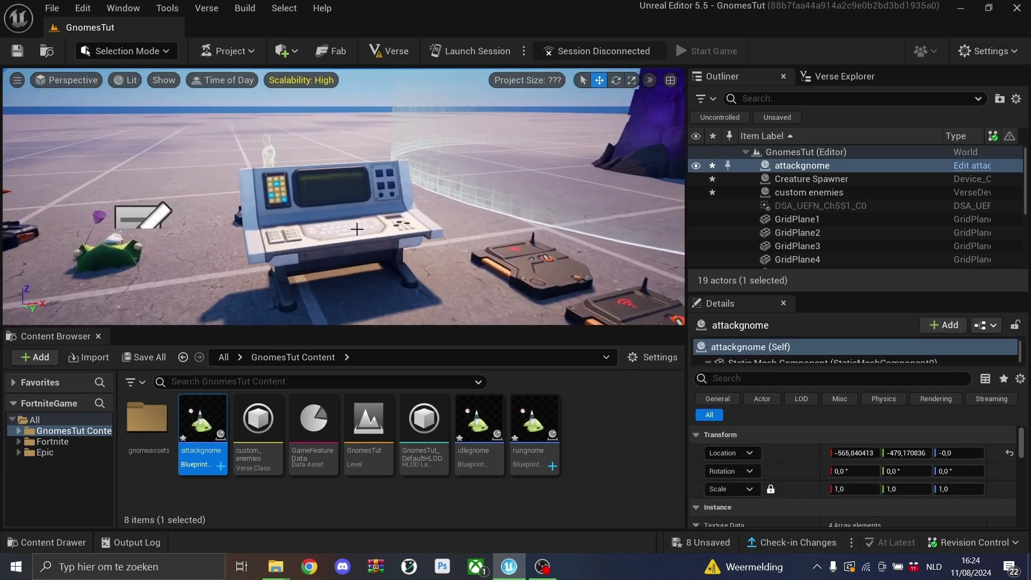
pyautogui.click(343, 215)
pyautogui.scroll(-3, 800, 449)
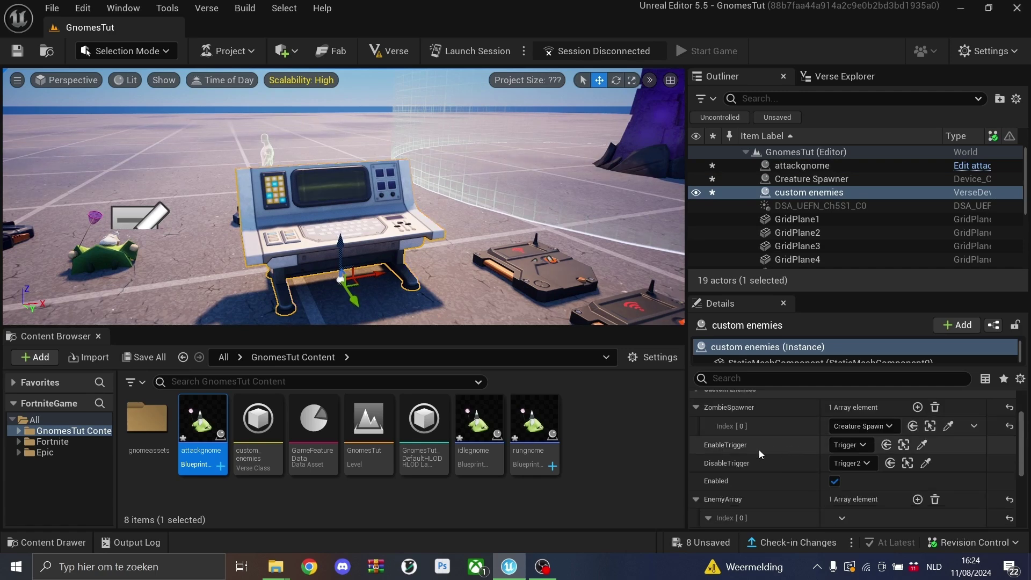
pyautogui.scroll(-4, 854, 454)
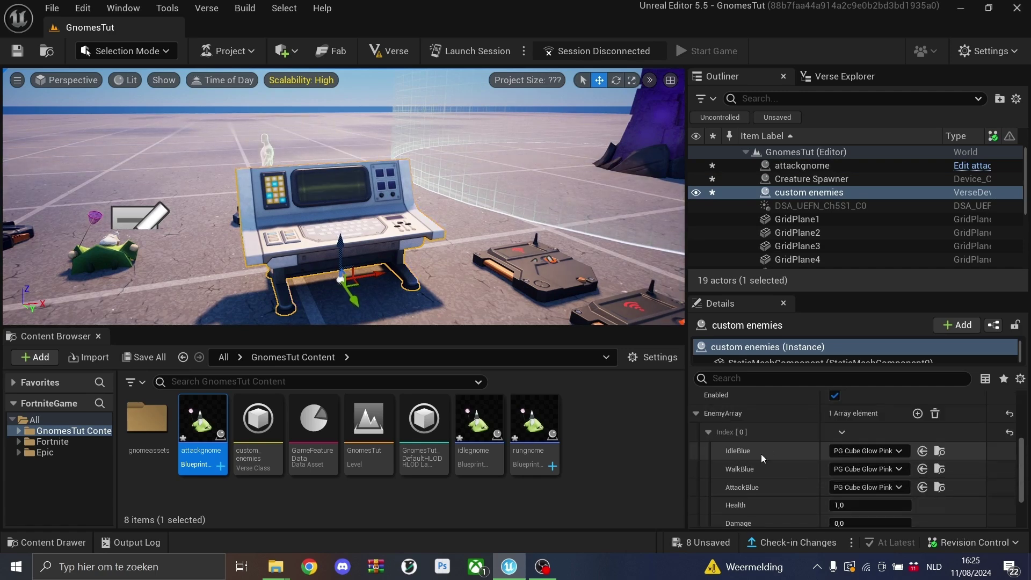
pyautogui.click(850, 451)
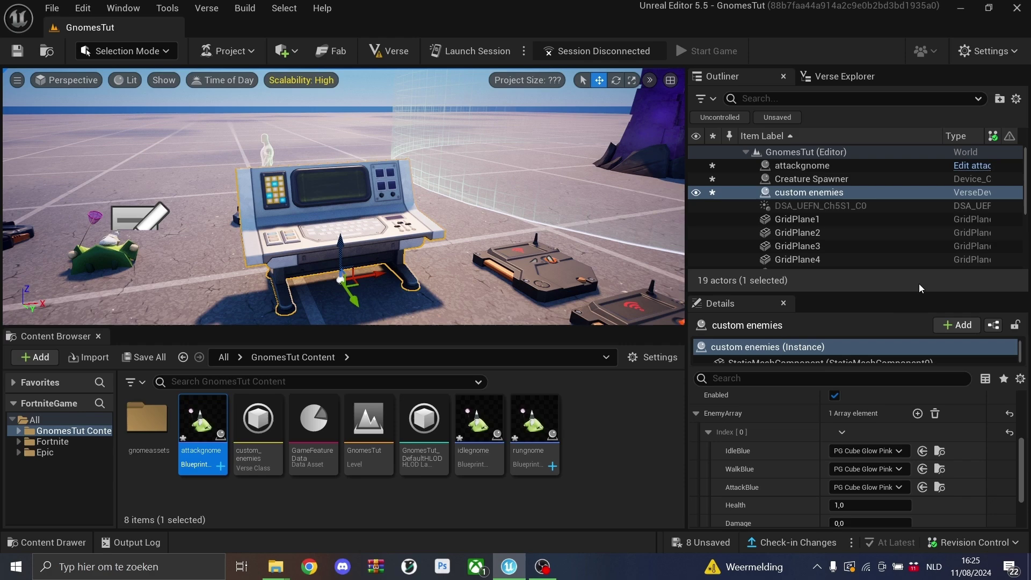
pyautogui.write('w')
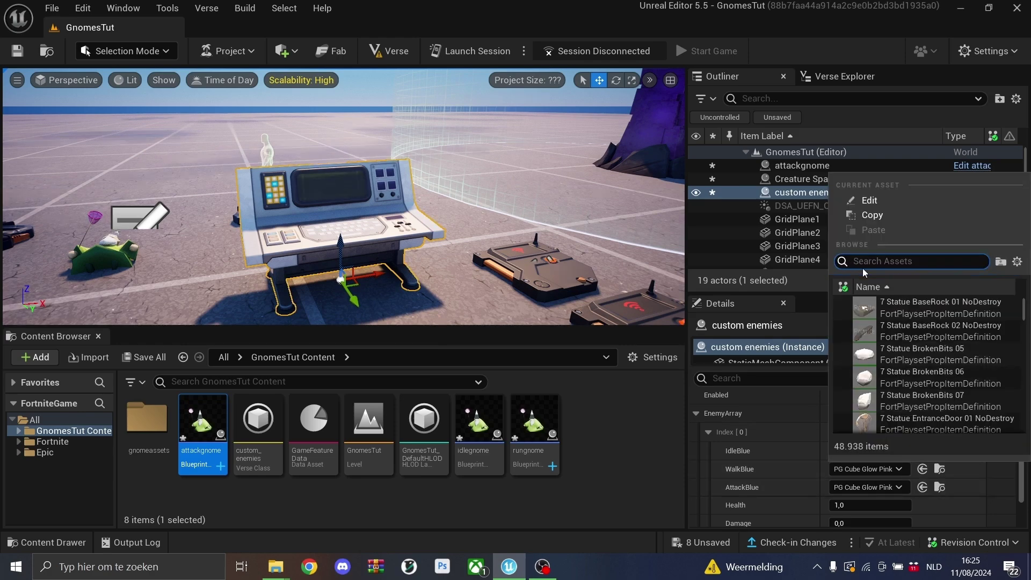
pyautogui.write('al')
pyautogui.press('BackSpace')
pyautogui.press('BackSpace')
pyautogui.press('BackSpace')
pyautogui.write('run')
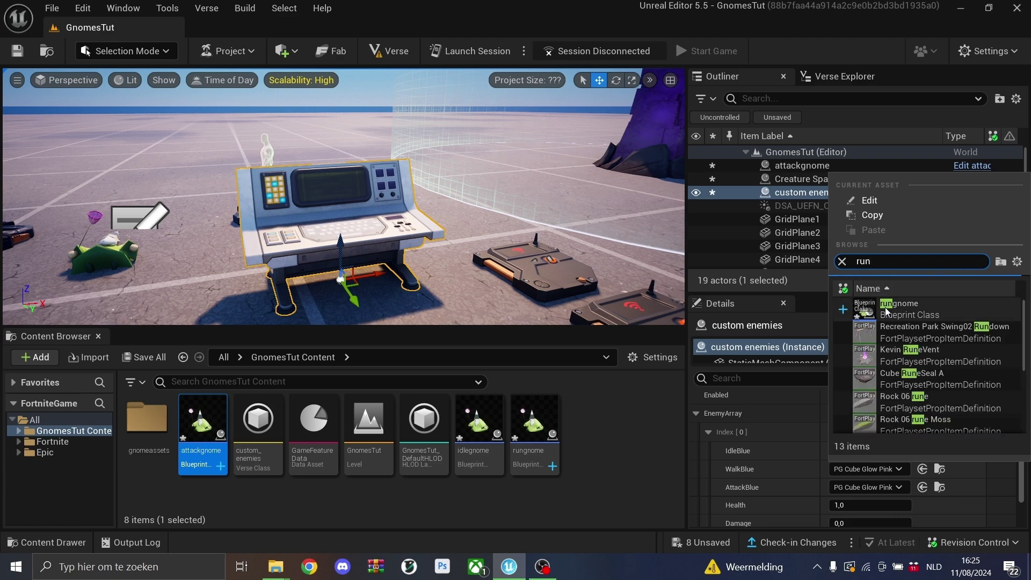
# Assign the attackgnome blueprint as AttackBlue in the first EnemyArray entry.
pyautogui.click(874, 488)
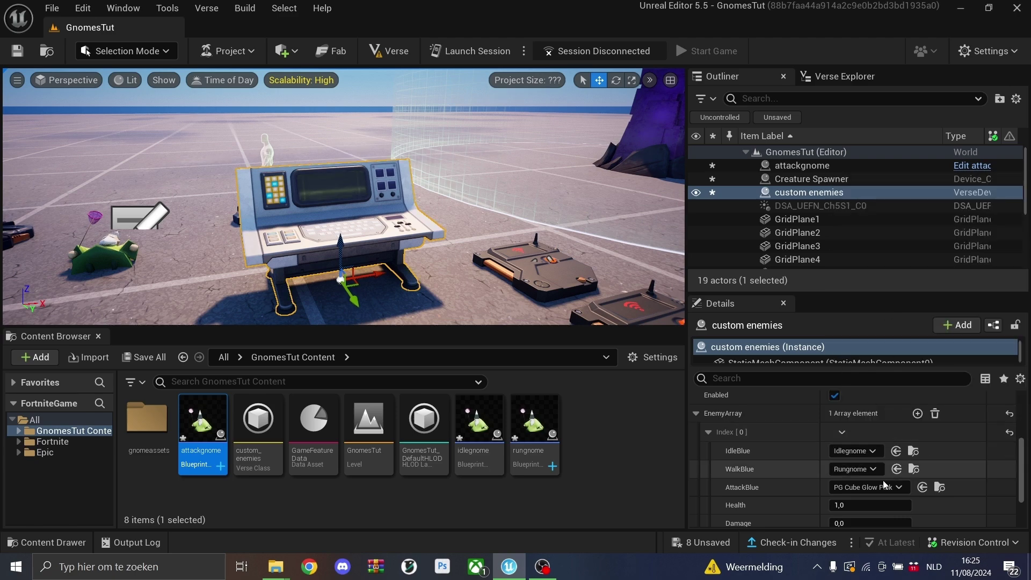
pyautogui.click(874, 488)
pyautogui.write('atta')
pyautogui.click(908, 327)
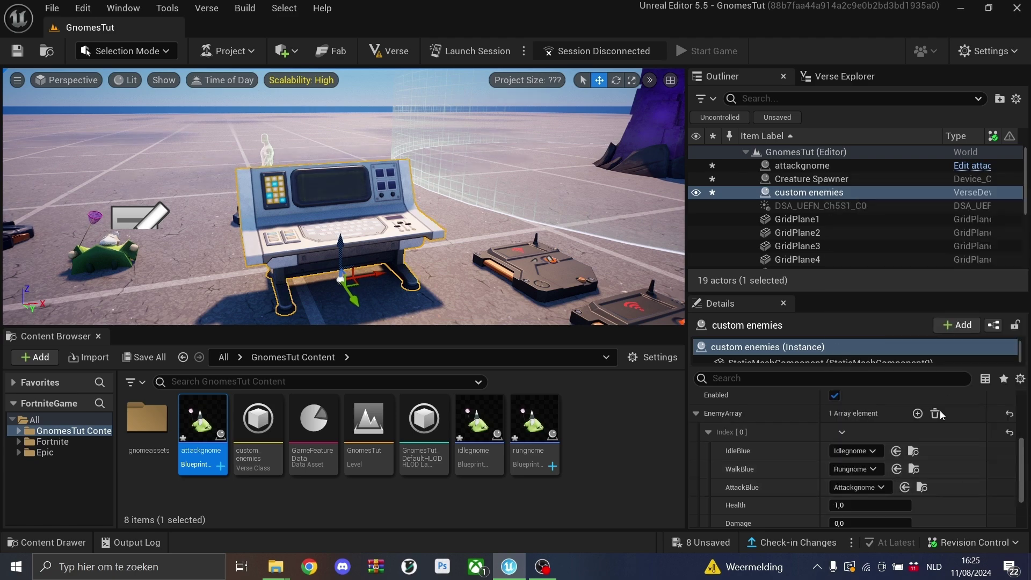
# Create a Building Prop blueprint class named boom in the GnomesTut content folder.
pyautogui.scroll(-3, 808, 462)
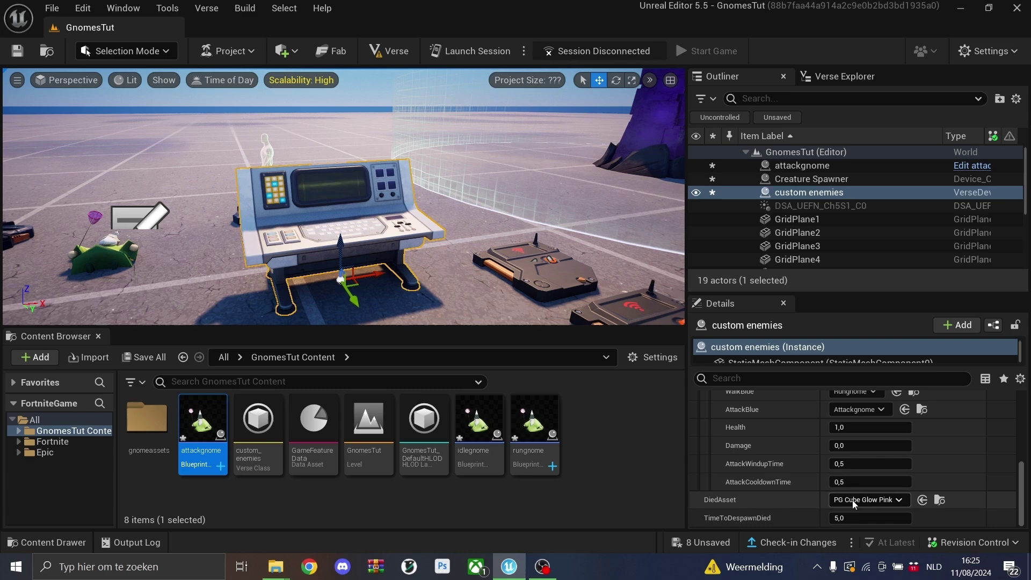
pyautogui.rightClick(606, 427)
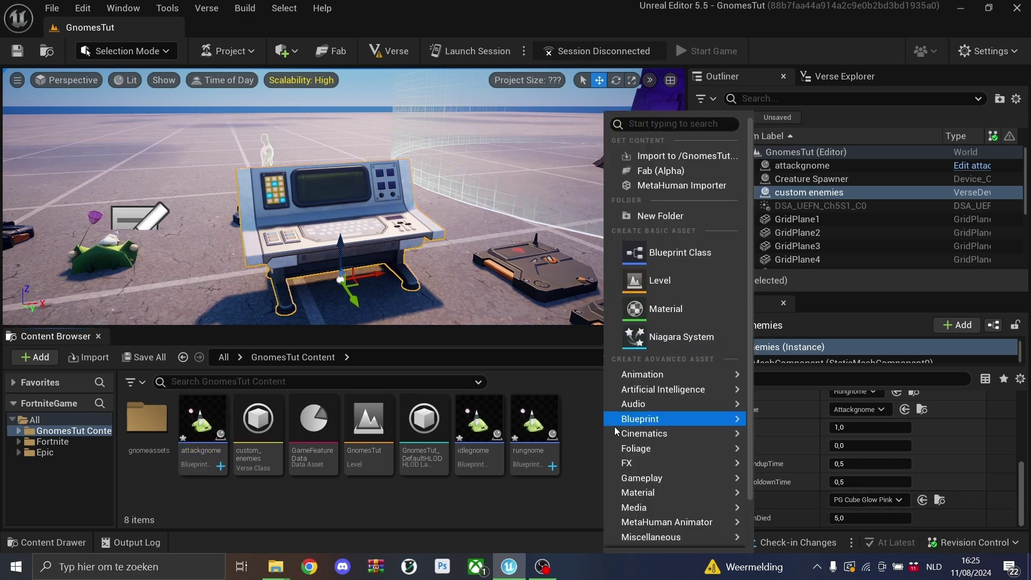
pyautogui.click(662, 263)
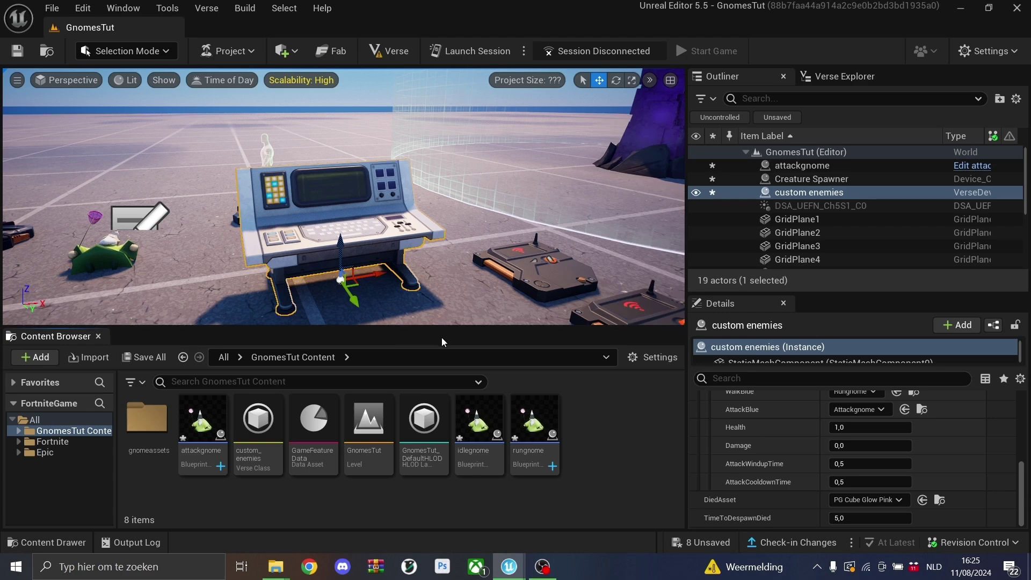
pyautogui.click(368, 161)
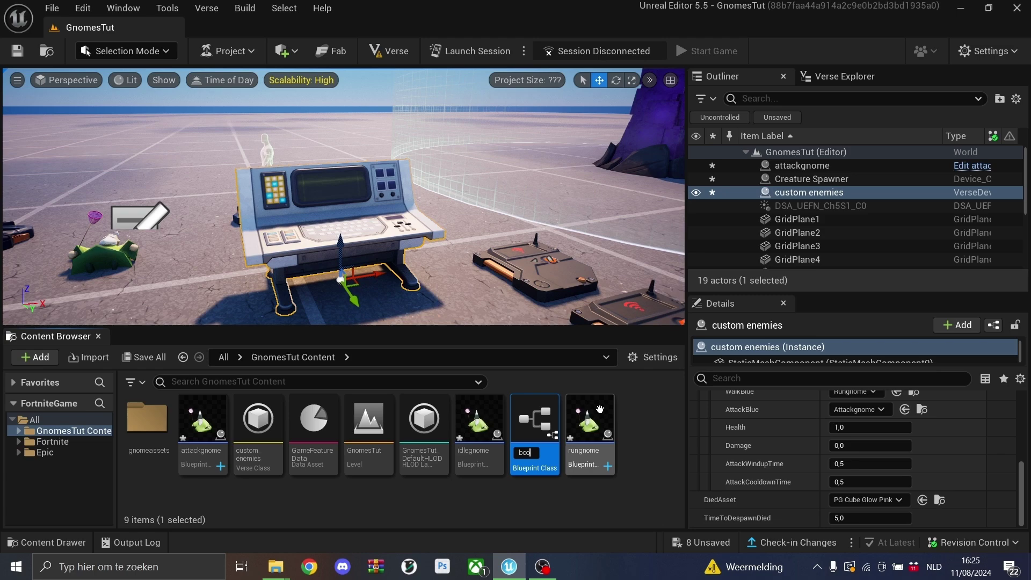
pyautogui.press('Return')
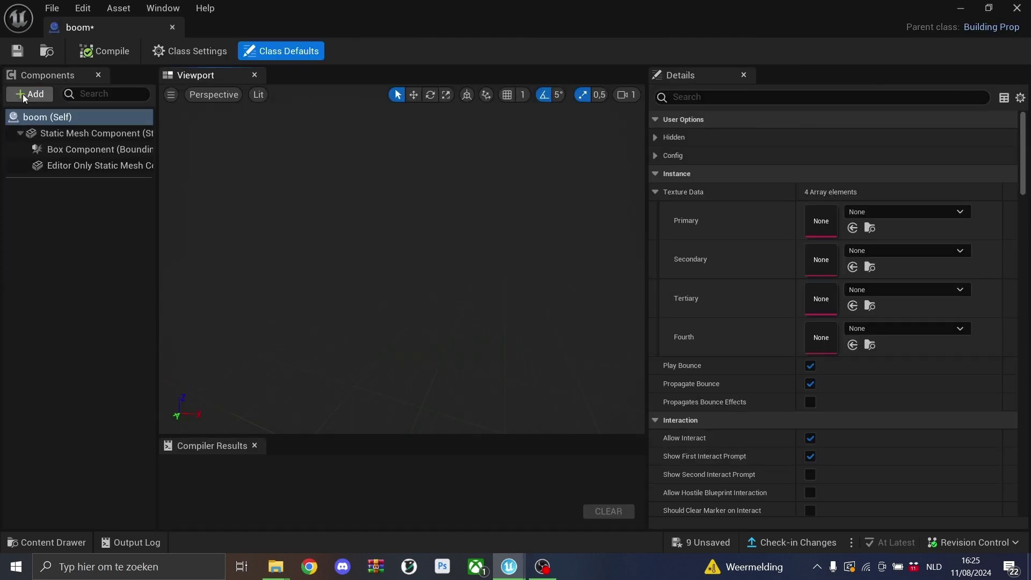
# Add a Niagara component to the boom blueprint and assign Grenade Explosion as its Niagara system asset.
pyautogui.click(29, 94)
pyautogui.write('nia')
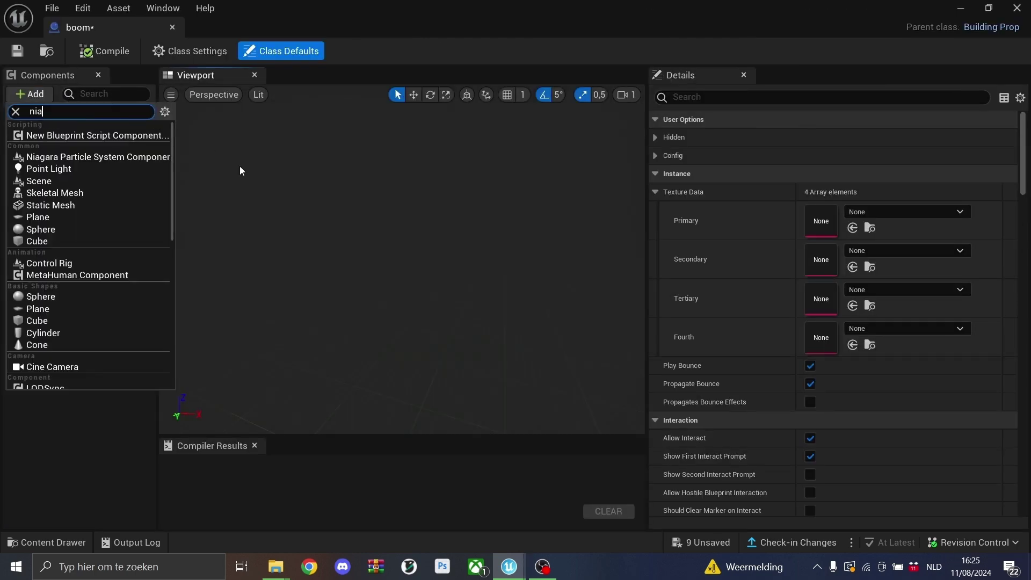
pyautogui.press('Return')
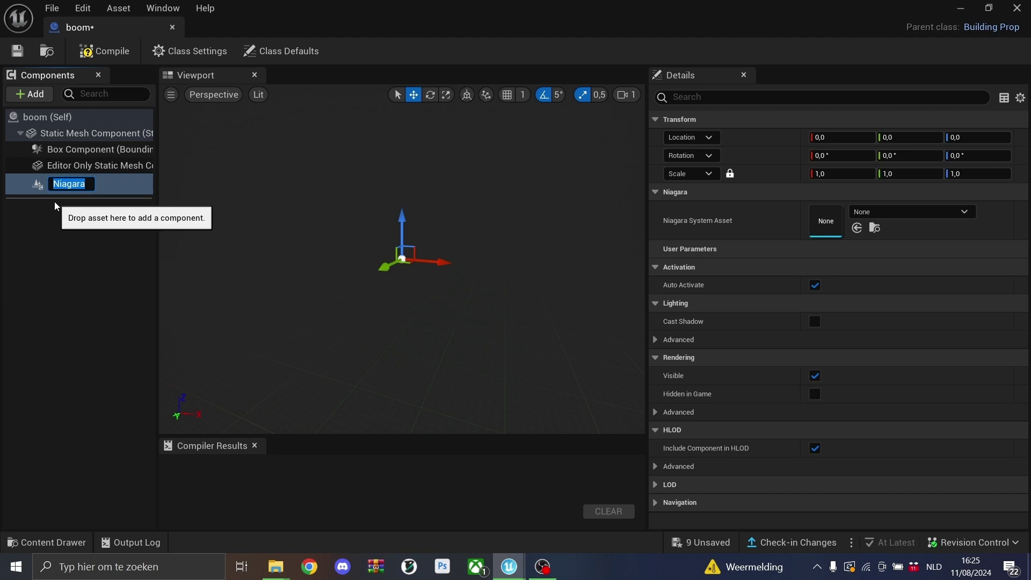
pyautogui.click(866, 212)
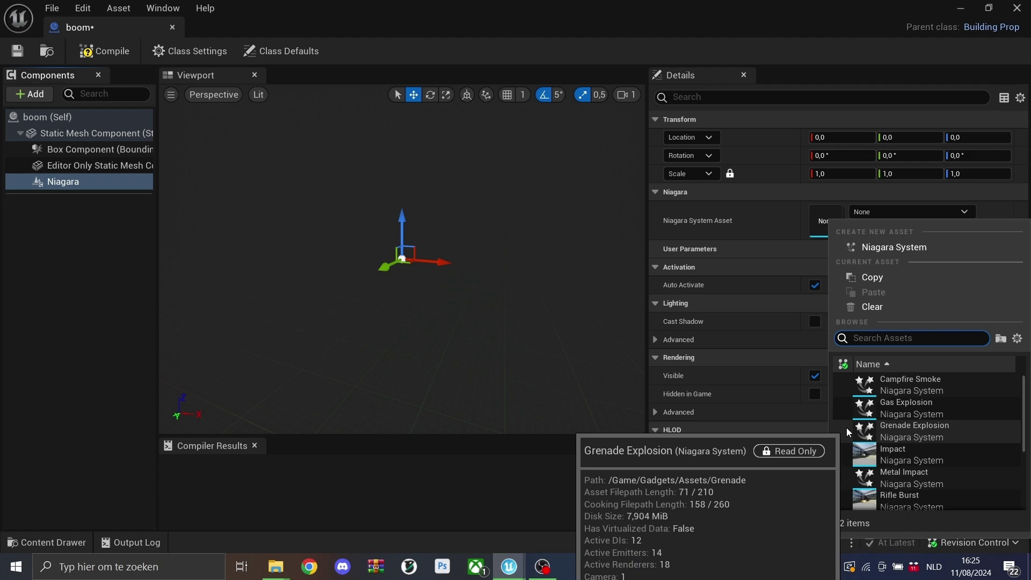
pyautogui.click(924, 429)
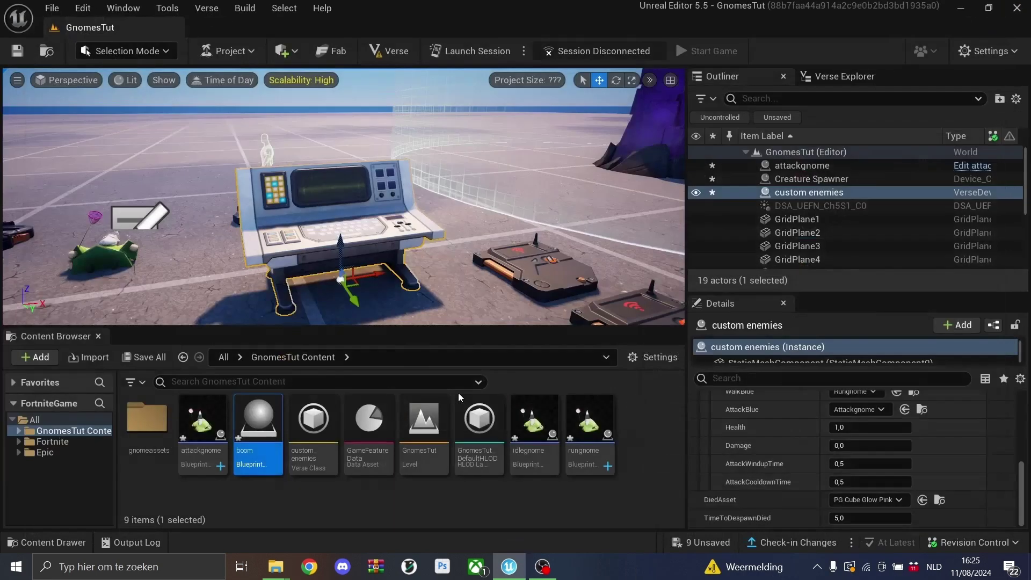
# Place the boom blueprint in the level behind the Verse device to preview its explosion effect.
pyautogui.moveTo(259, 425); pyautogui.dragTo(224, 324)
pyautogui.moveTo(184, 176); pyautogui.dragTo(186, 178)
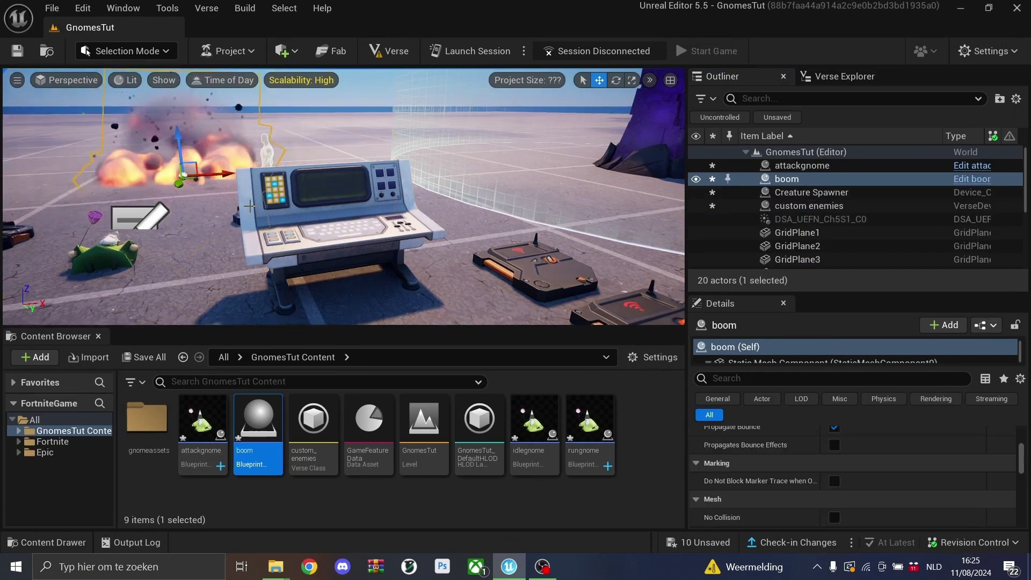
pyautogui.press('w')
pyautogui.moveTo(247, 205)
pyautogui.mouseDown(button='right')
pyautogui.moveTo(231, 207)
pyautogui.moveTo(239, 231)
pyautogui.moveTo(248, 206)
pyautogui.mouseUp(button='right')
pyautogui.press('s')
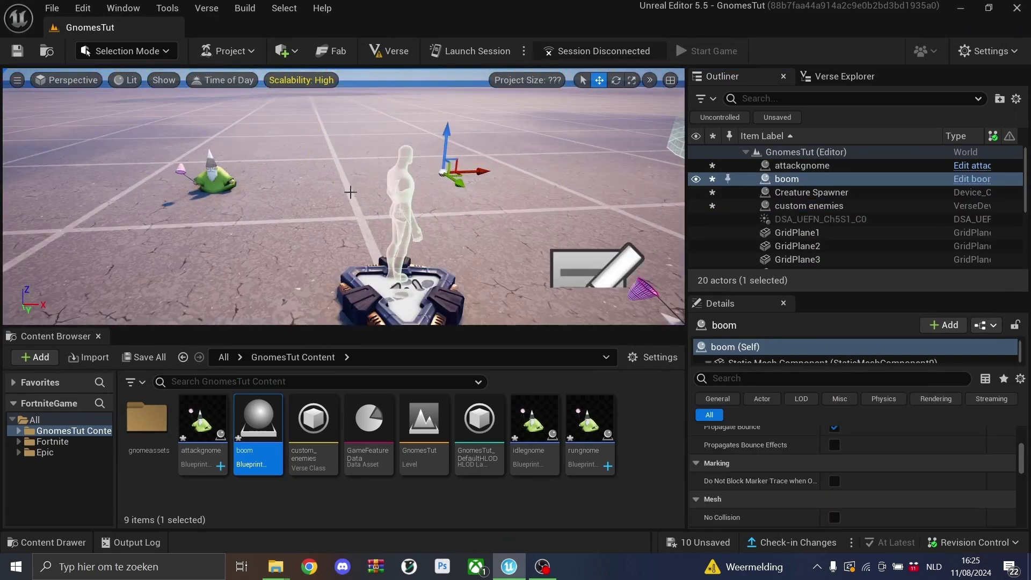
# Delete the placed boom prop from the level.
pyautogui.moveTo(351, 192); pyautogui.dragTo(515, 188, button='right')
pyautogui.press('w')
pyautogui.press('s')
pyautogui.press('Delete')
pyautogui.press('s')
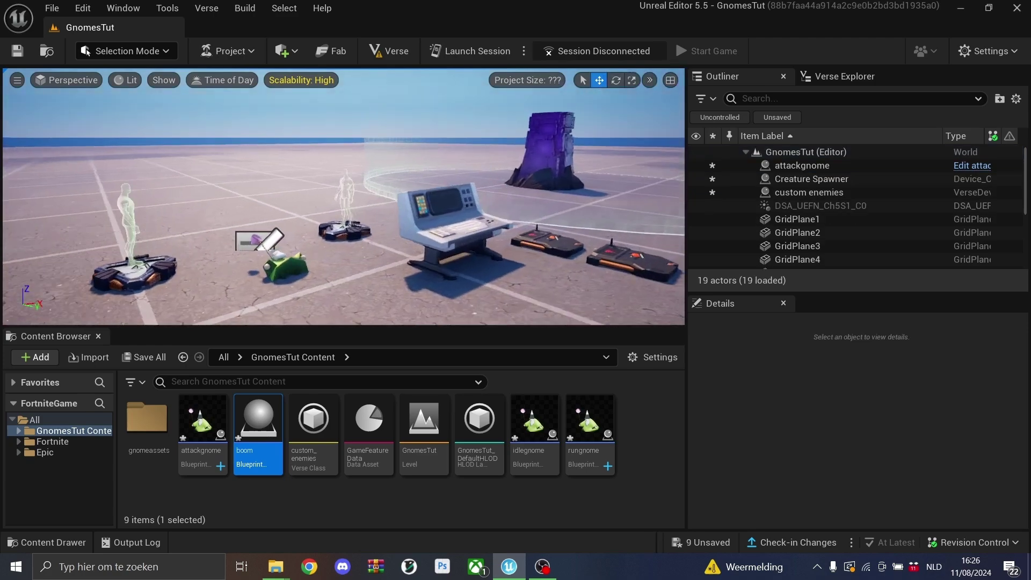
# Assign the boom blueprint as the DiedAsset of the custom enemies device.
pyautogui.press('w')
pyautogui.click(447, 221)
pyautogui.scroll(-6, 814, 488)
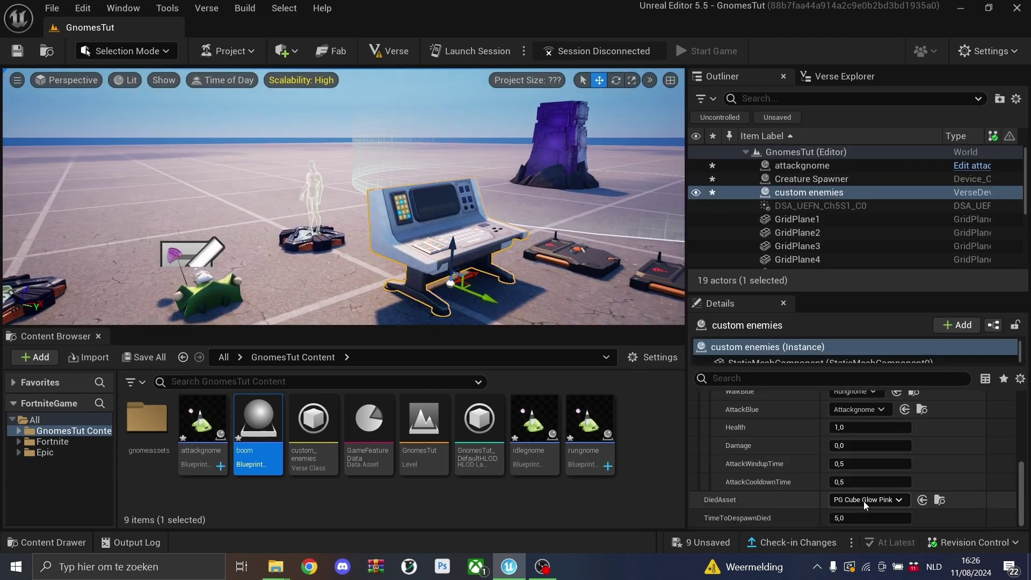
pyautogui.click(864, 501)
pyautogui.write('boom')
pyautogui.click(923, 343)
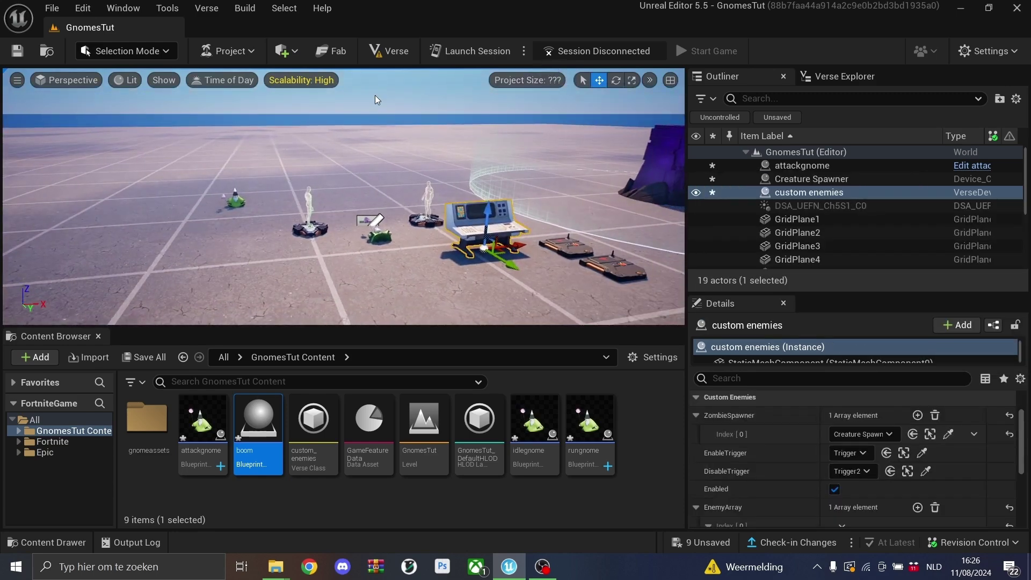
# Launch a session and playtest the gnome enemies, checking their facing direction, height above the ground and attacks.
pyautogui.click(490, 127)
pyautogui.click(470, 52)
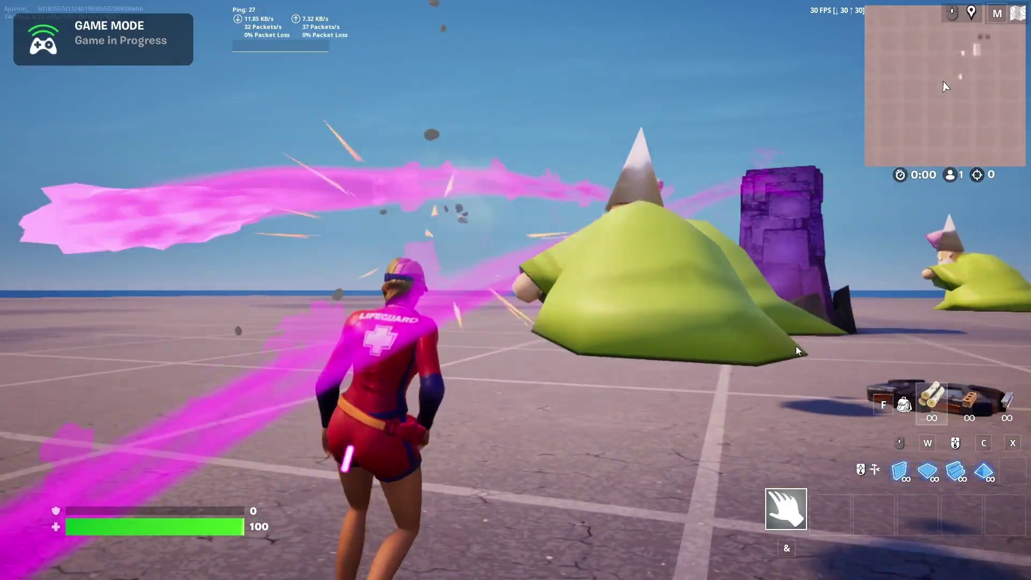
pyautogui.hotkey('shift', 'z')
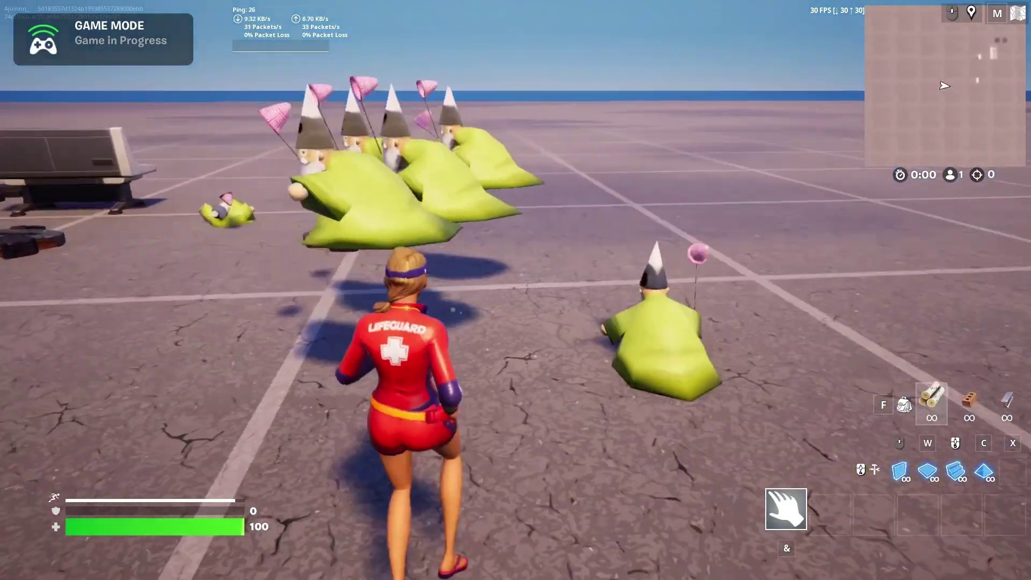
pyautogui.press('space')
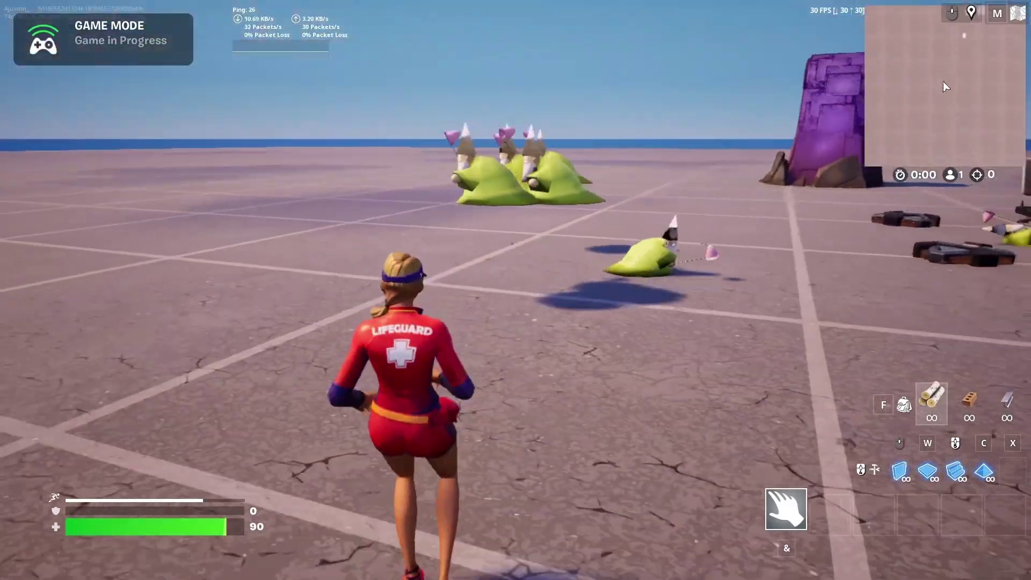
pyautogui.press('space')
pyautogui.press('z')
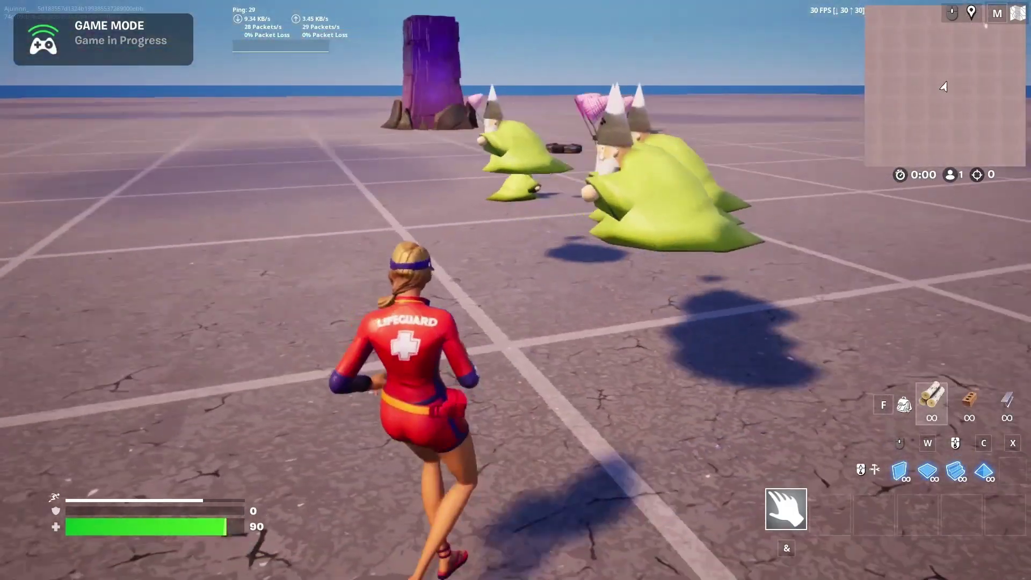
pyautogui.press('q')
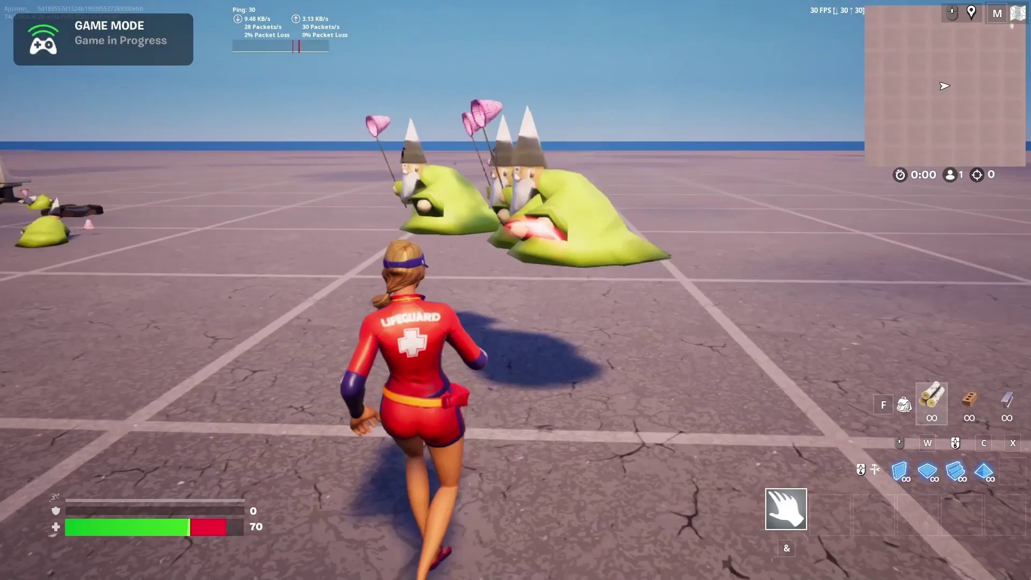
pyautogui.press('q')
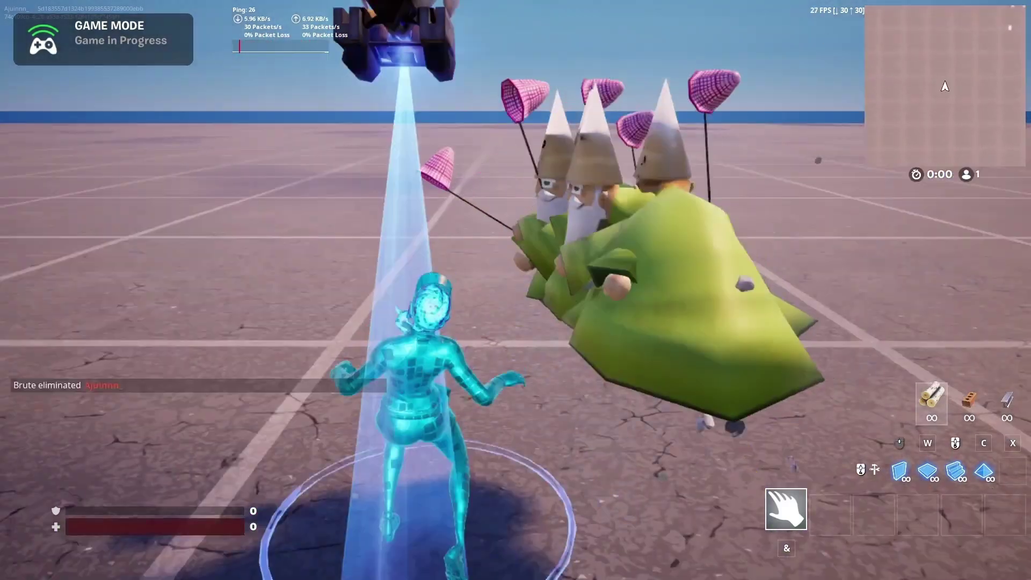
# Switch back to Unreal Editor and rotate attackgnome's Wizard_Gnome component to about -90° on the Z axis.
pyautogui.press('super')
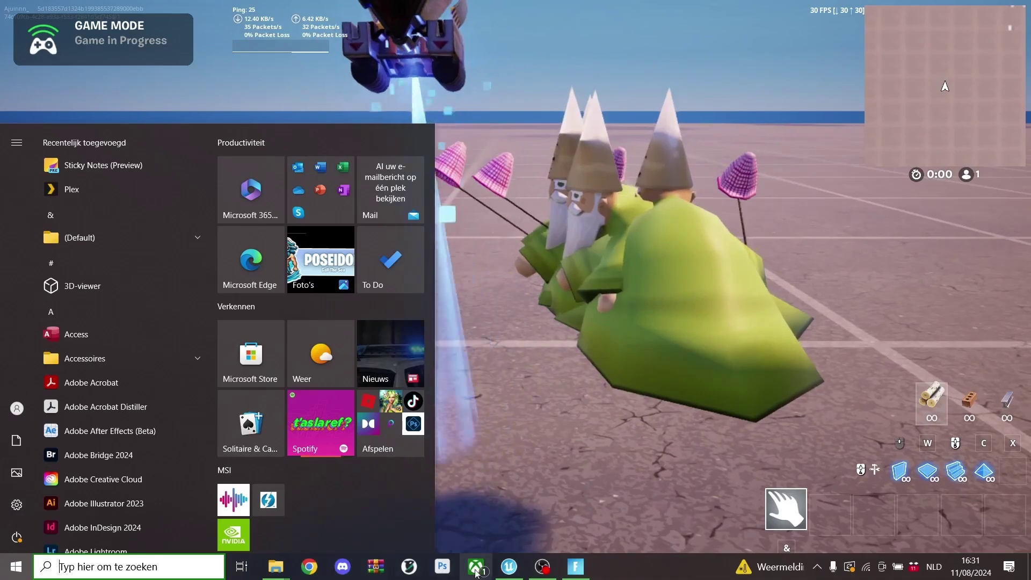
pyautogui.click(509, 567)
pyautogui.doubleClick(220, 433)
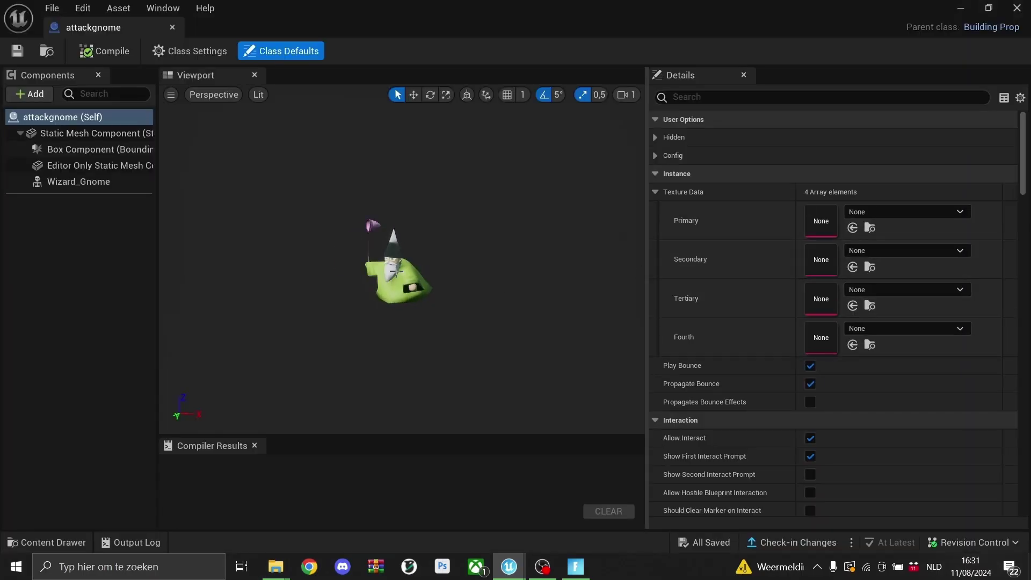
pyautogui.click(397, 272)
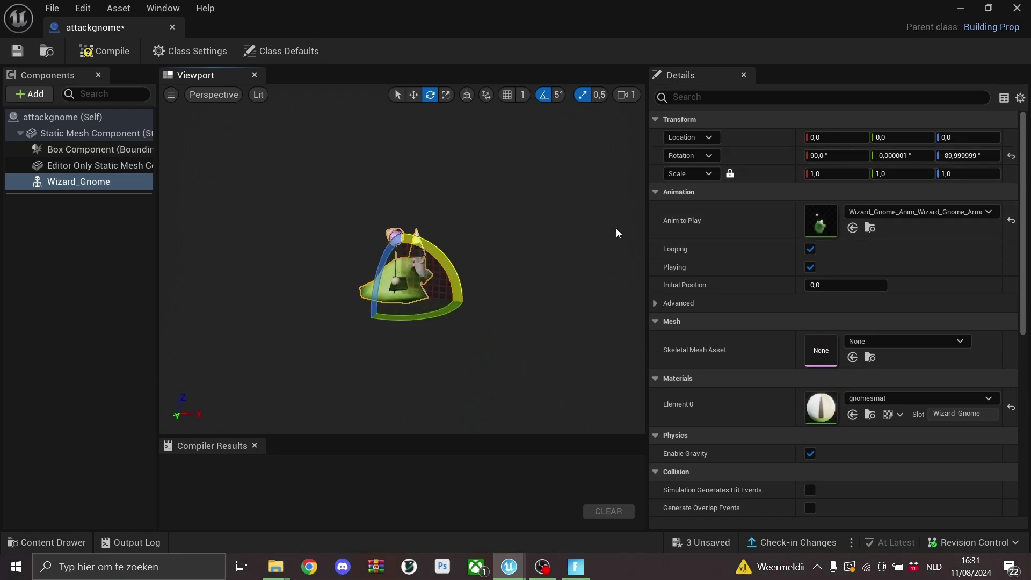
# Rotate the Wizard_Gnome component to about -90° on Z in both the idlegnome and rungnome blueprints.
pyautogui.hotkey('ctrl', 'space')
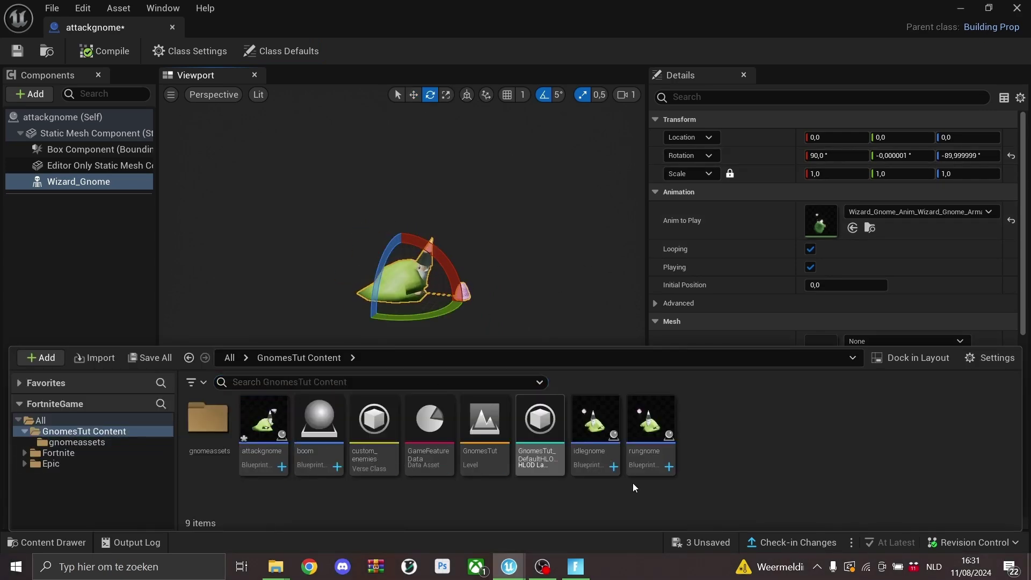
pyautogui.doubleClick(611, 434)
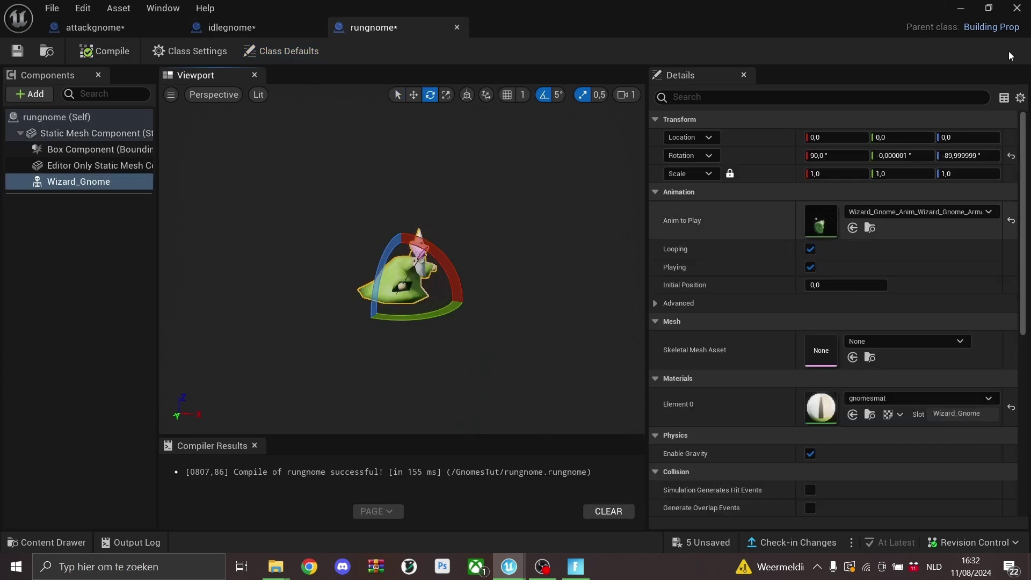
# Set the Wizard_Gnome component's Z location to -111.404582 in attackgnome, idlegnome and rungnome, compile them, and switch to the Fortnite session.
pyautogui.click(102, 28)
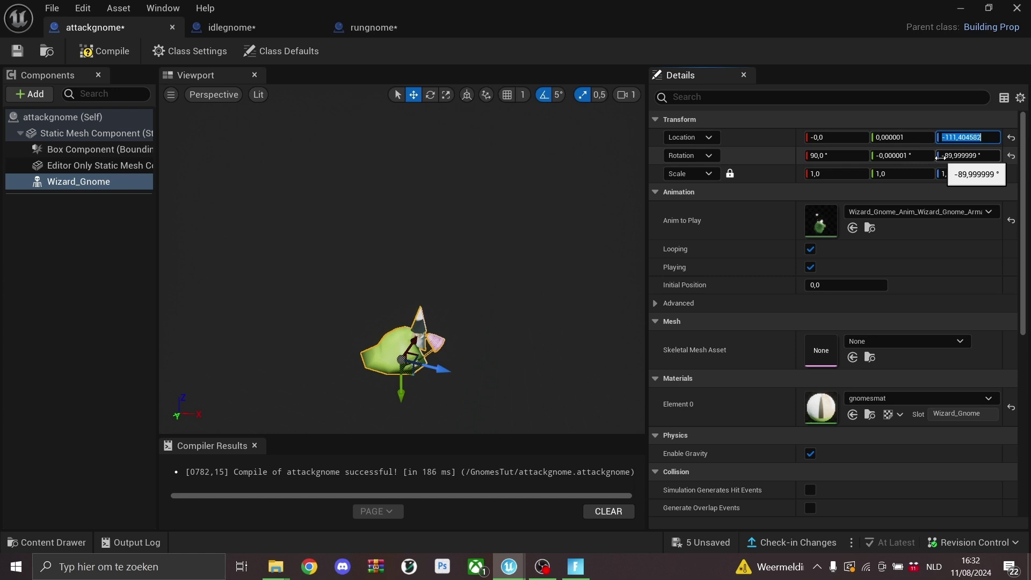
pyautogui.click(228, 28)
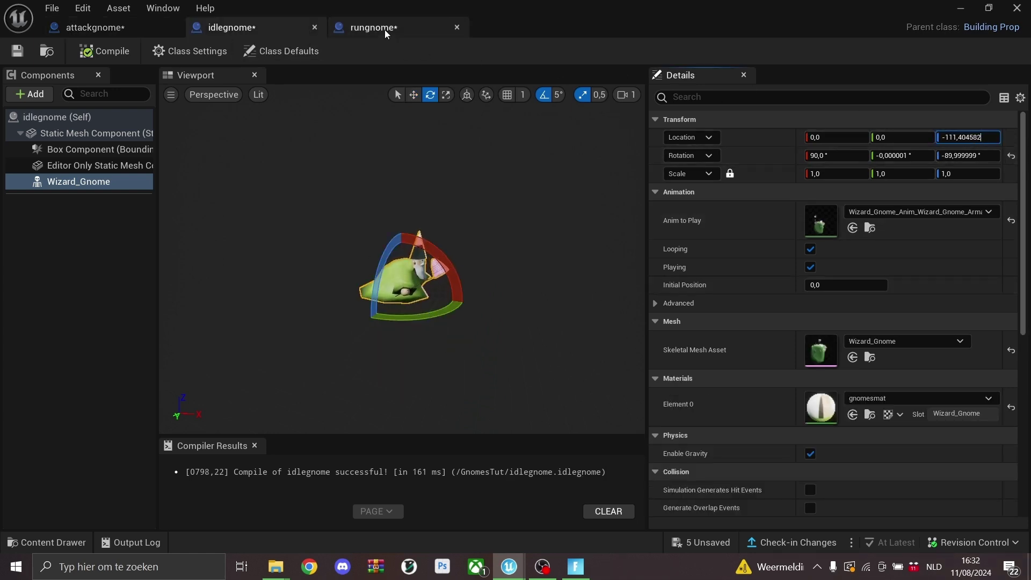
pyautogui.click(228, 28)
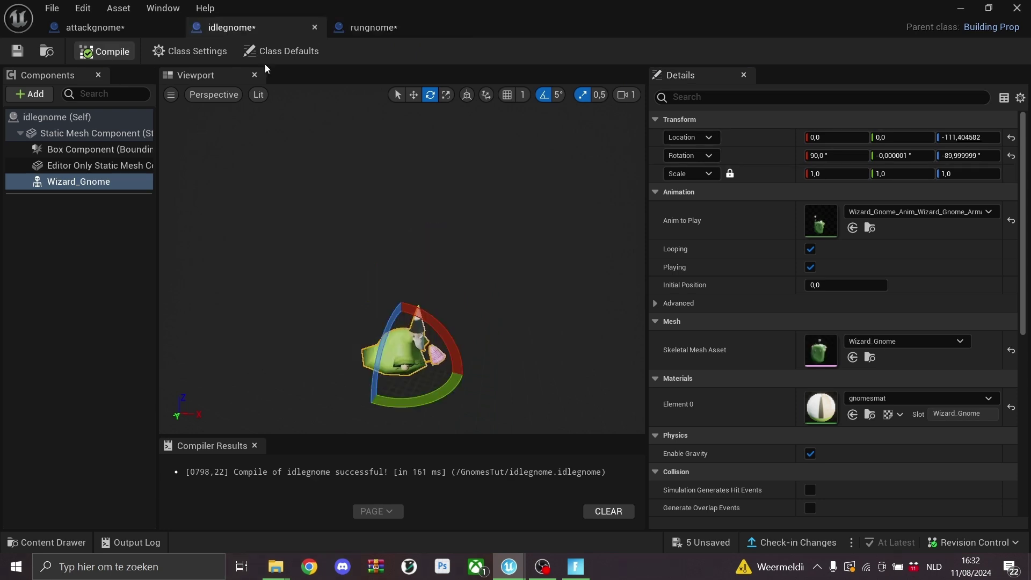
pyautogui.click(373, 28)
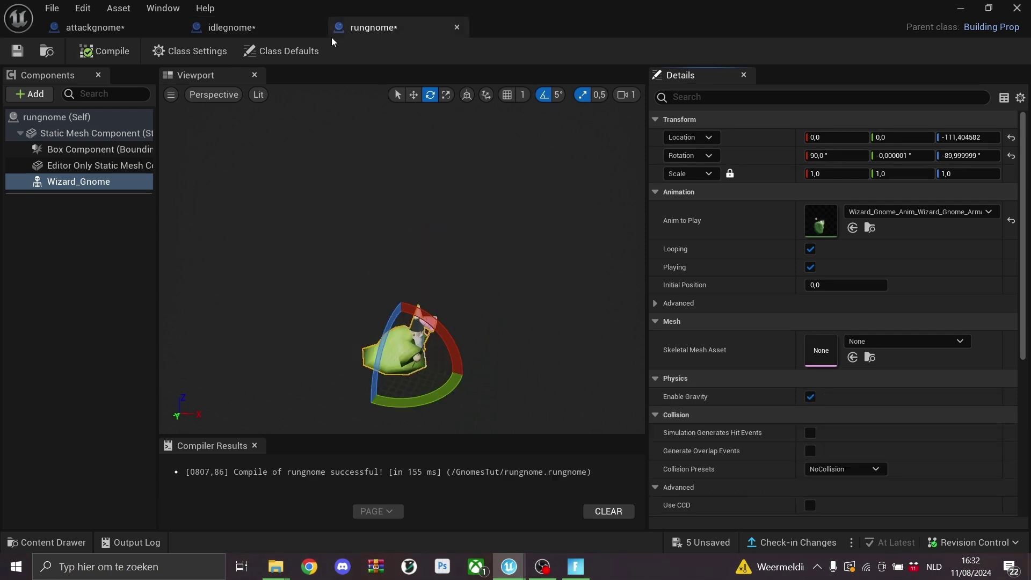
pyautogui.click(95, 34)
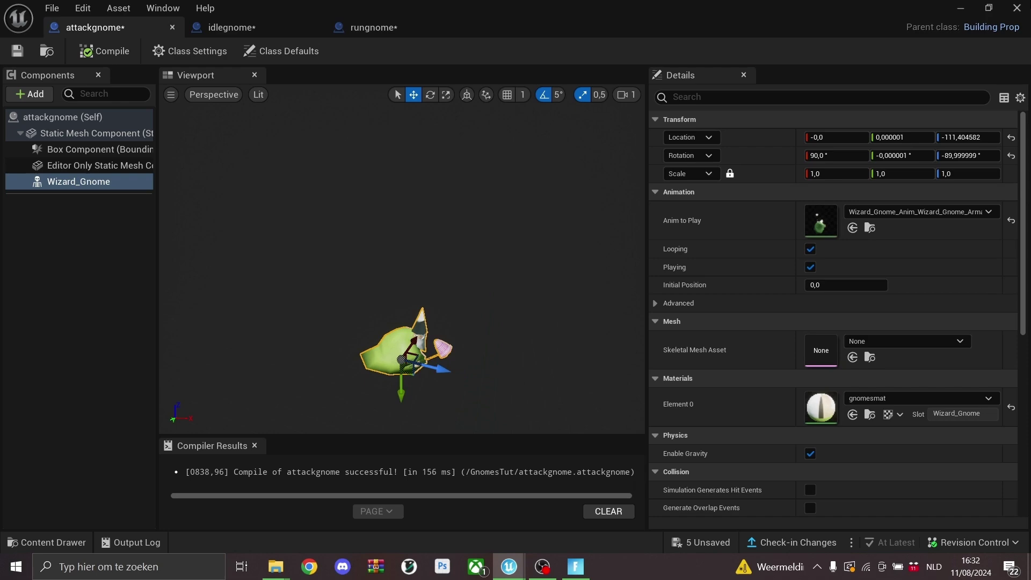
pyautogui.click(1028, 5)
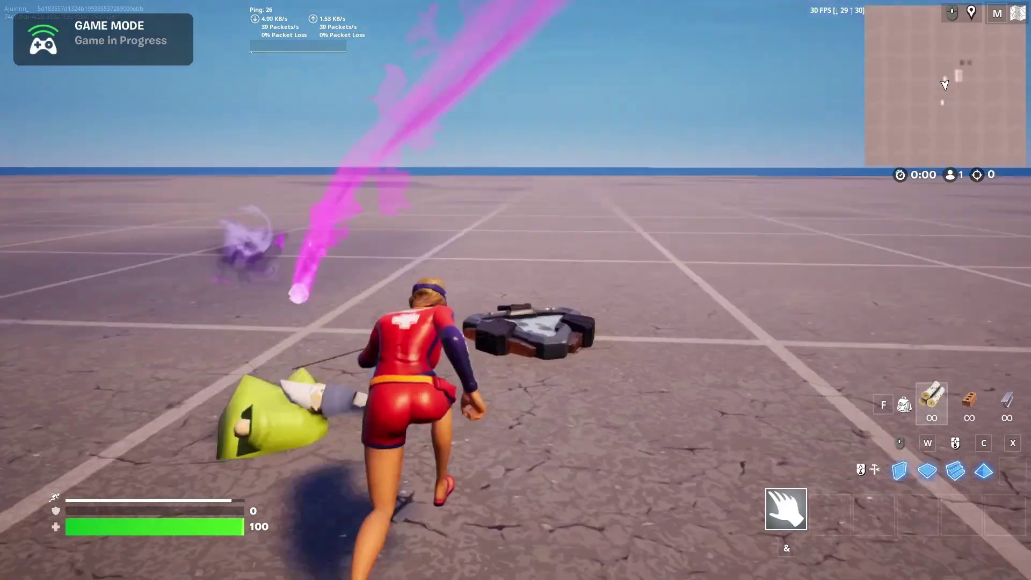
# Playtest around the gnome enemies to check their facing direction, ground height and movement.
pyautogui.press('z')
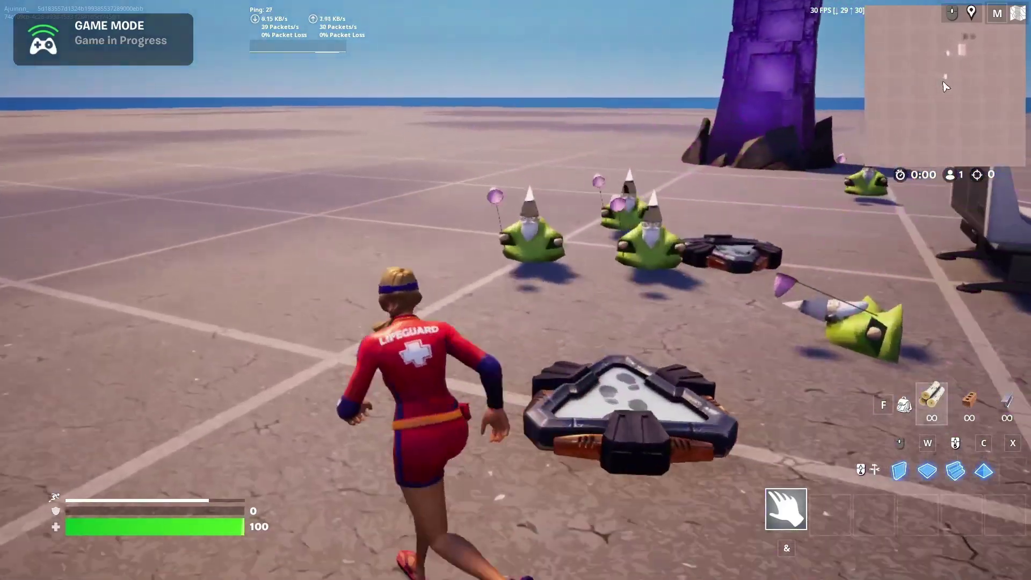
pyautogui.press('s')
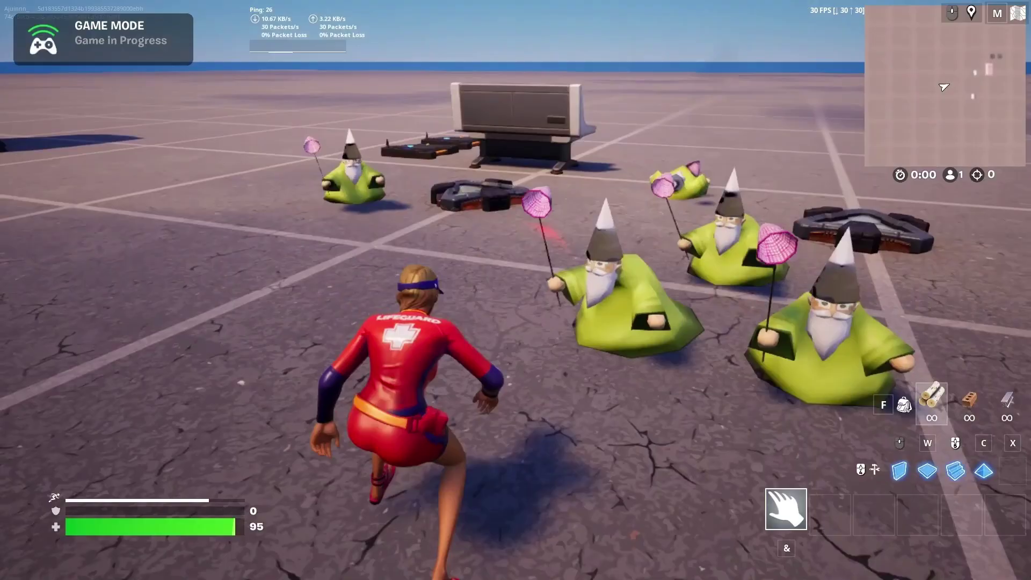
pyautogui.press('s')
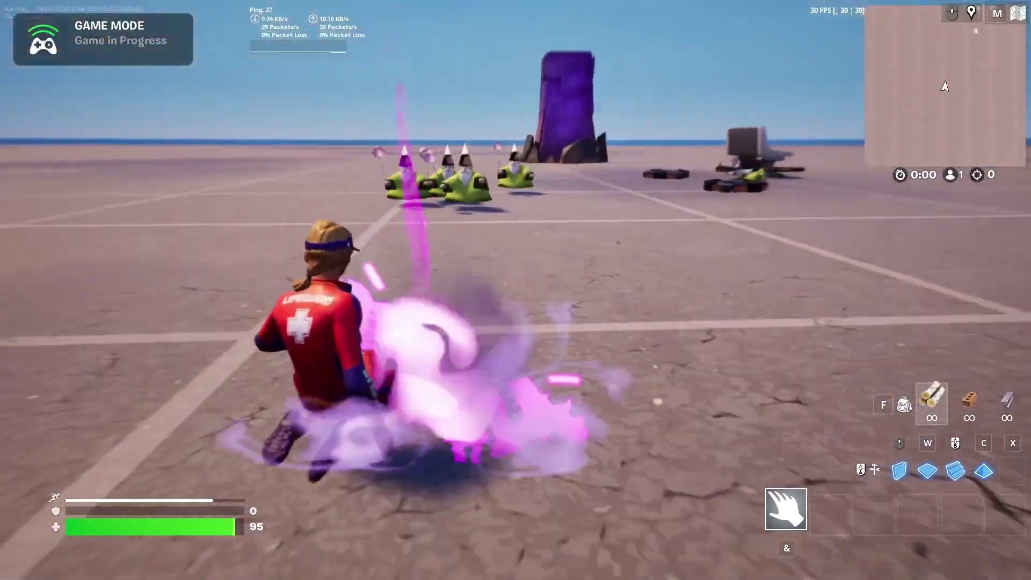
pyautogui.press('space')
# Build a wooden ramp with walls and stand on it to observe how the gnomes attack structures.
pyautogui.press('c')
pyautogui.middleClick(516, 290)
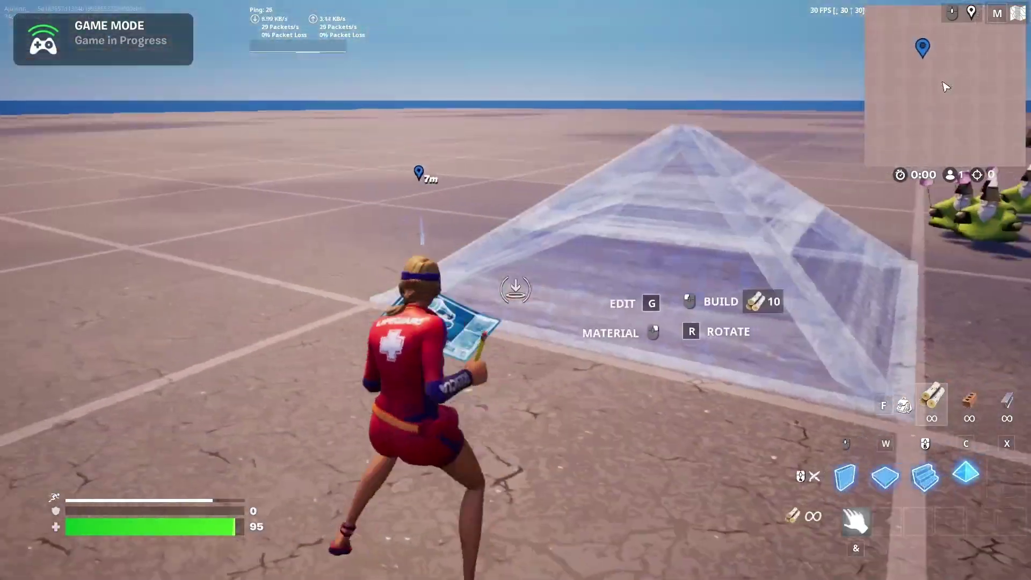
pyautogui.click(515, 290)
pyautogui.click(515, 290)
pyautogui.middleClick(515, 290)
pyautogui.click(515, 291)
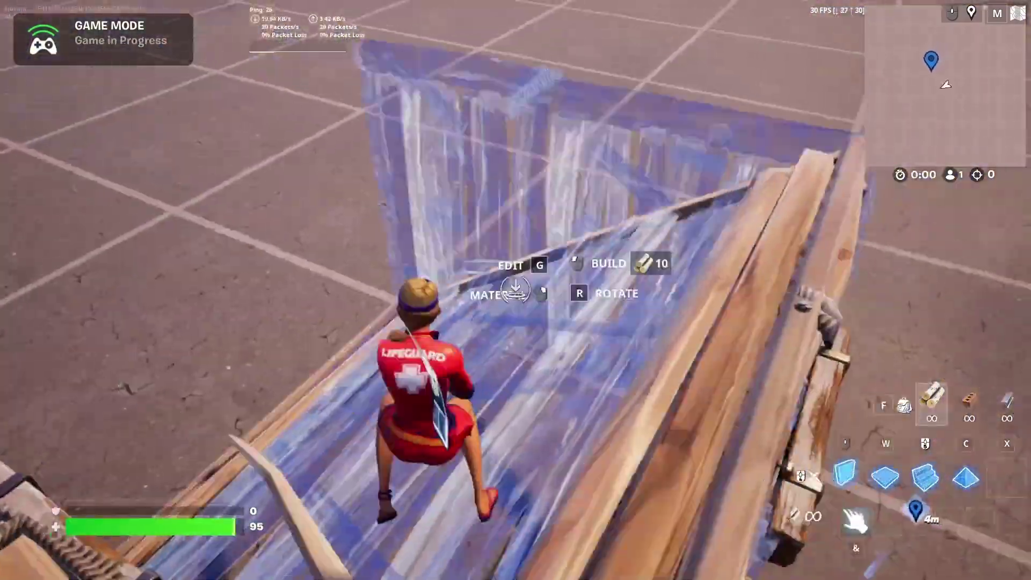
pyautogui.middleClick(516, 290)
pyautogui.click(515, 290)
pyautogui.press('s')
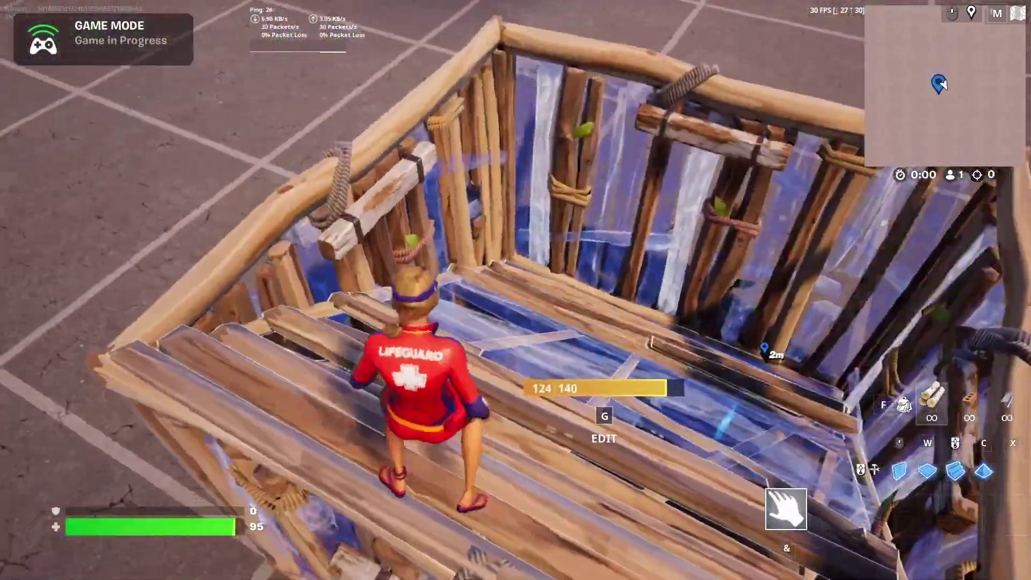
pyautogui.press('w')
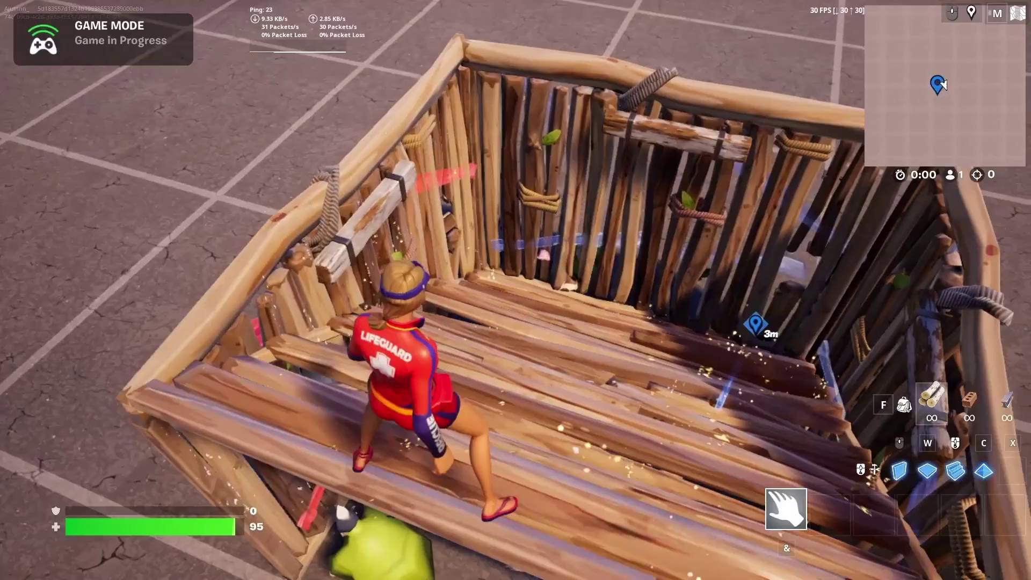
pyautogui.press('s')
pyautogui.press('w')
pyautogui.press('g')
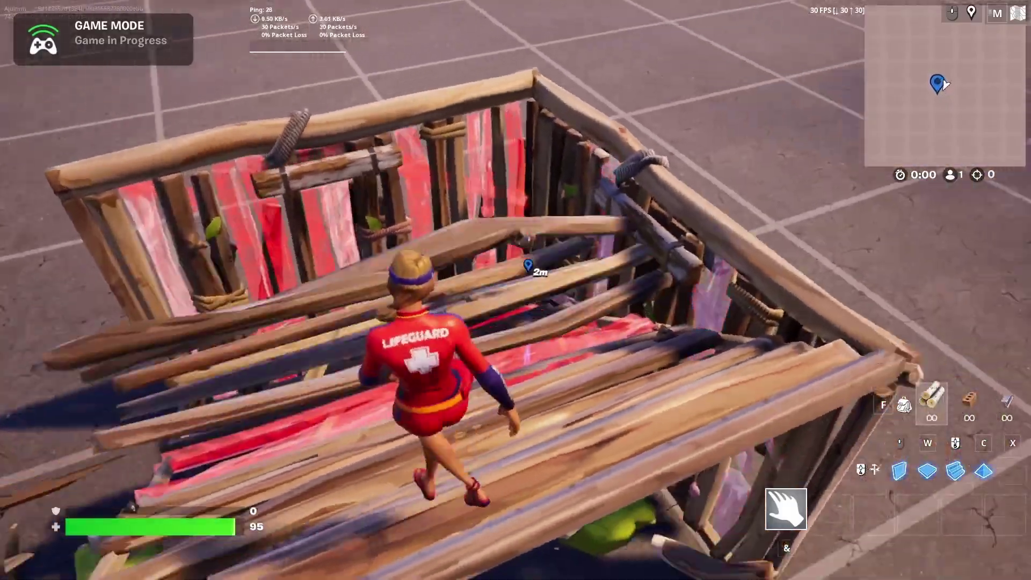
pyautogui.click(516, 290)
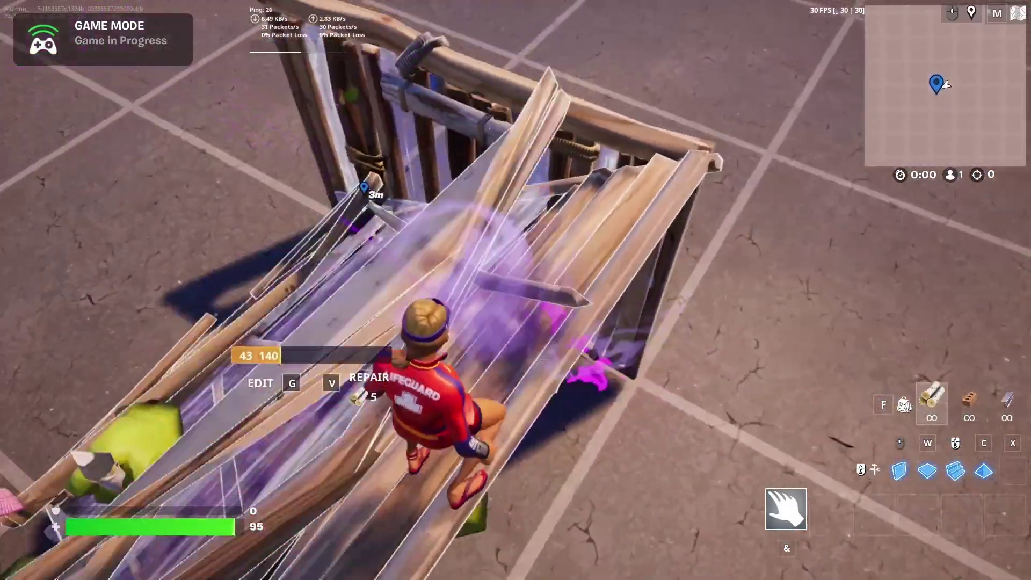
pyautogui.press('z')
pyautogui.press('w')
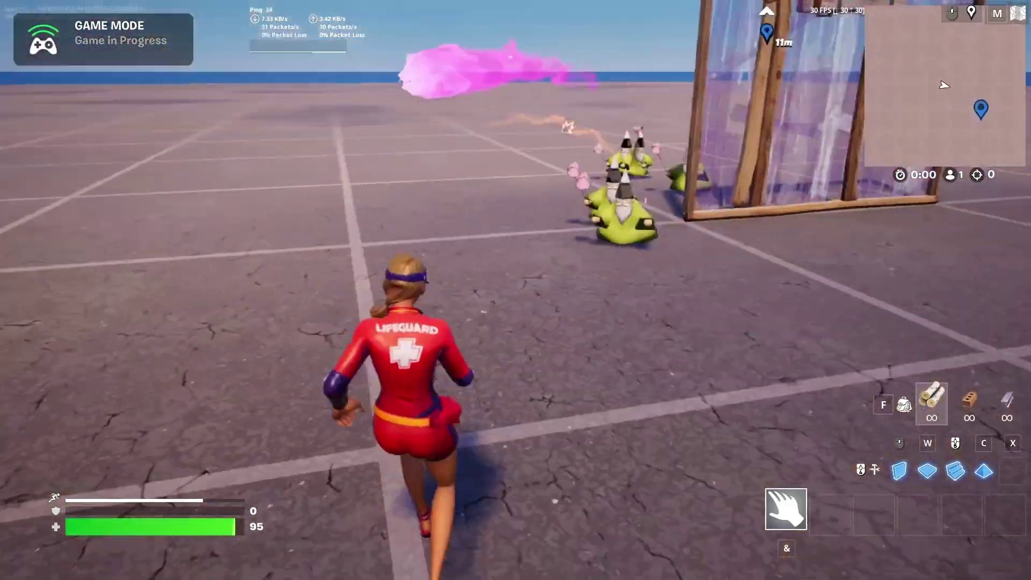
# Search the devices for ITEM, place an Item Spawner and stock it with Highcard's Havoc Suppressed Rifle.
pyautogui.press('Tab')
pyautogui.click(119, 234)
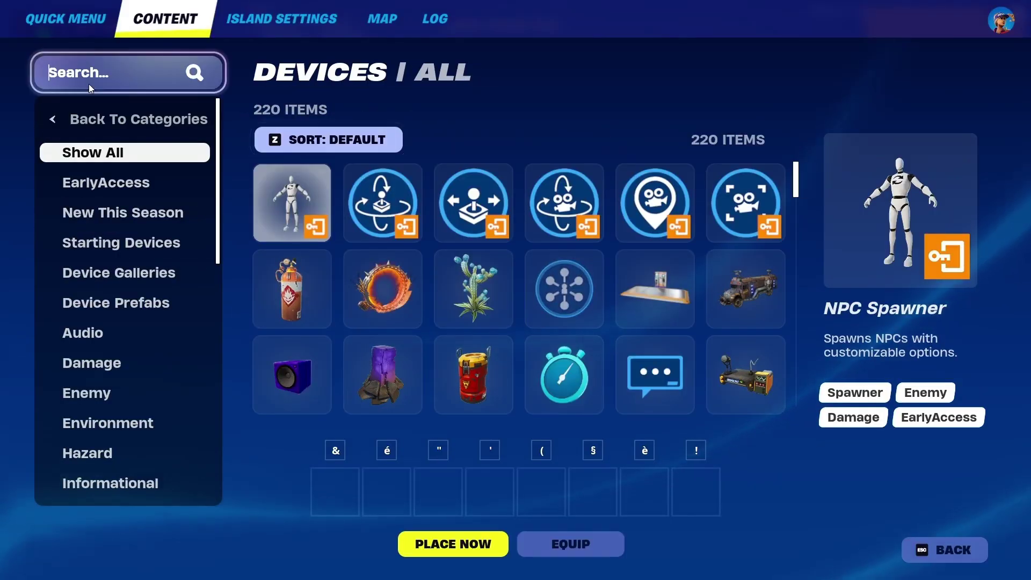
pyautogui.write('ITEM')
pyautogui.moveTo(290, 203); pyautogui.dragTo(348, 511)
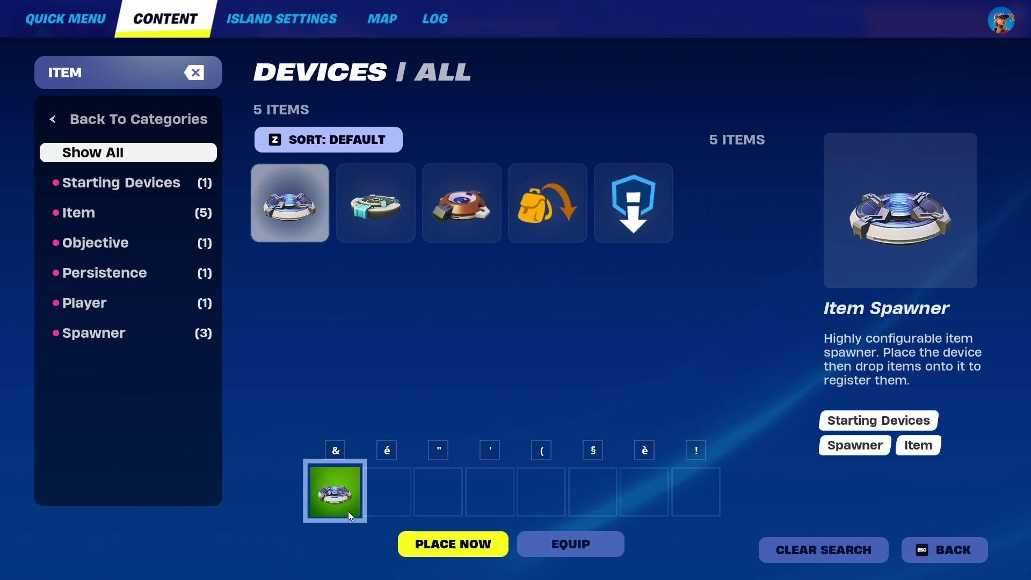
pyautogui.click(63, 119)
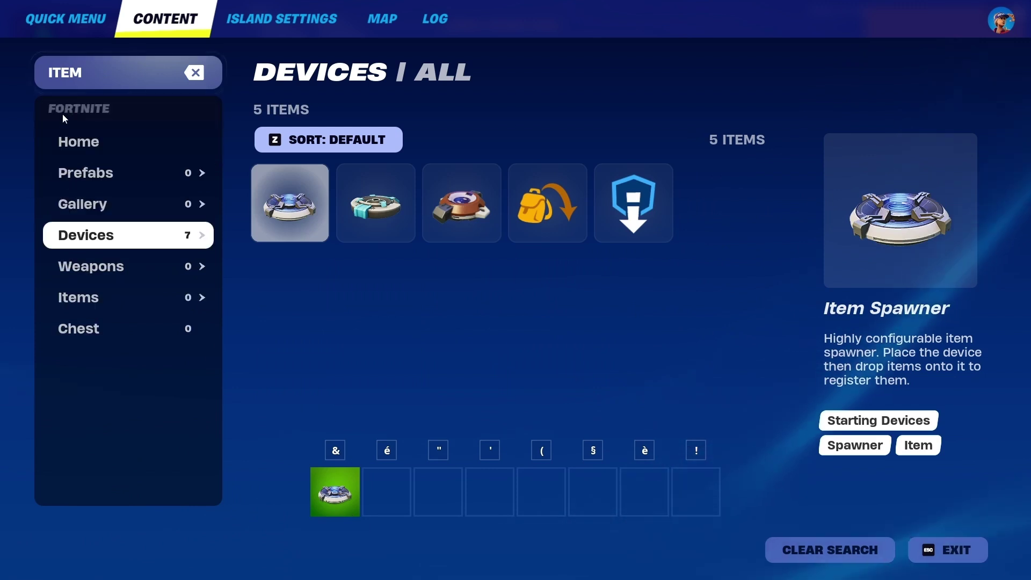
pyautogui.click(93, 265)
pyautogui.press('Escape')
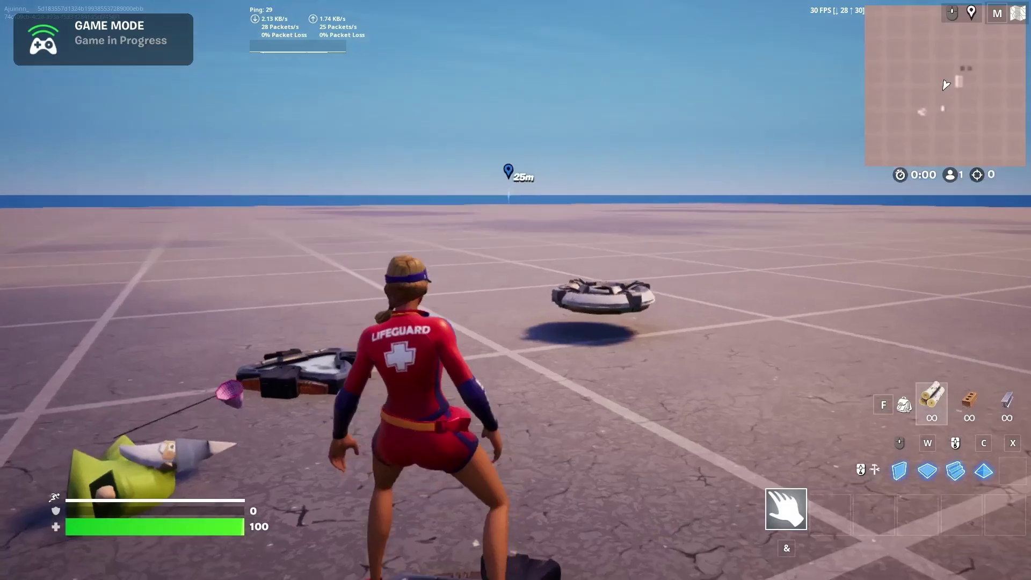
# Start the game and collect the rifle from the Item Spawner.
pyautogui.press('w')
pyautogui.press('z')
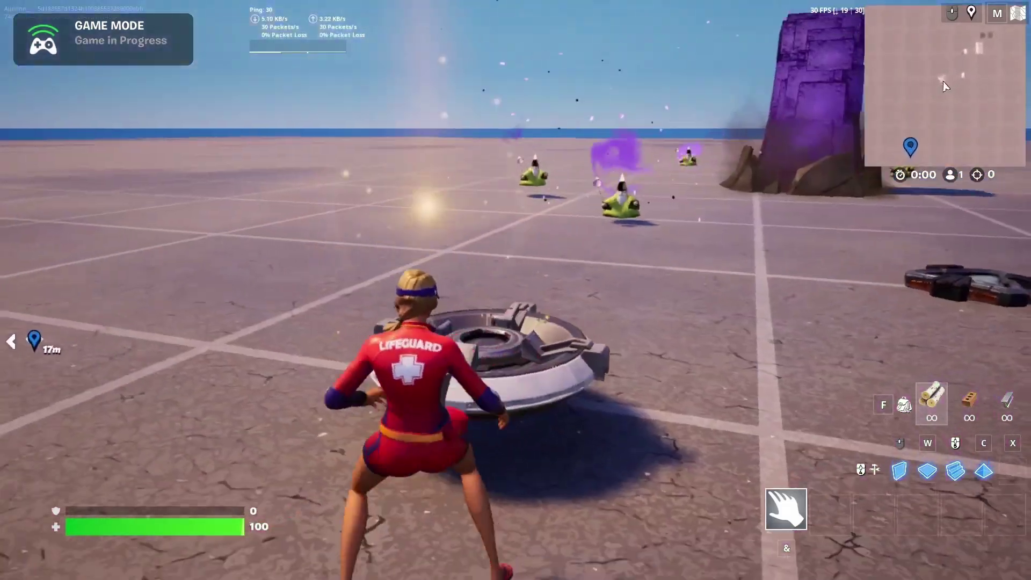
pyautogui.press('q')
pyautogui.press('z')
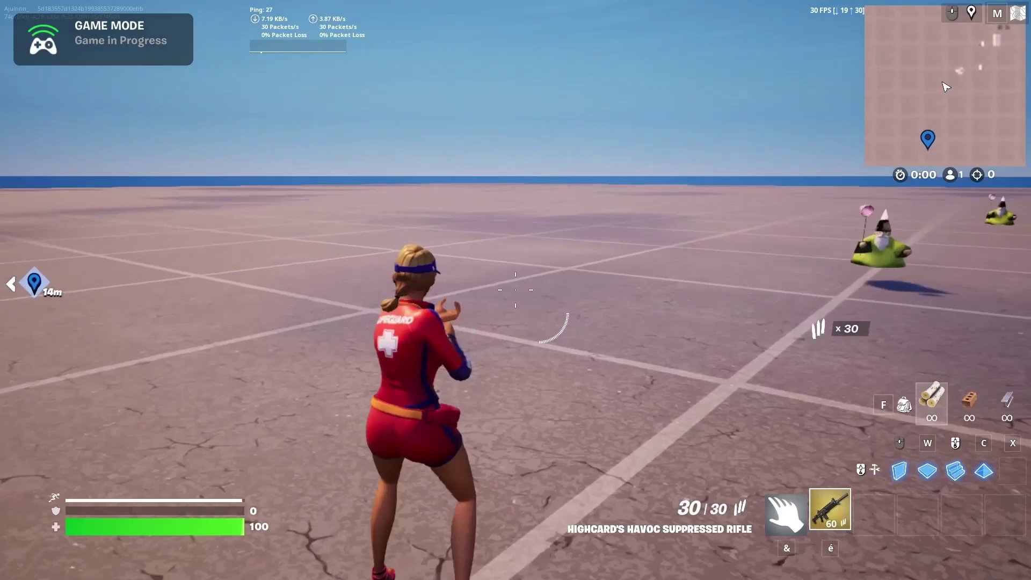
# Shoot the approaching gnomes with the rifle to check their damage response and death explosion.
pyautogui.press('shift')
pyautogui.rightClick(516, 290)
pyautogui.click(515, 290)
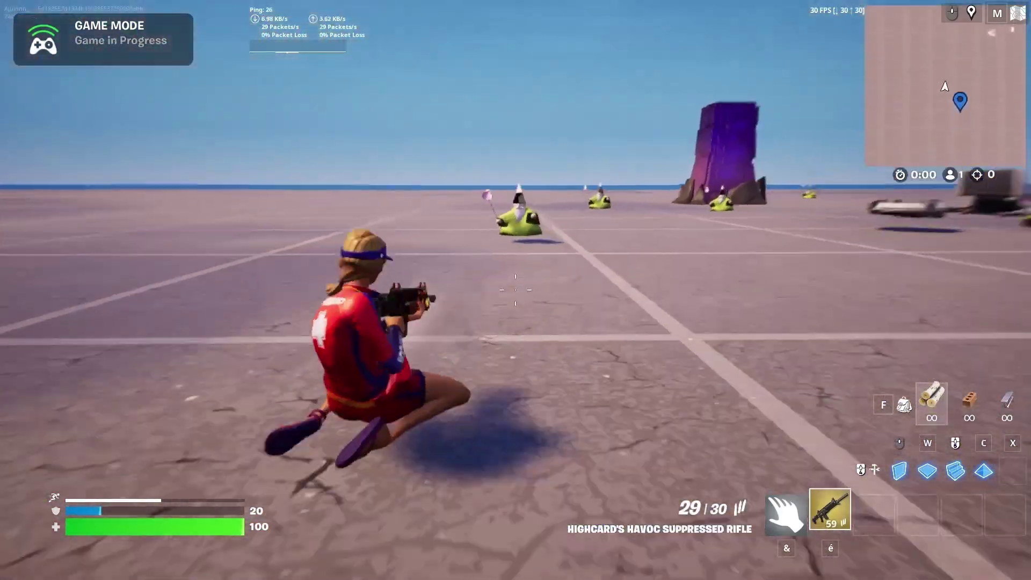
pyautogui.rightClick(516, 291)
pyautogui.click(516, 290)
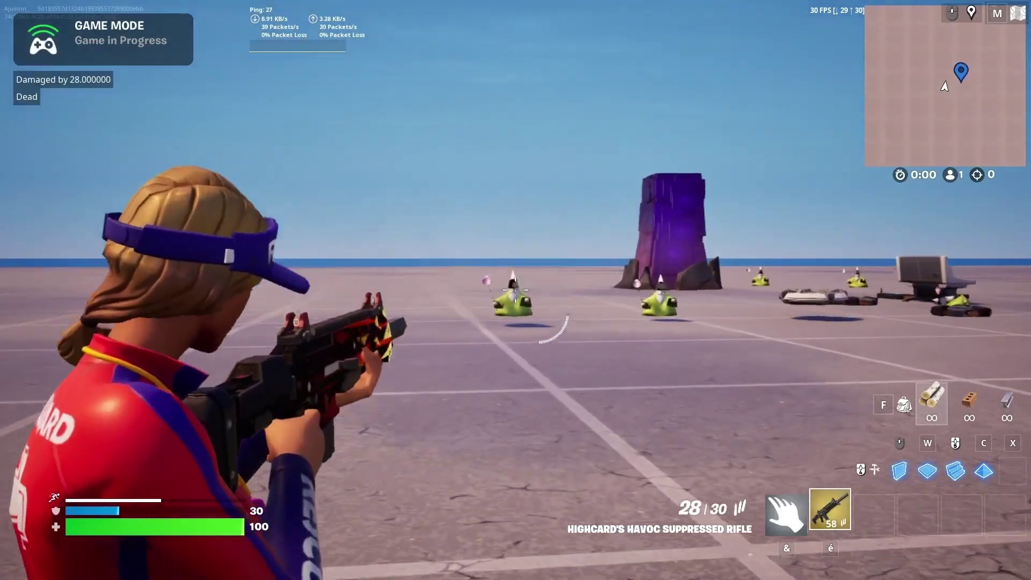
pyautogui.click(515, 290)
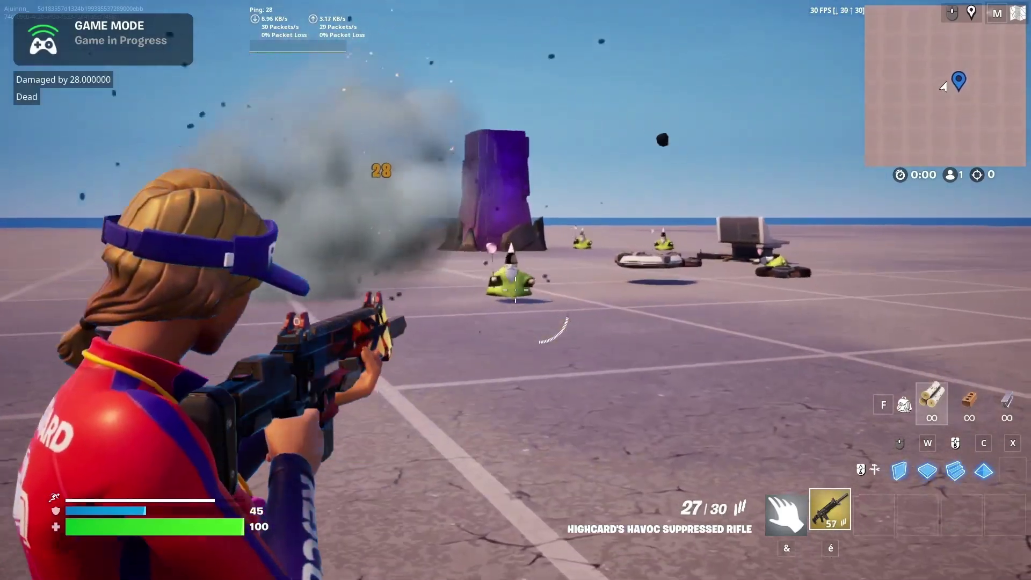
pyautogui.click(516, 290)
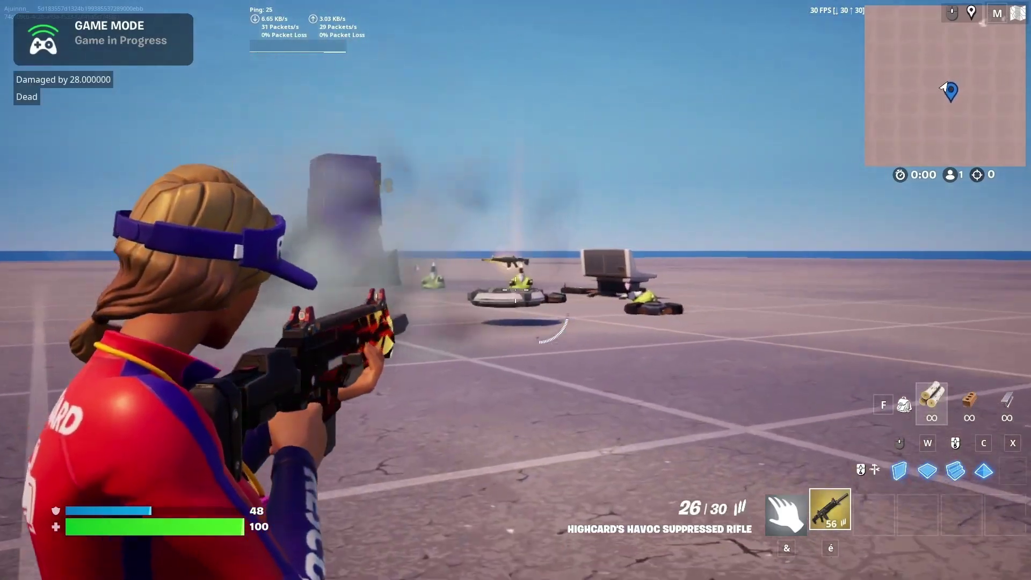
pyautogui.click(515, 290)
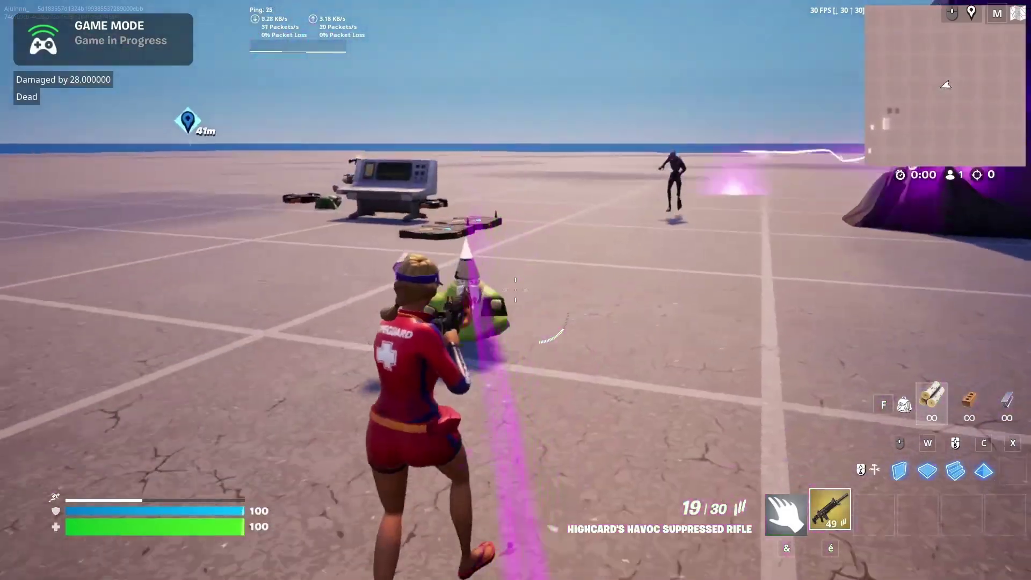
# Continue the playtest with the rifle, comparing the regular fiends with the custom gnomes and their explosions.
pyautogui.press('z')
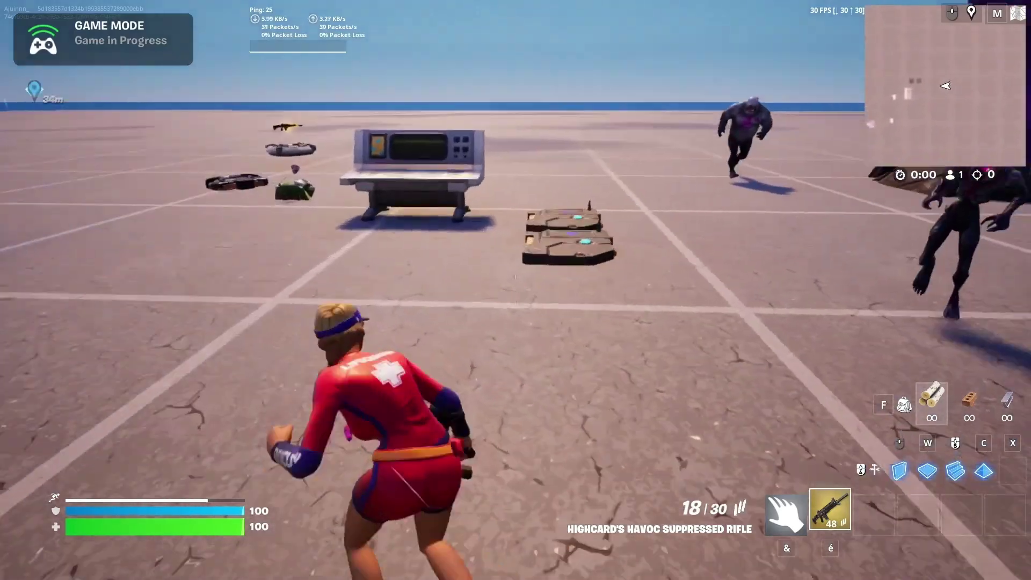
pyautogui.rightClick(516, 290)
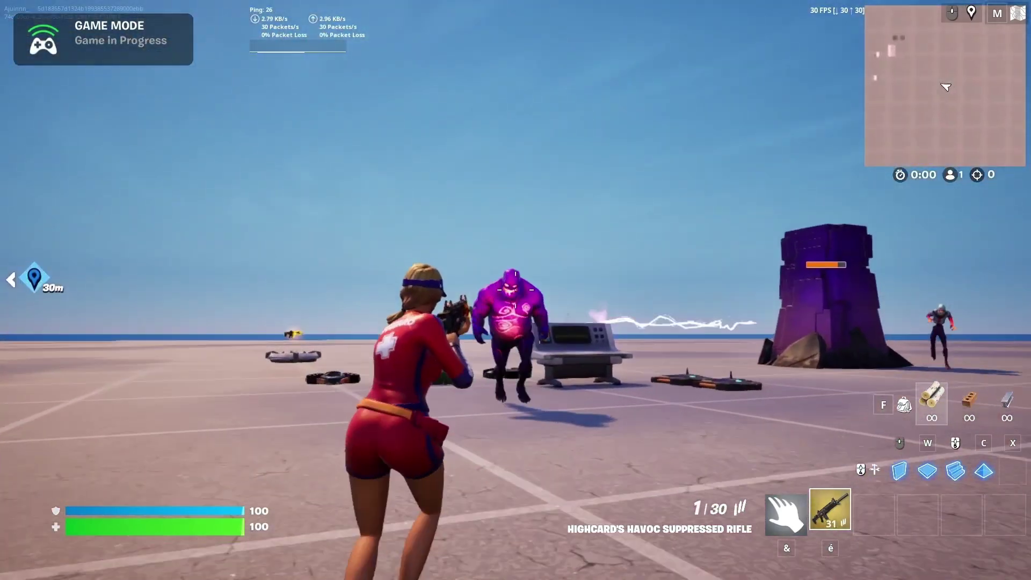
pyautogui.press('q')
pyautogui.press('shift')
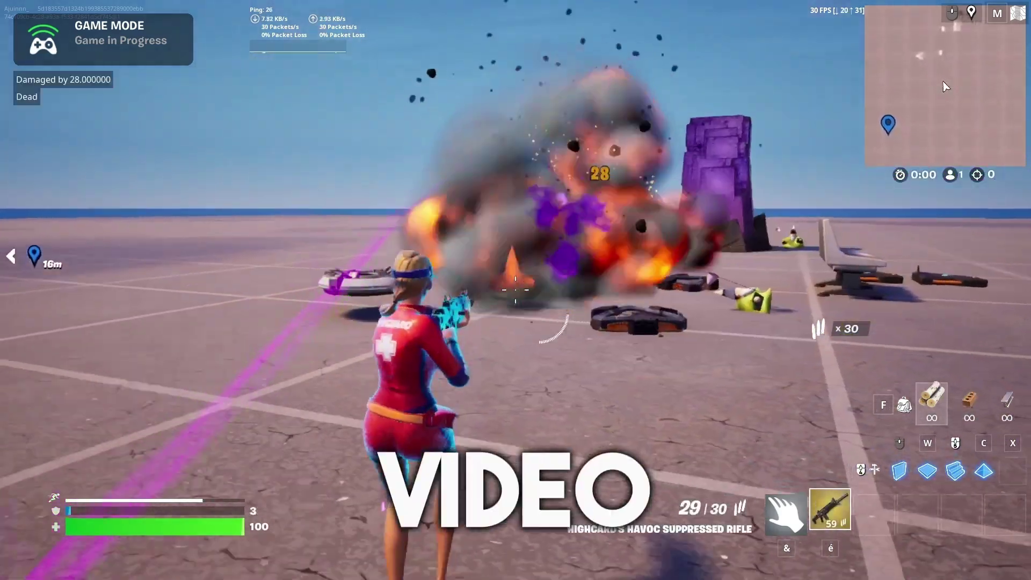
pyautogui.click(515, 290)
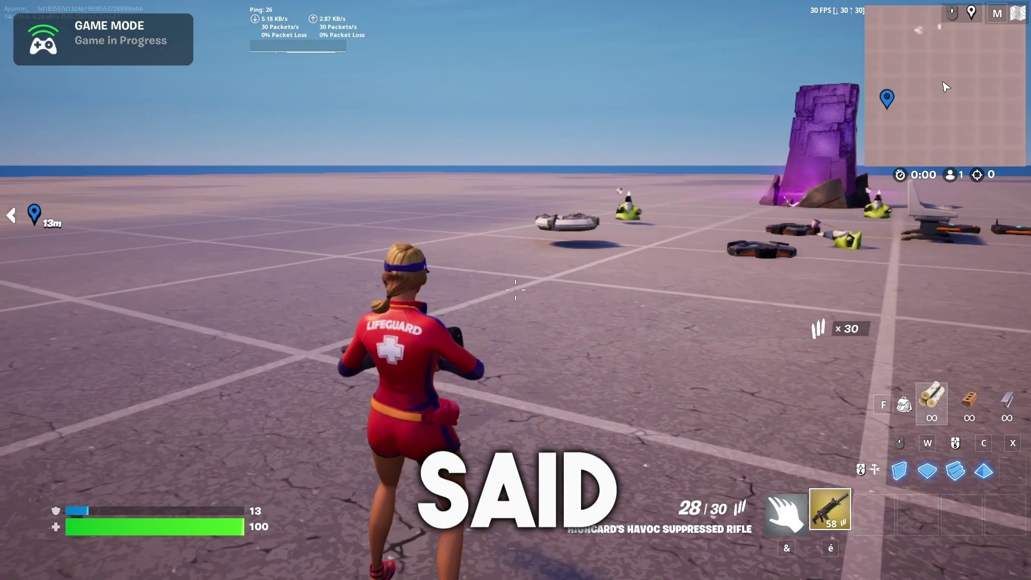
pyautogui.press('q')
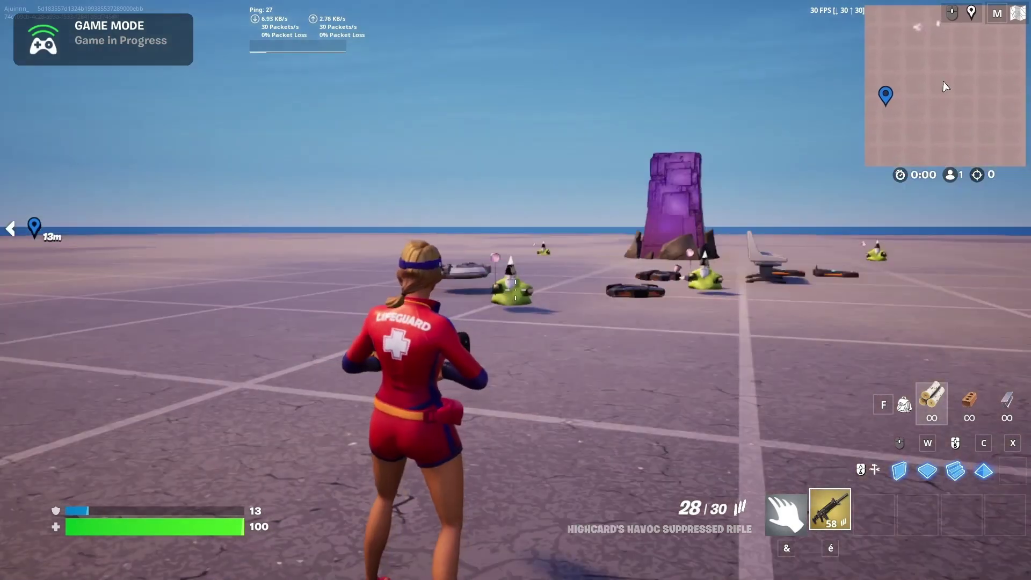
pyautogui.click(946, 86)
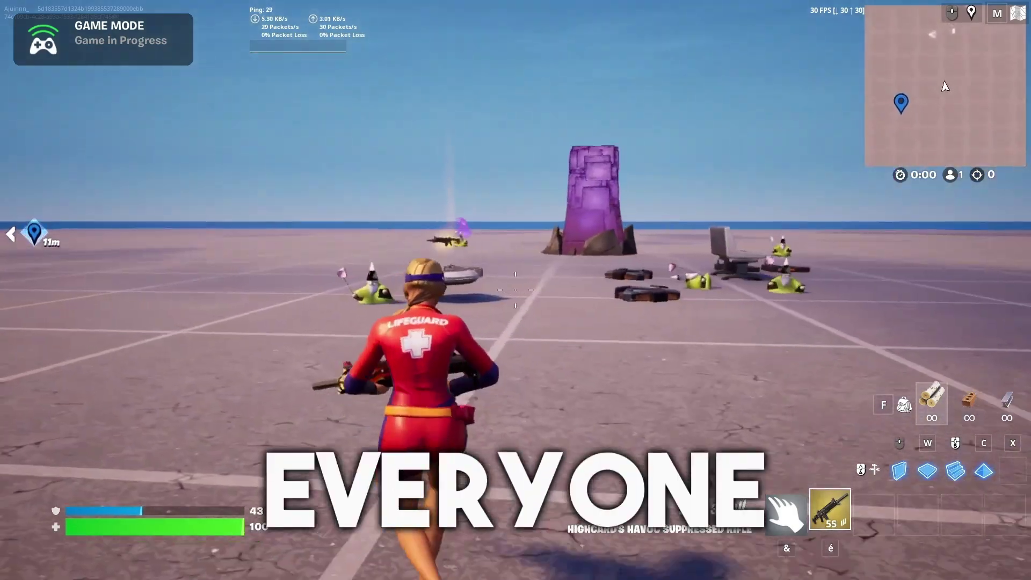